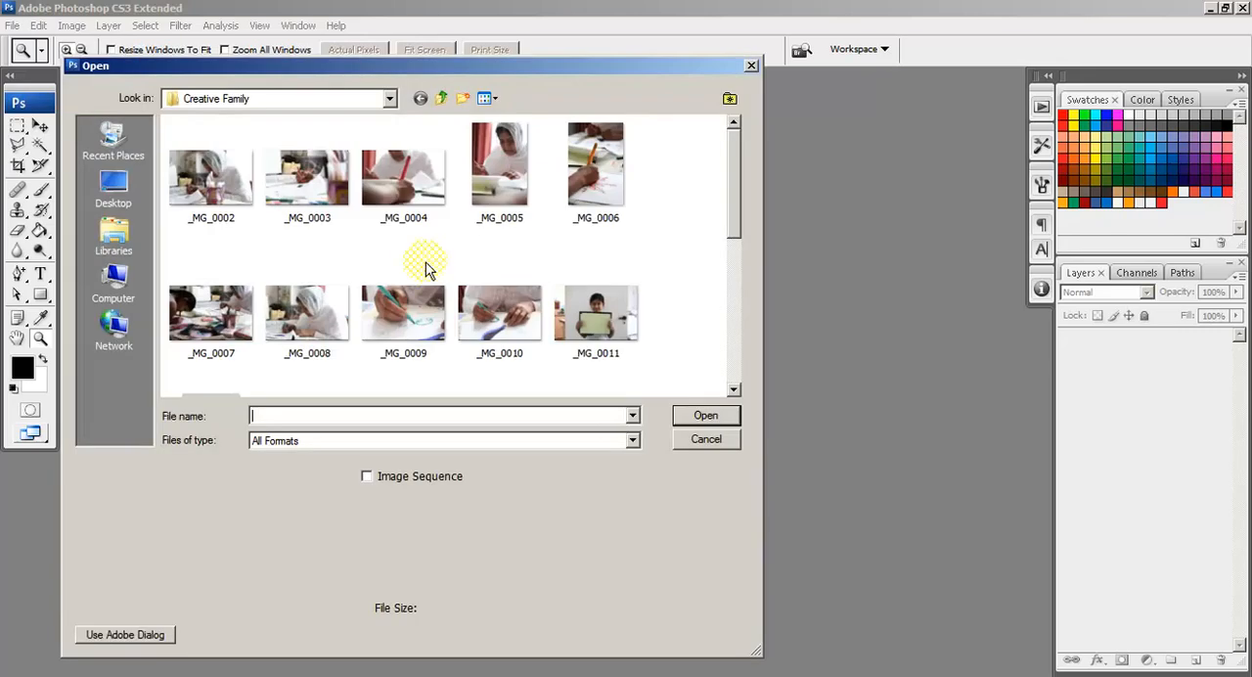
Step: Open the photo _MG_0012.JPG from the Creative Family folder and move its window to the middle of the workspace
left_click_drag(736, 210, 735, 281)
double_click(220, 268)
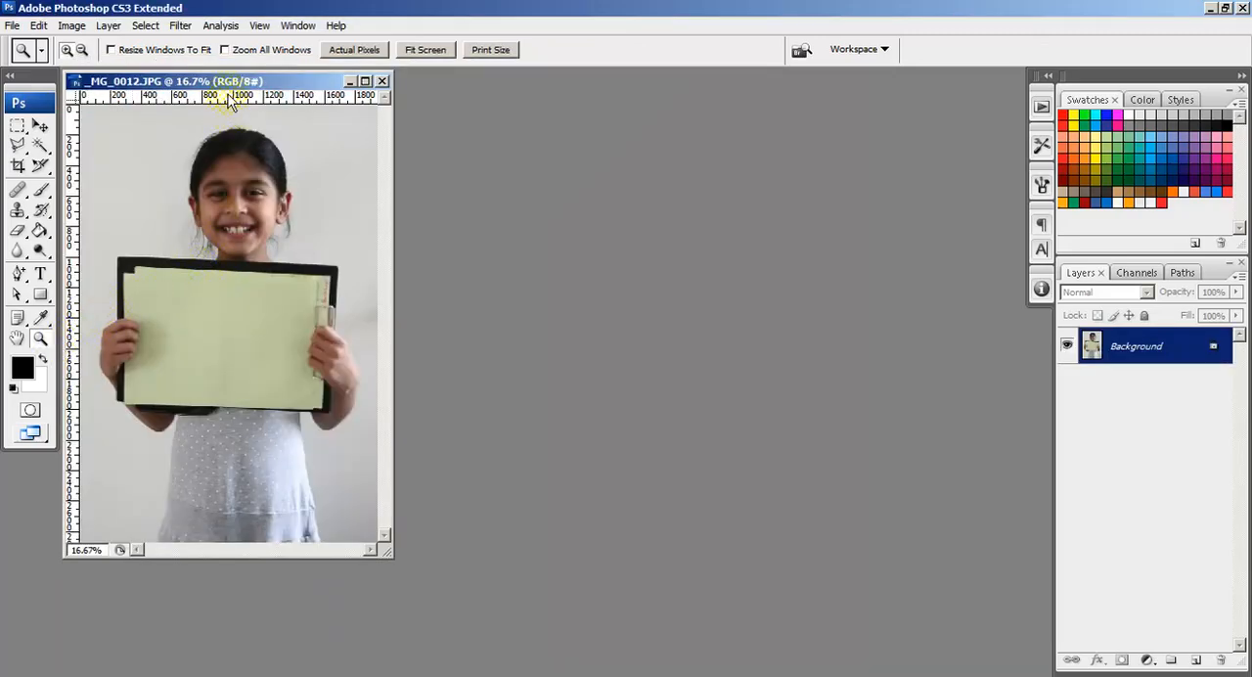
left_click_drag(236, 78, 585, 128)
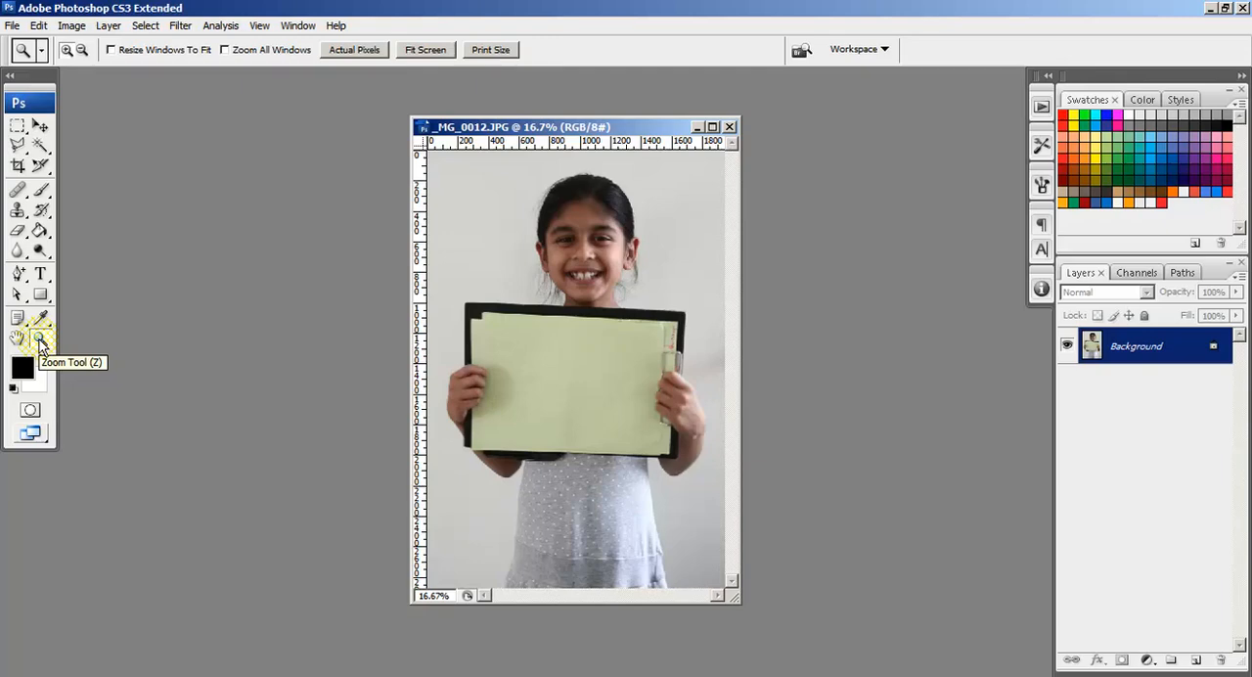
Step: Resize the image to 600 pixels wide with proportions constrained
left_click(71, 25)
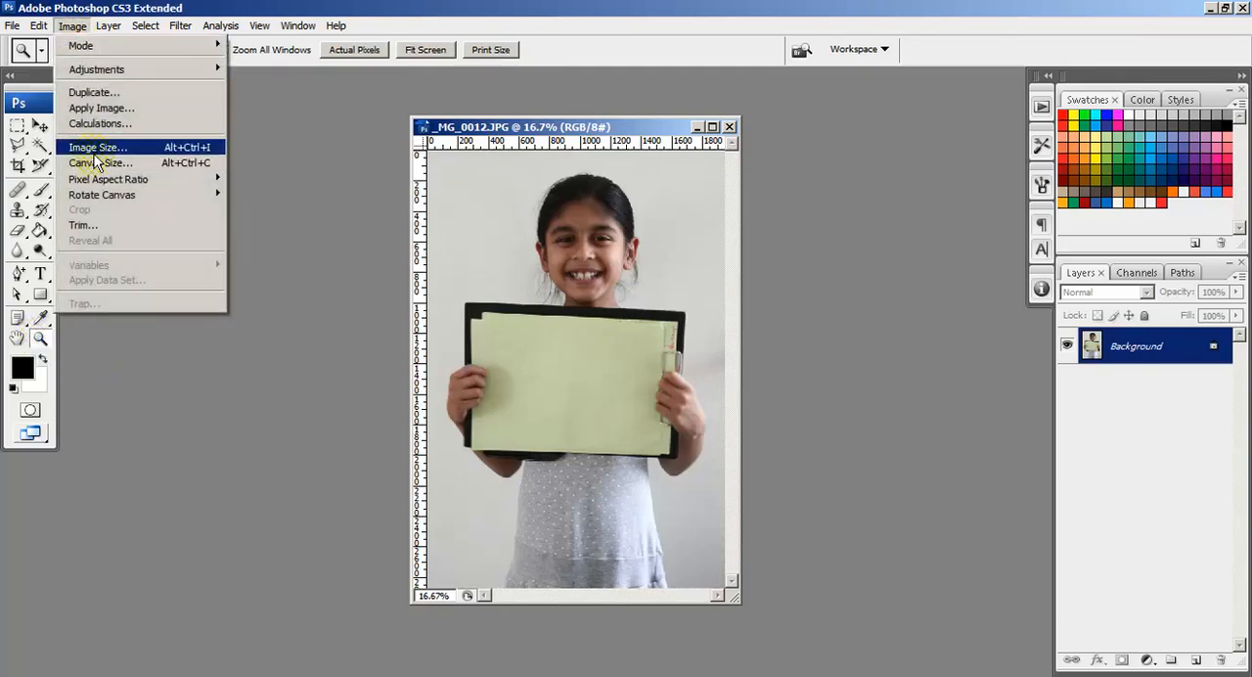
left_click(95, 151)
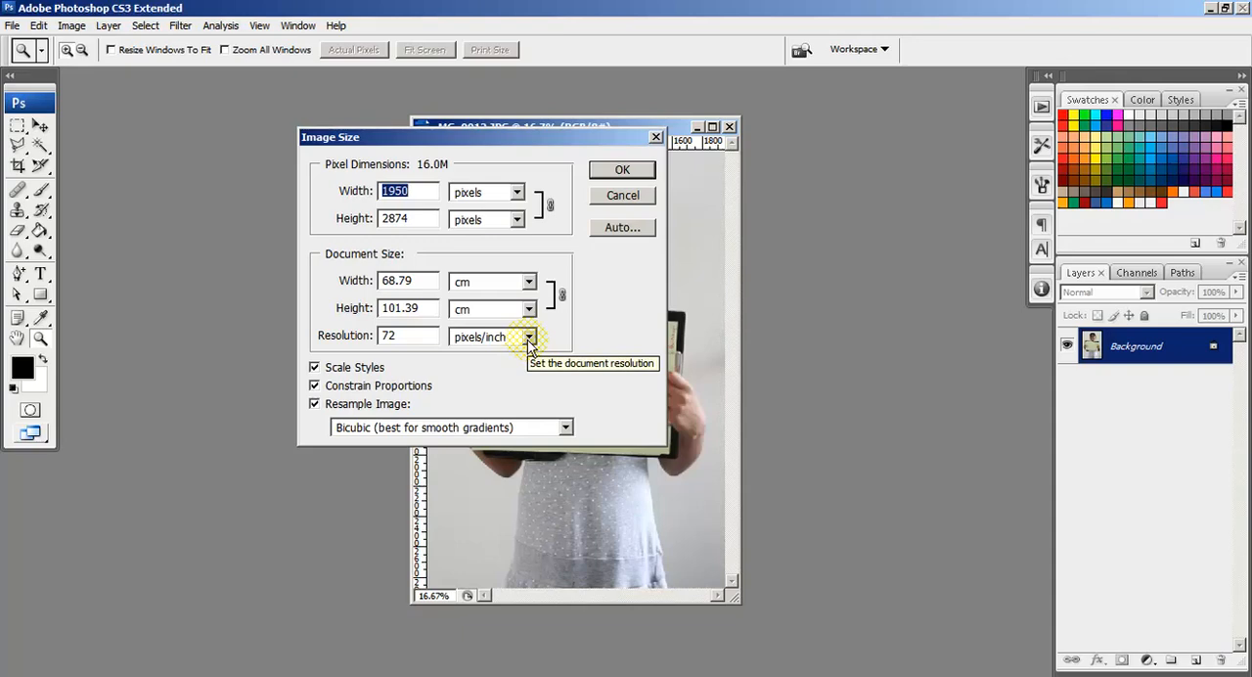
type("600")
key("Return")
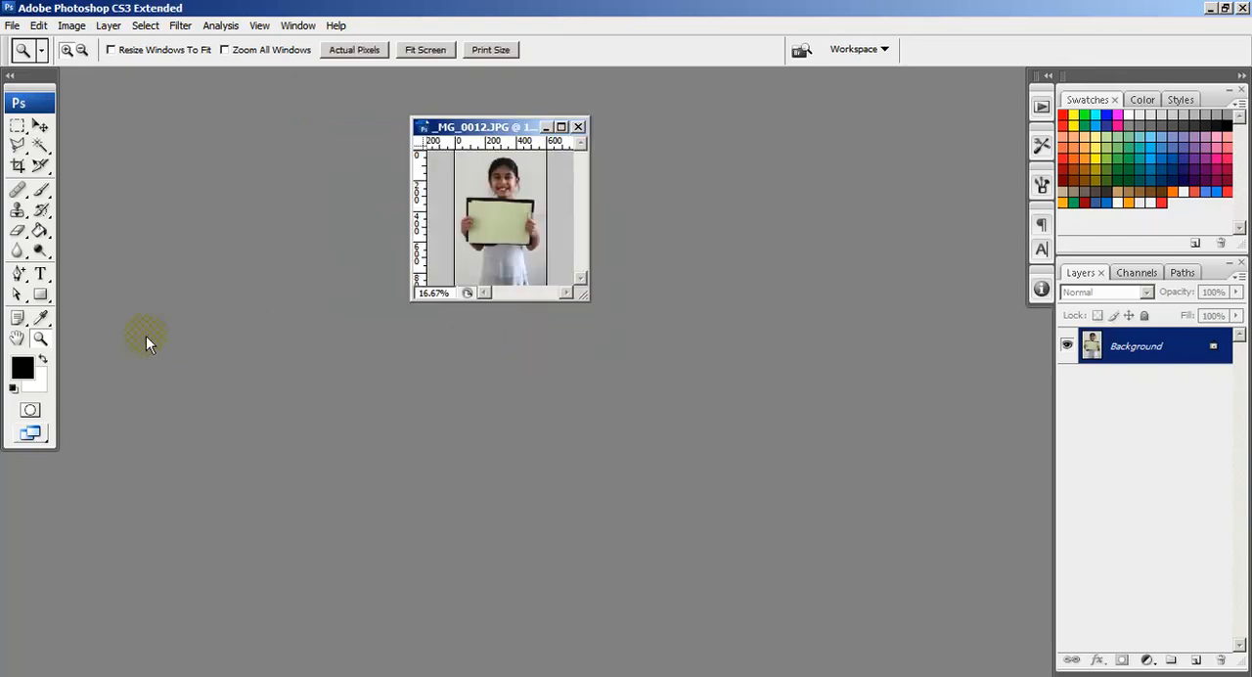
Step: Show the image at 100% and enlarge and reposition its window so the girl's face and the clipboard are visible
double_click(41, 338)
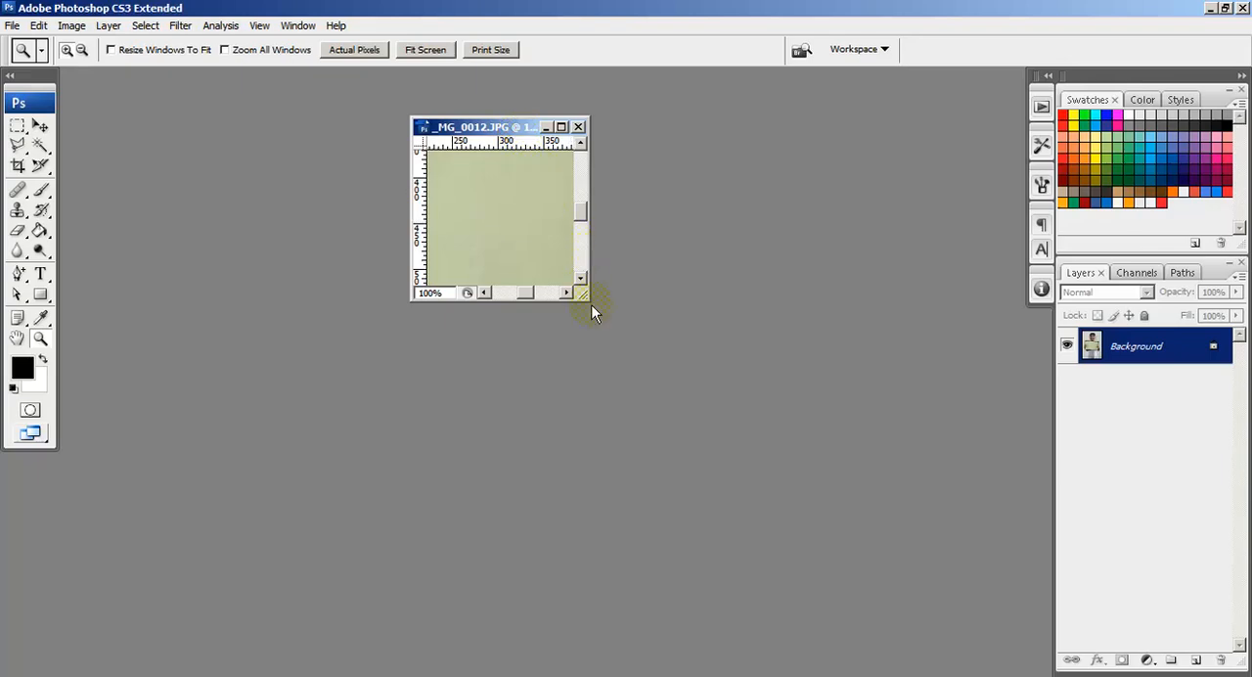
left_click_drag(591, 302, 1048, 650)
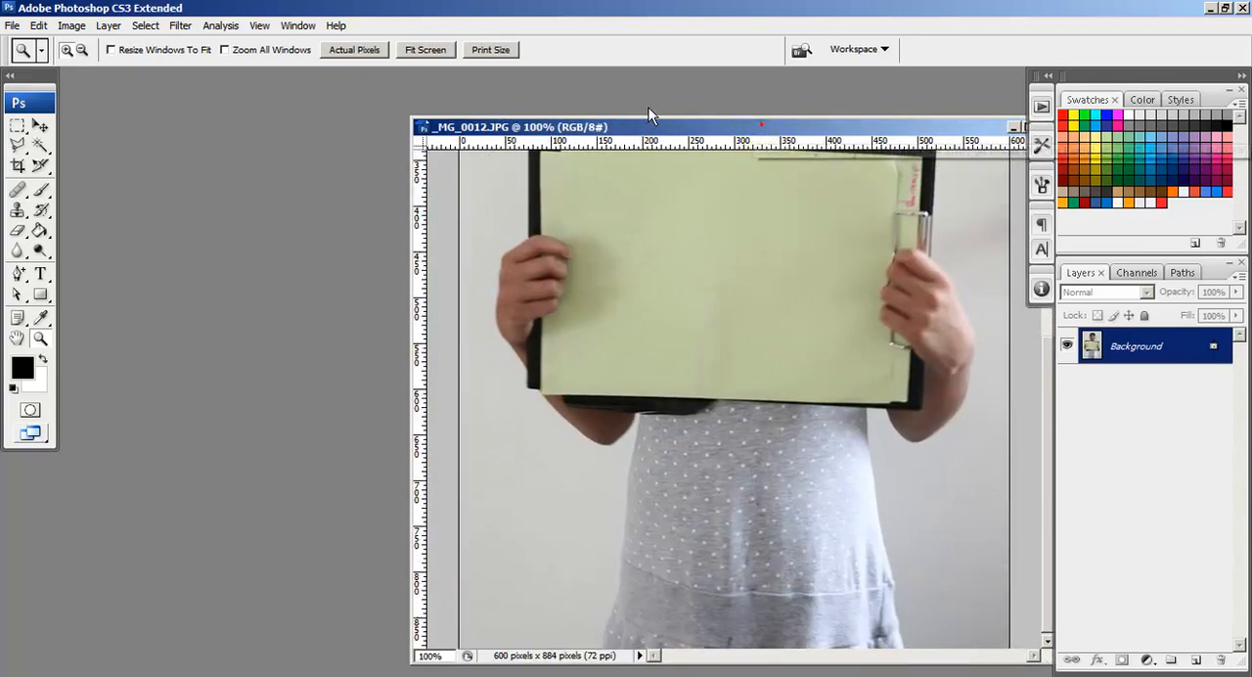
left_click_drag(763, 127, 417, 98)
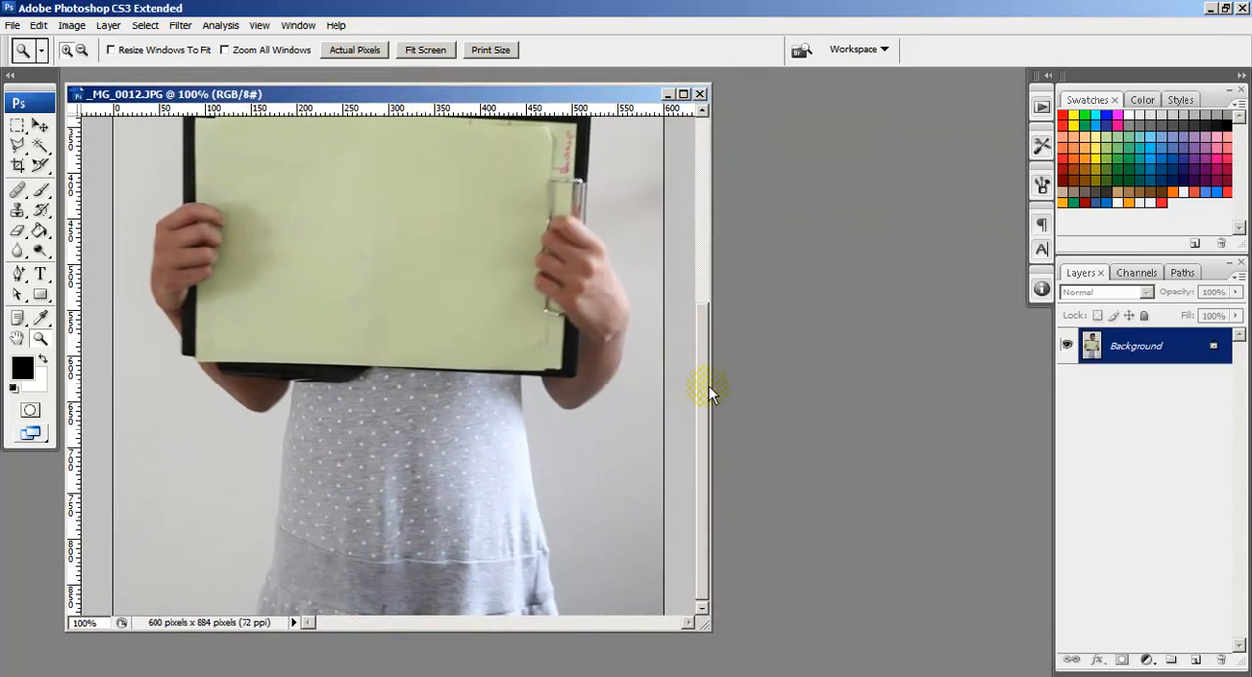
left_click_drag(711, 388, 721, 261)
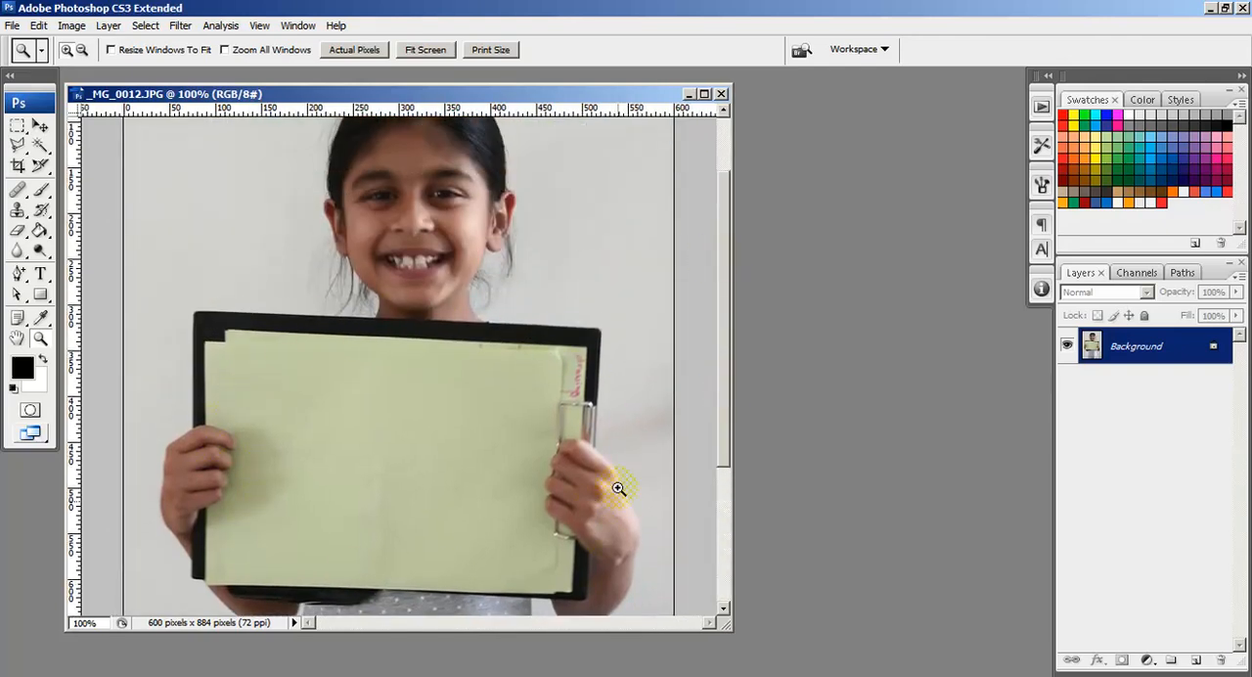
scroll(617, 484, "down", 1)
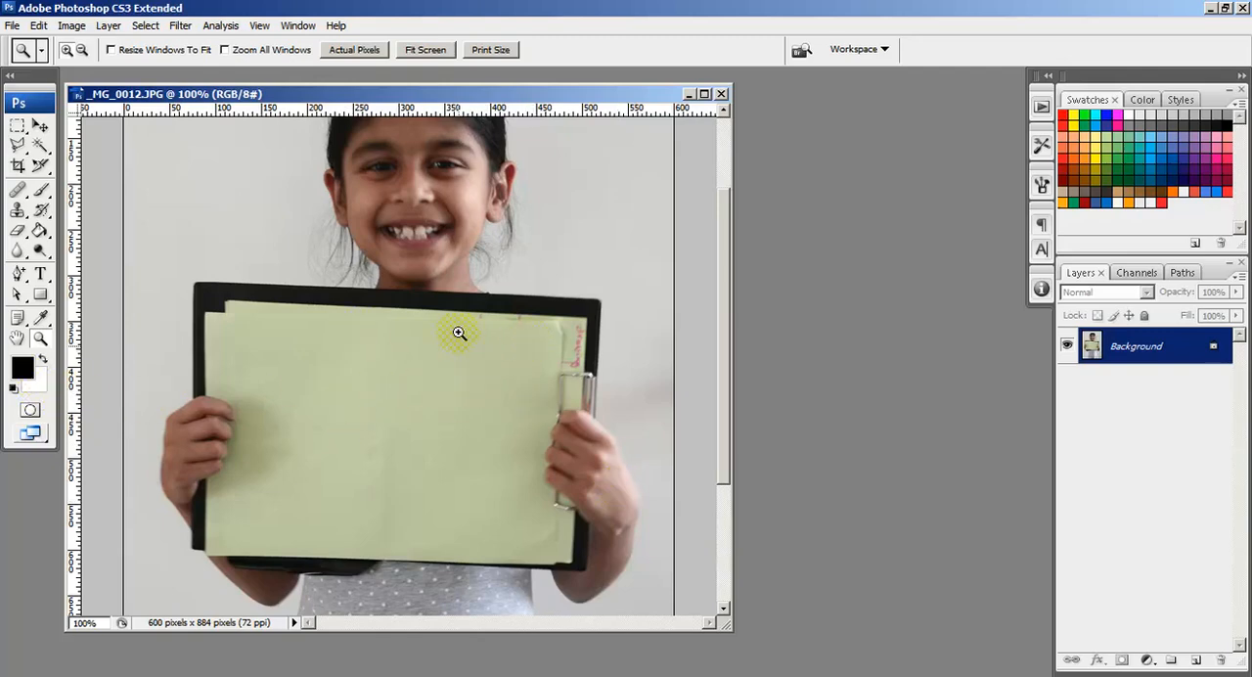
Step: Open the camera photo _MG_0014.JPG from the Experimental folder and offset its window so both documents are visible
double_click(899, 309)
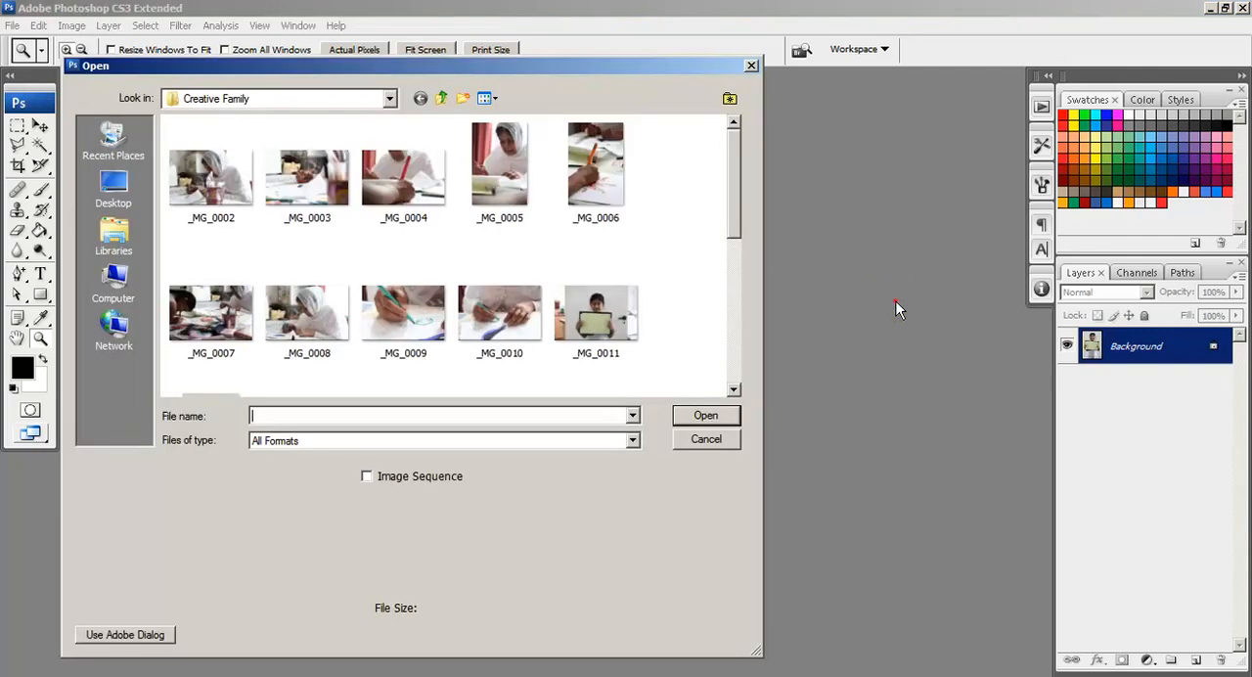
left_click(443, 98)
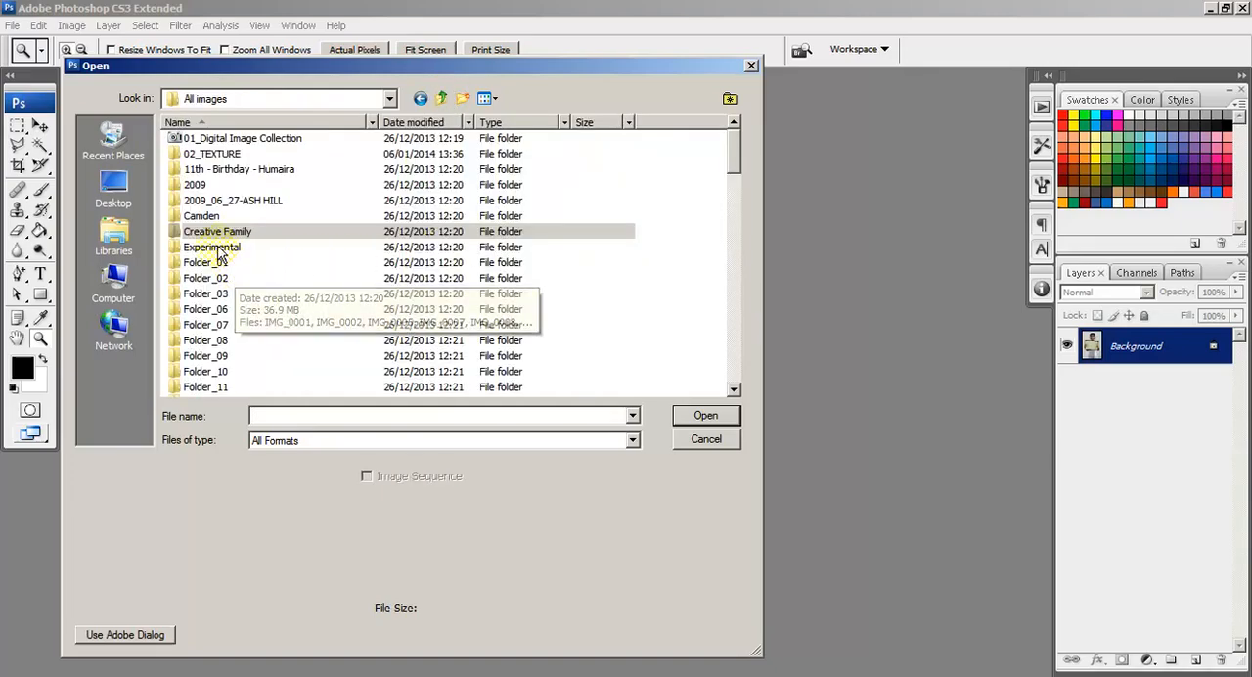
double_click(221, 249)
scroll(658, 312, "down", 3)
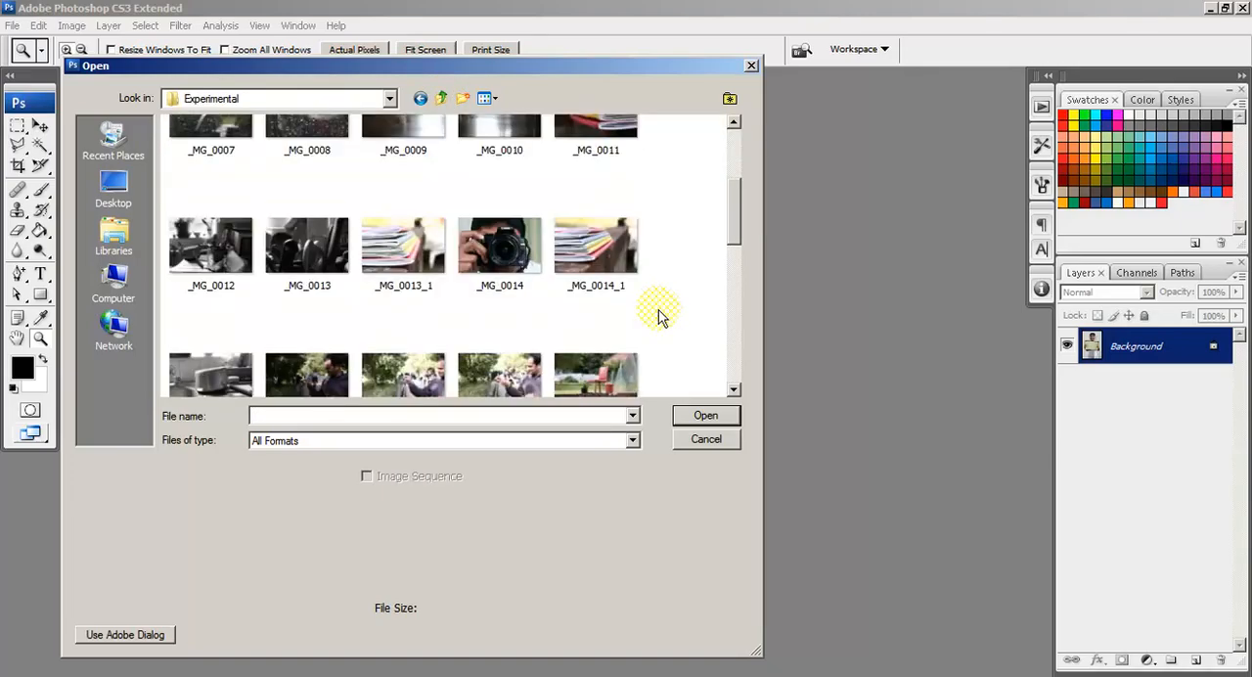
scroll(607, 313, "down", 2)
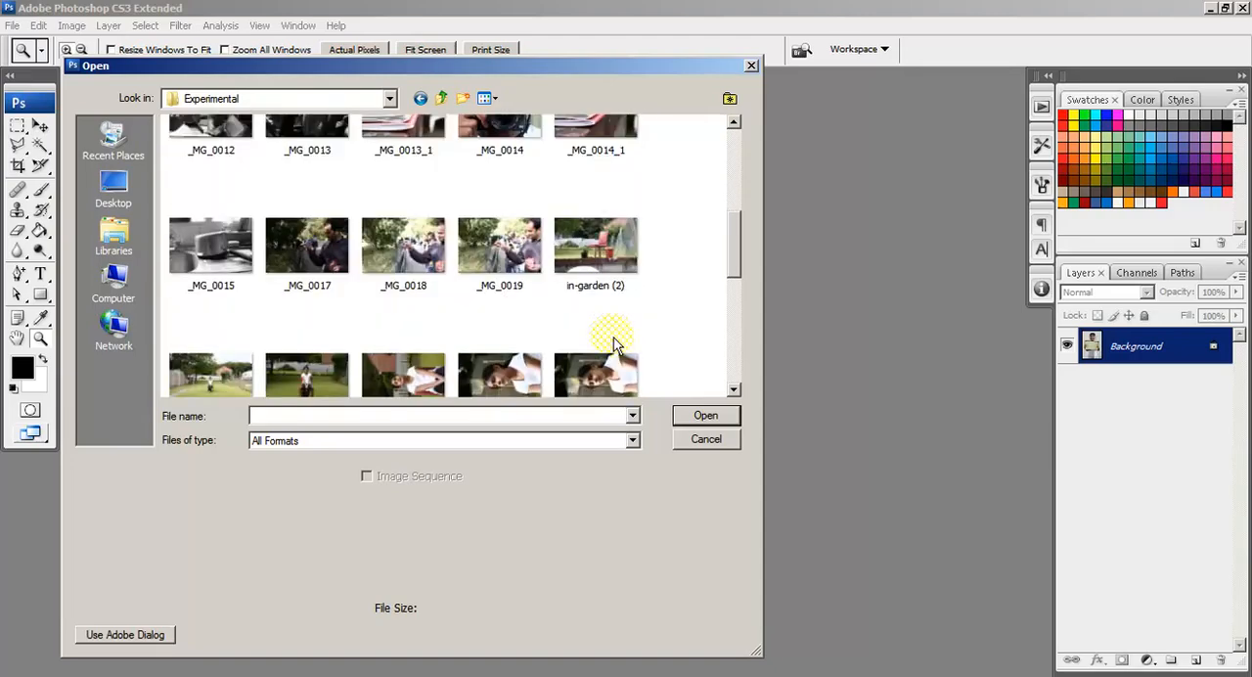
scroll(613, 345, "down", 4)
scroll(613, 344, "up", 4)
scroll(609, 338, "up", 4)
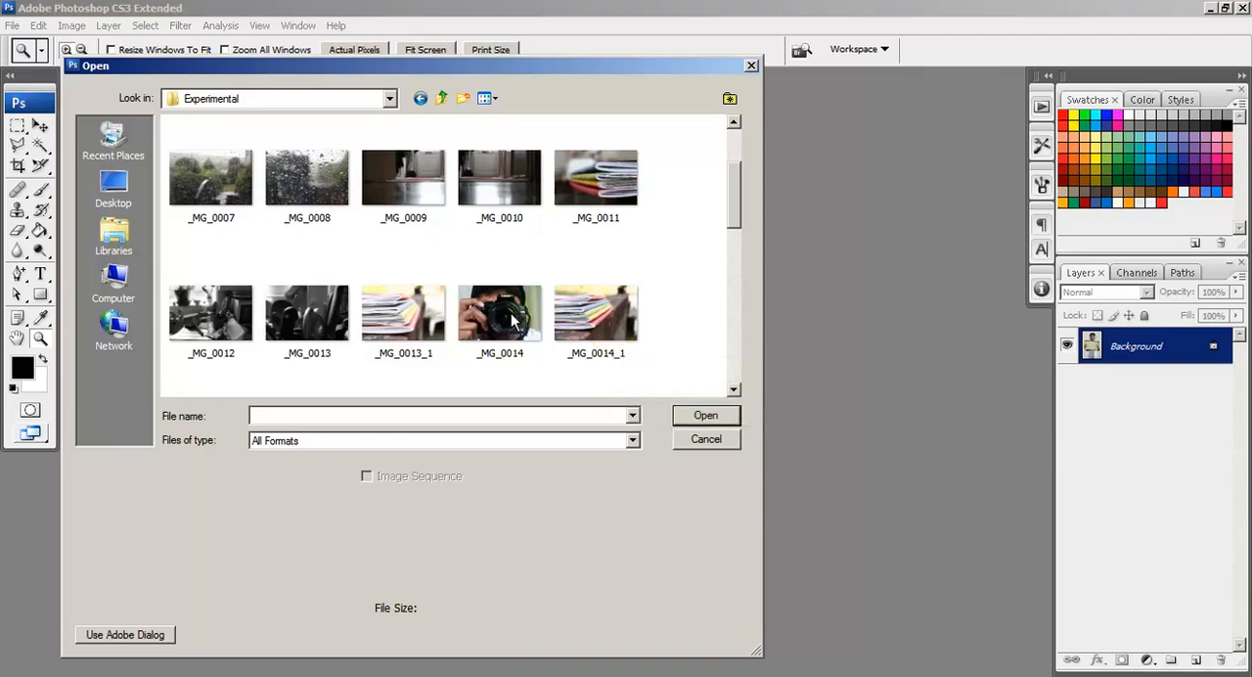
double_click(511, 319)
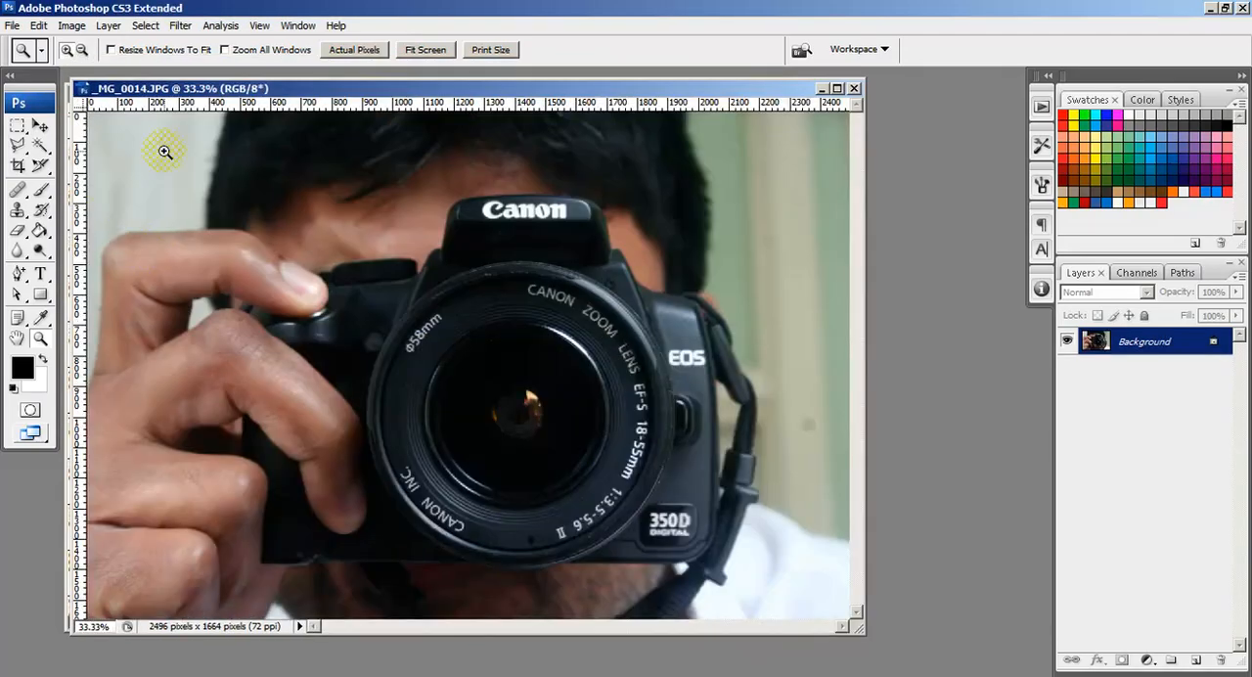
left_click_drag(135, 89, 364, 109)
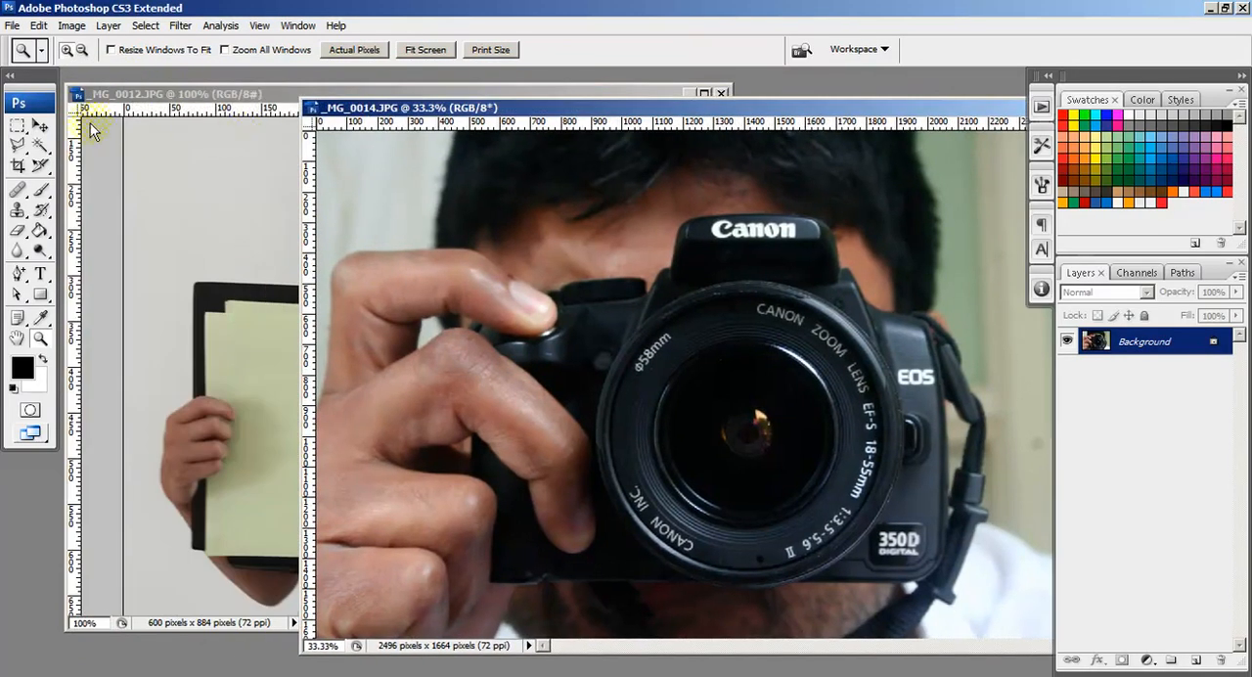
Step: View the camera photo at 100% and resize it to 500 pixels wide with proportions constrained
left_click(40, 125)
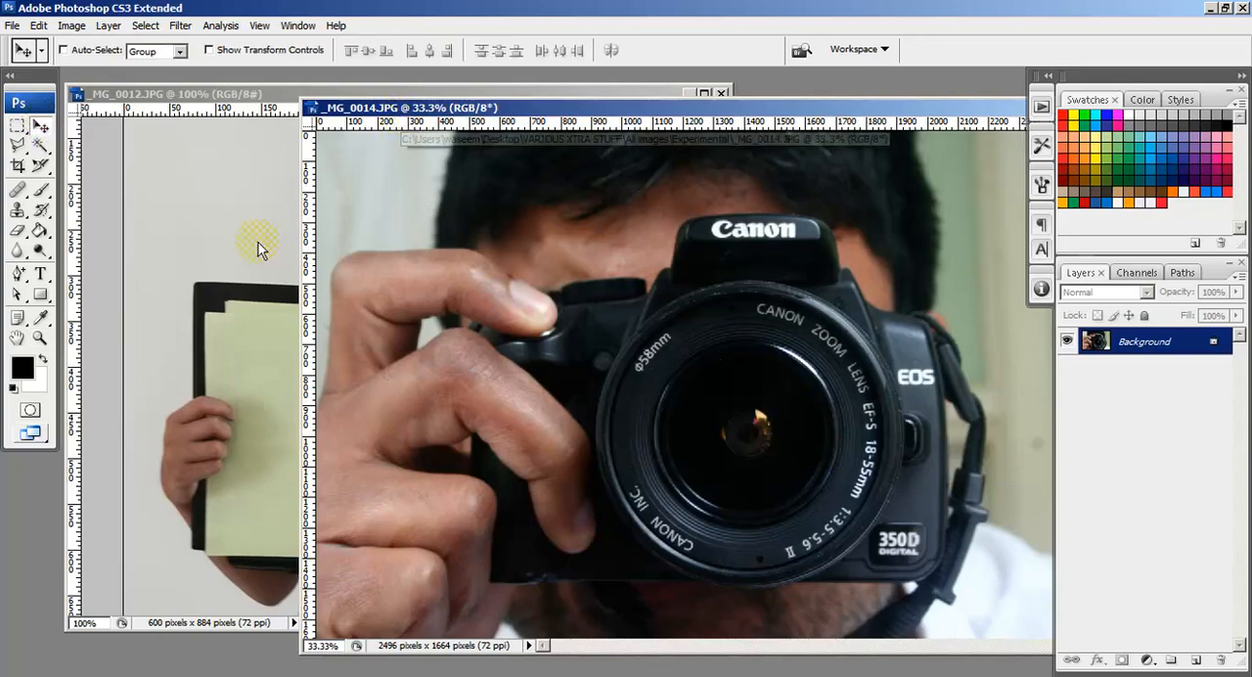
double_click(36, 339)
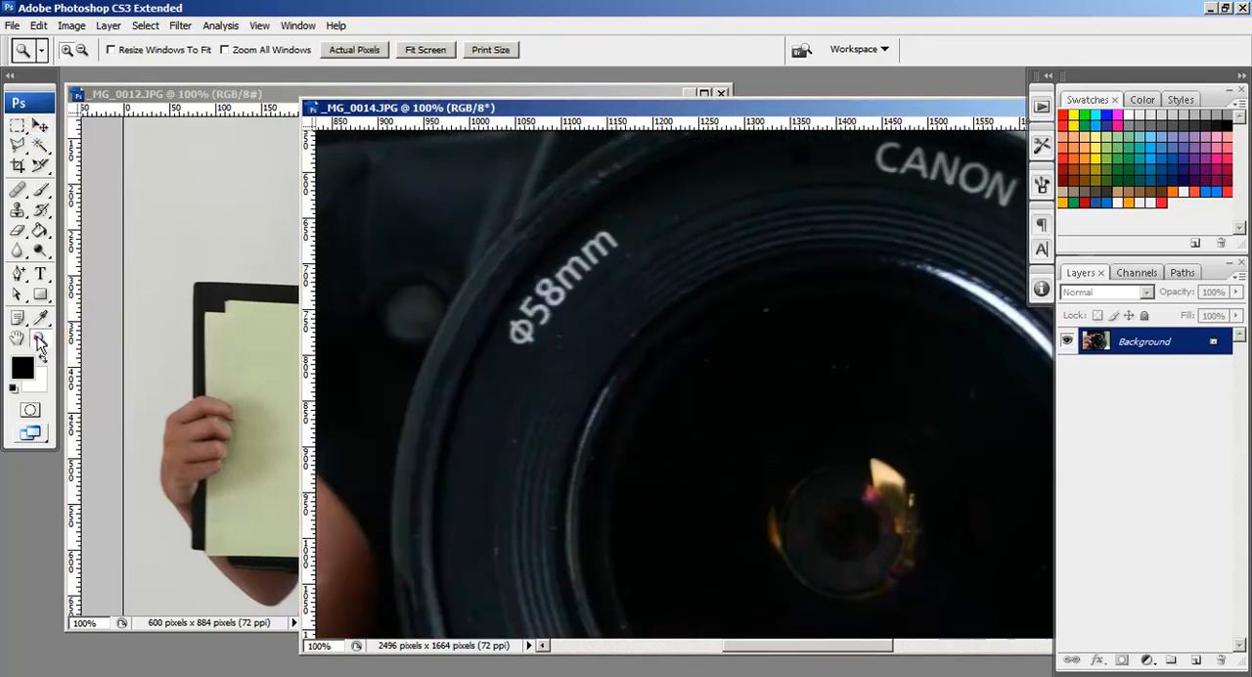
left_click(71, 25)
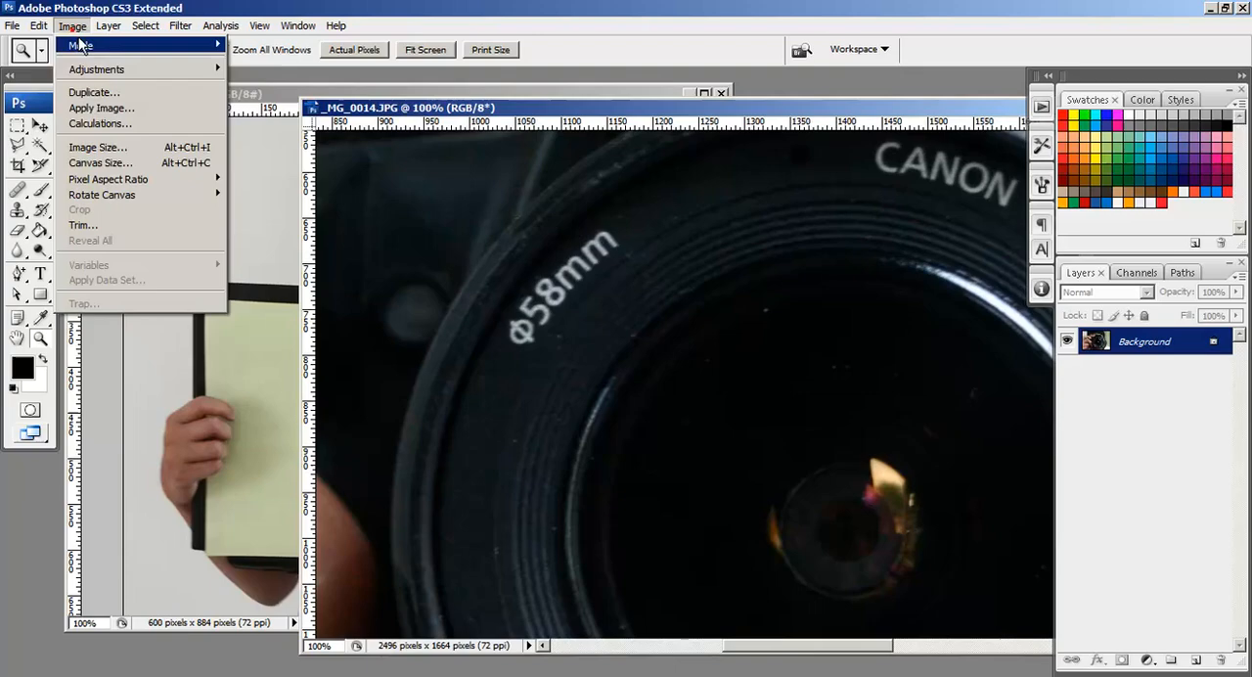
left_click(98, 148)
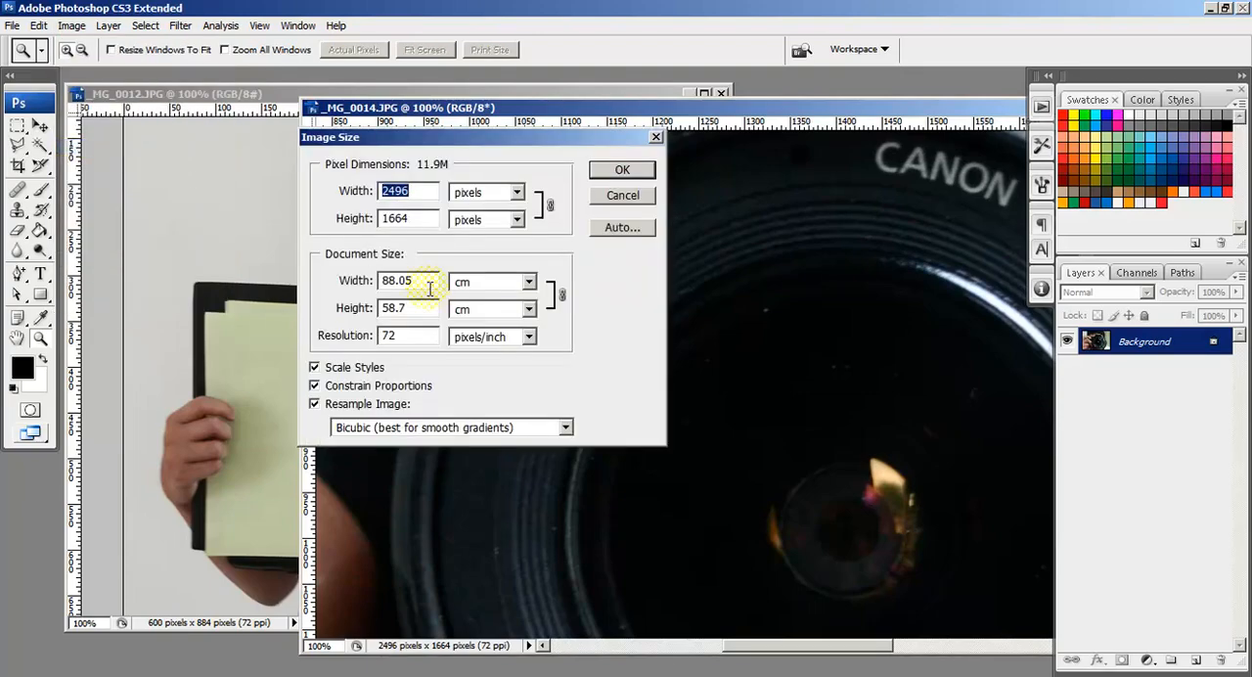
type("500")
key("Return")
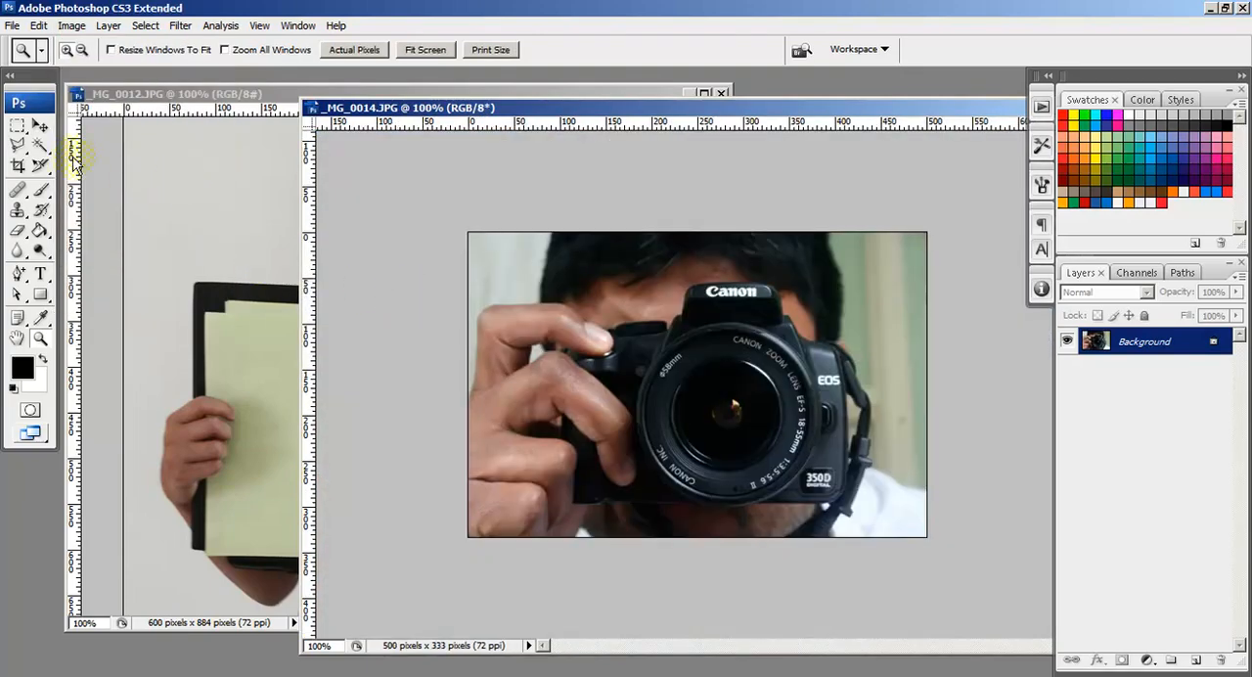
Step: Copy the camera photo into the _MG_0012.JPG document as a new layer and close the _MG_0014.JPG document
left_click(41, 126)
left_click_drag(340, 108, 748, 104)
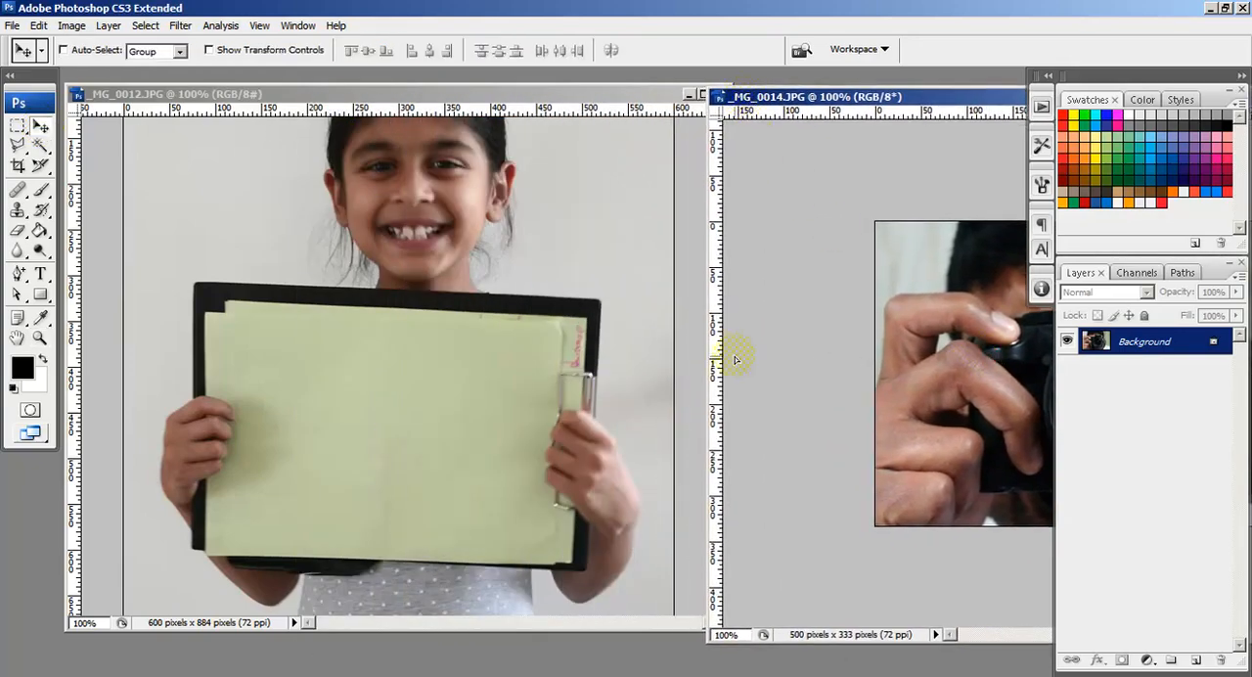
left_click_drag(736, 360, 133, 360)
left_click(981, 100)
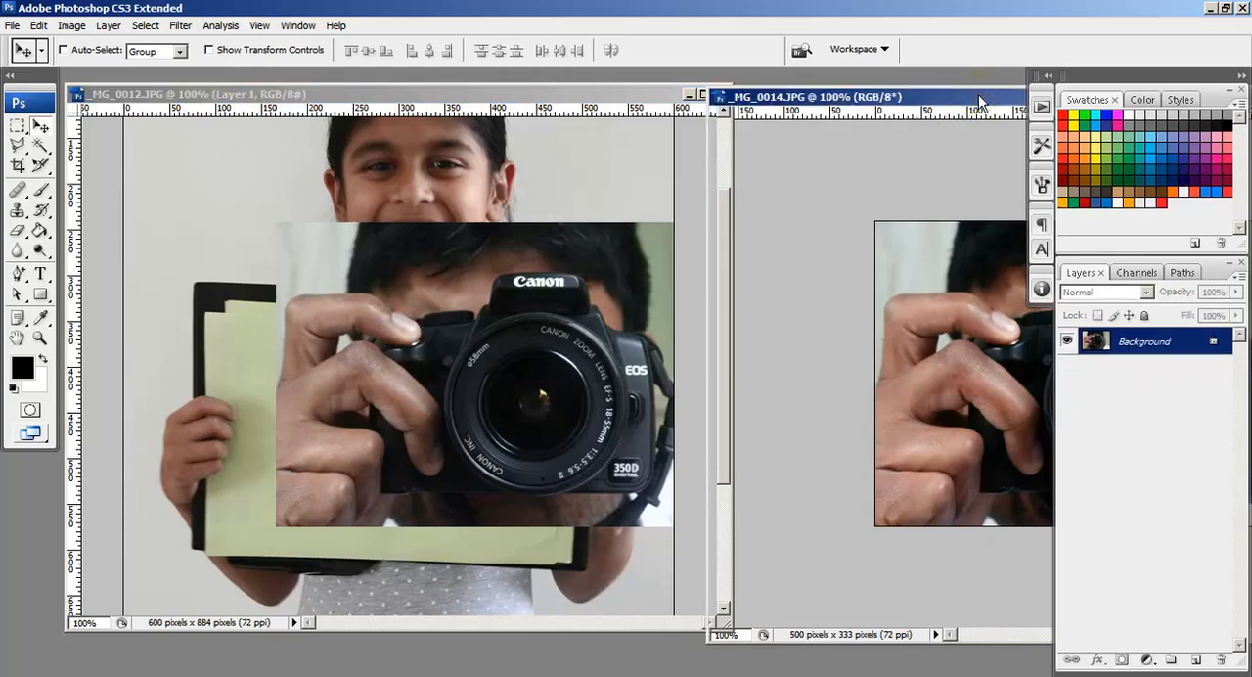
left_click_drag(981, 101, 371, 214)
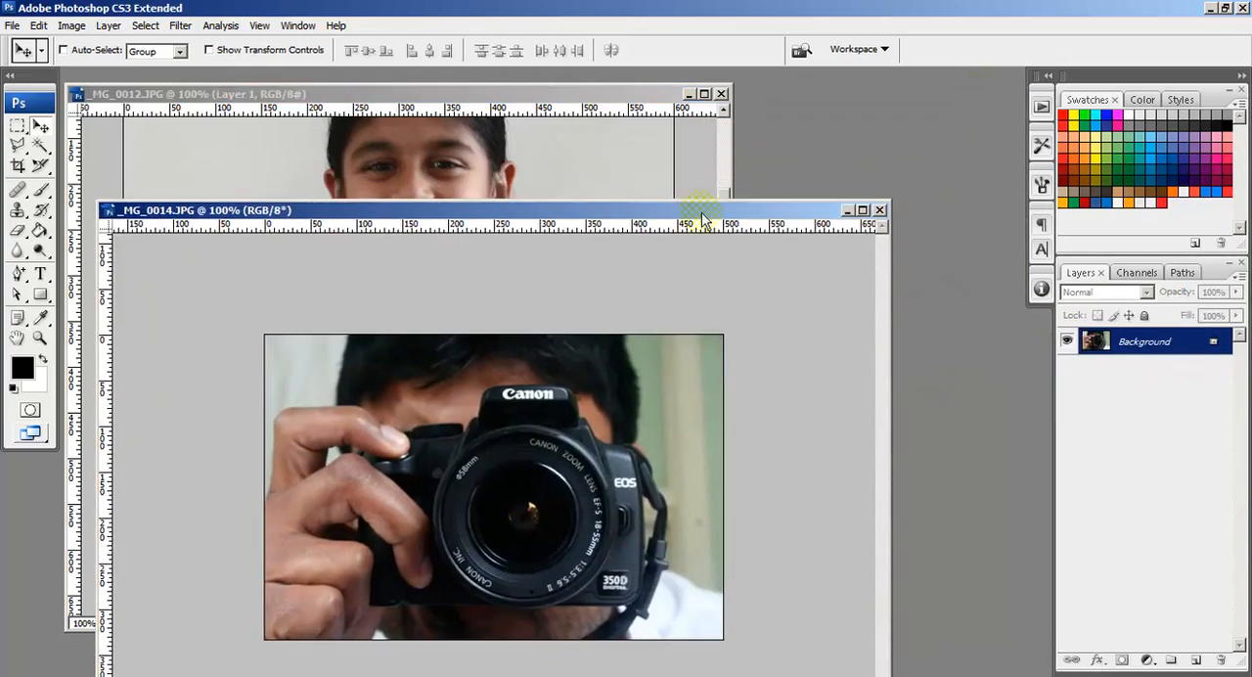
left_click(879, 211)
left_click(483, 311)
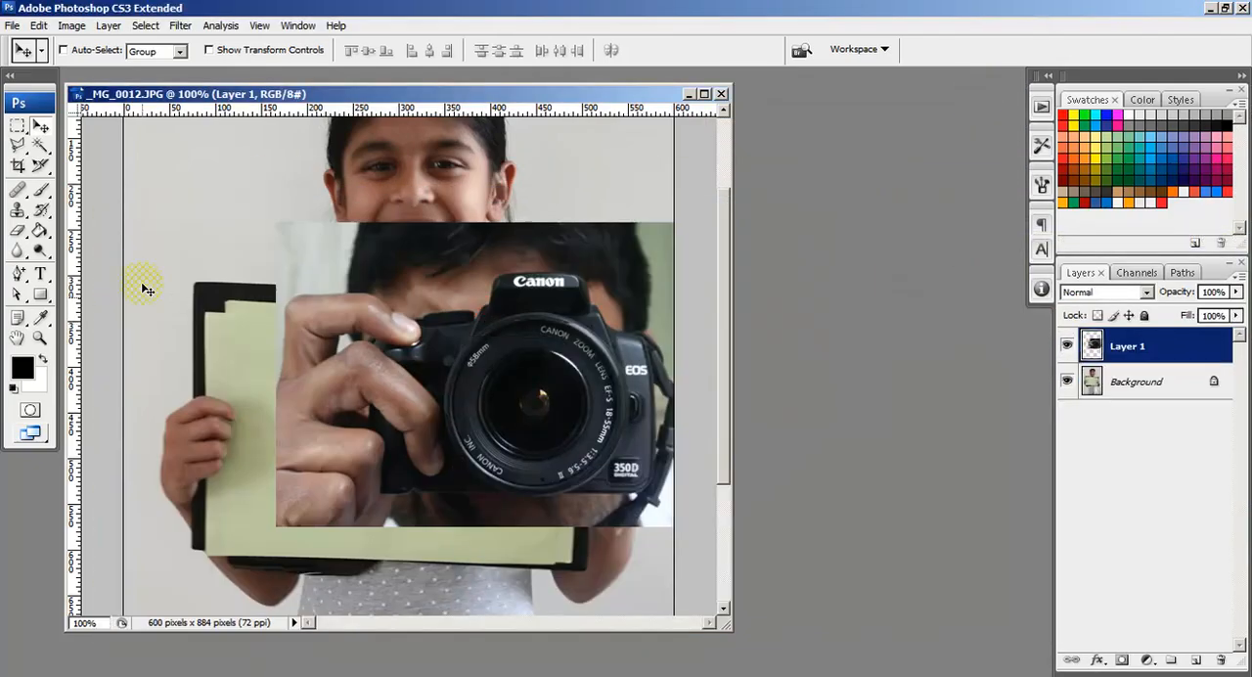
Step: Scale the camera photo layer to about 67.1% with Free Transform and place it on the clipboard's green sheet
left_click(16, 127)
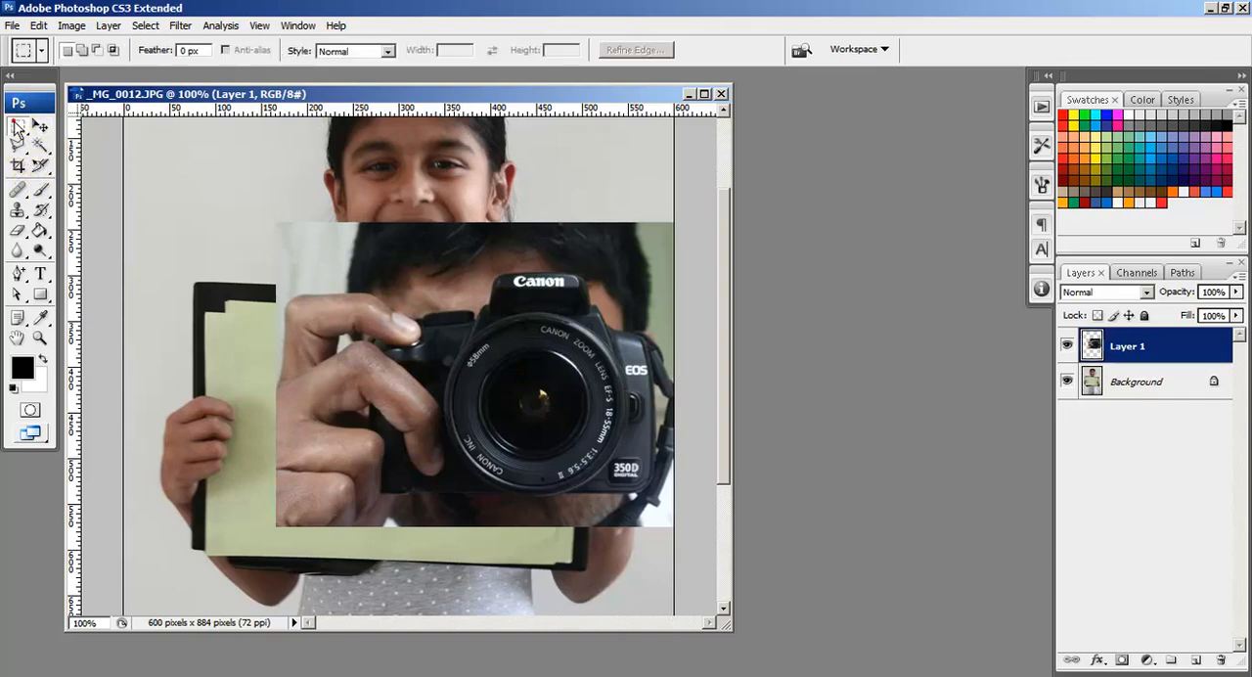
right_click(417, 267)
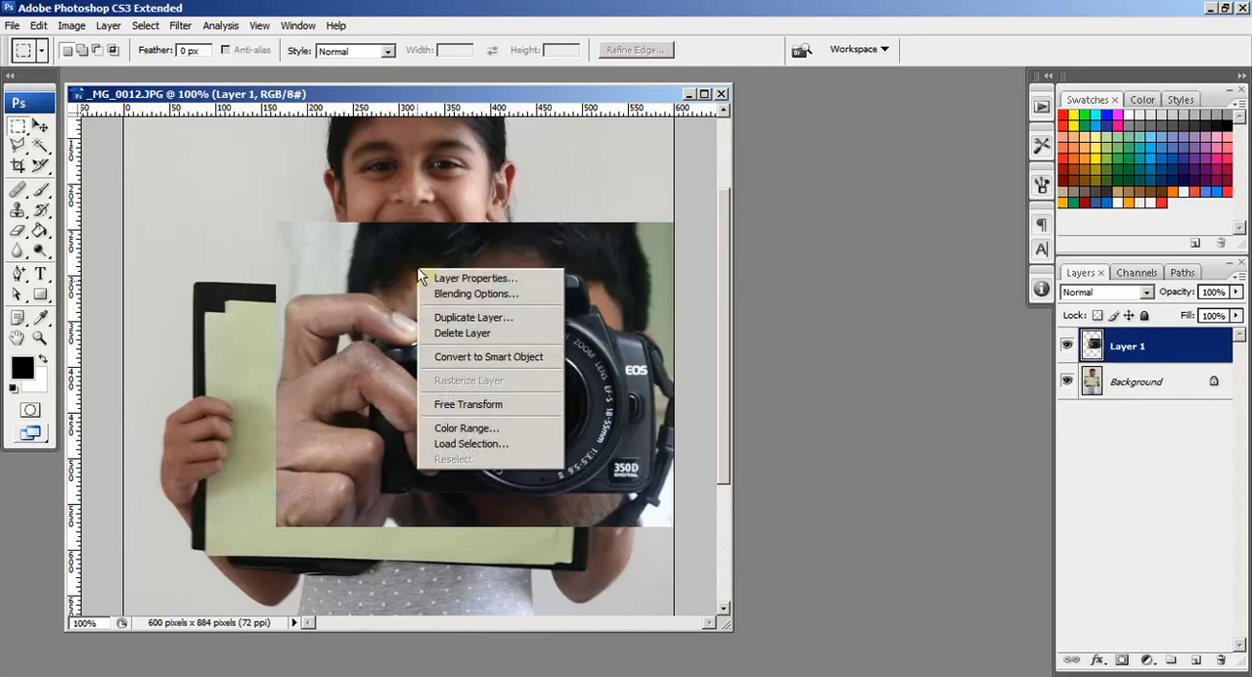
left_click(451, 404)
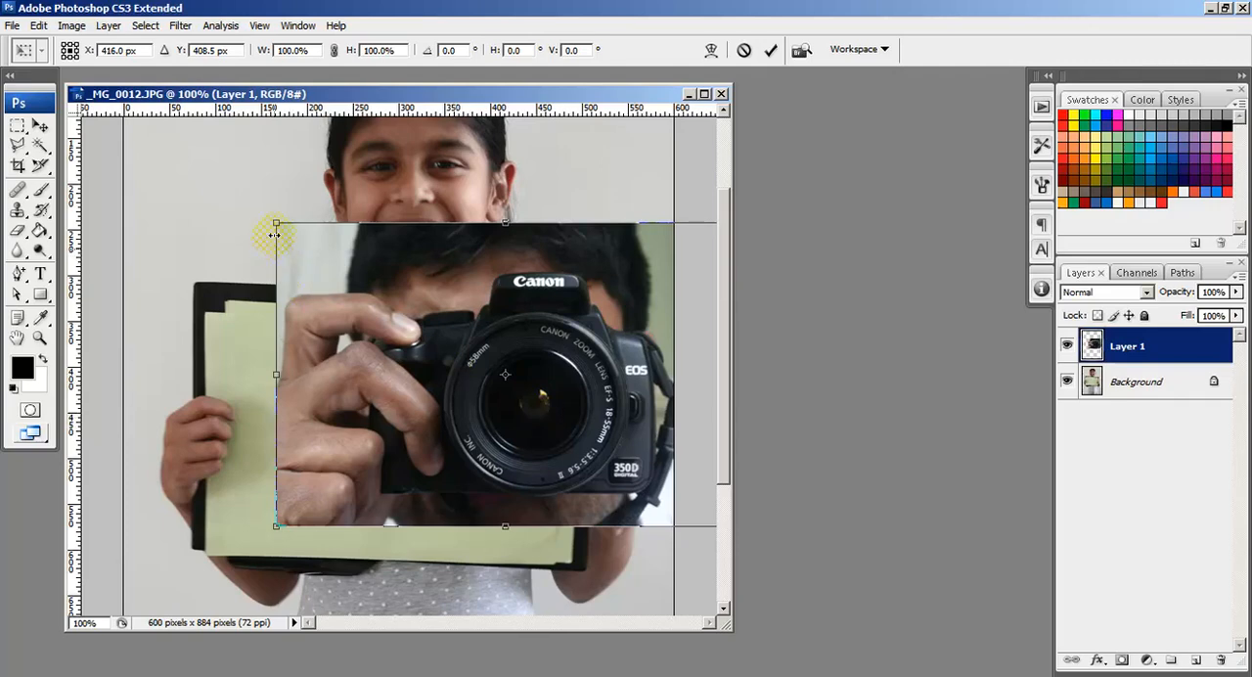
left_click_drag(276, 222, 253, 334)
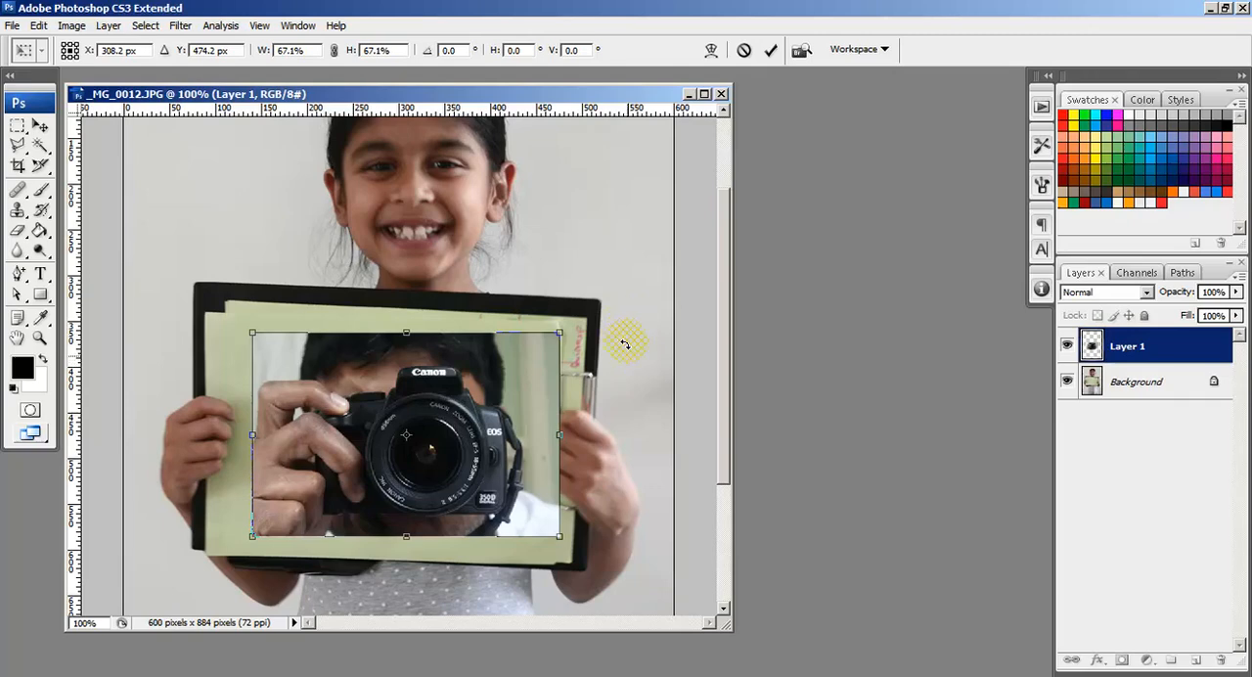
Step: Rotate the camera photo about 1.9° to match the sheet's tilt, then scale it down slightly and adjust its position
left_click_drag(606, 327, 623, 334)
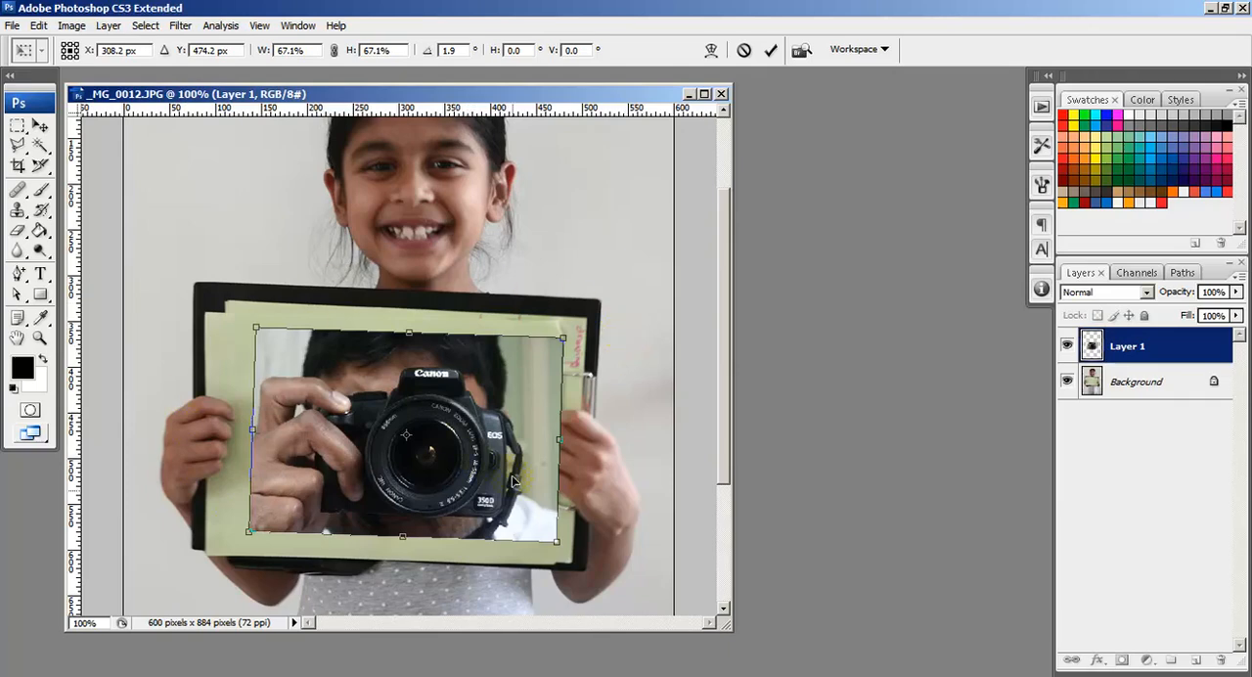
left_click_drag(560, 545, 529, 521)
key("Return")
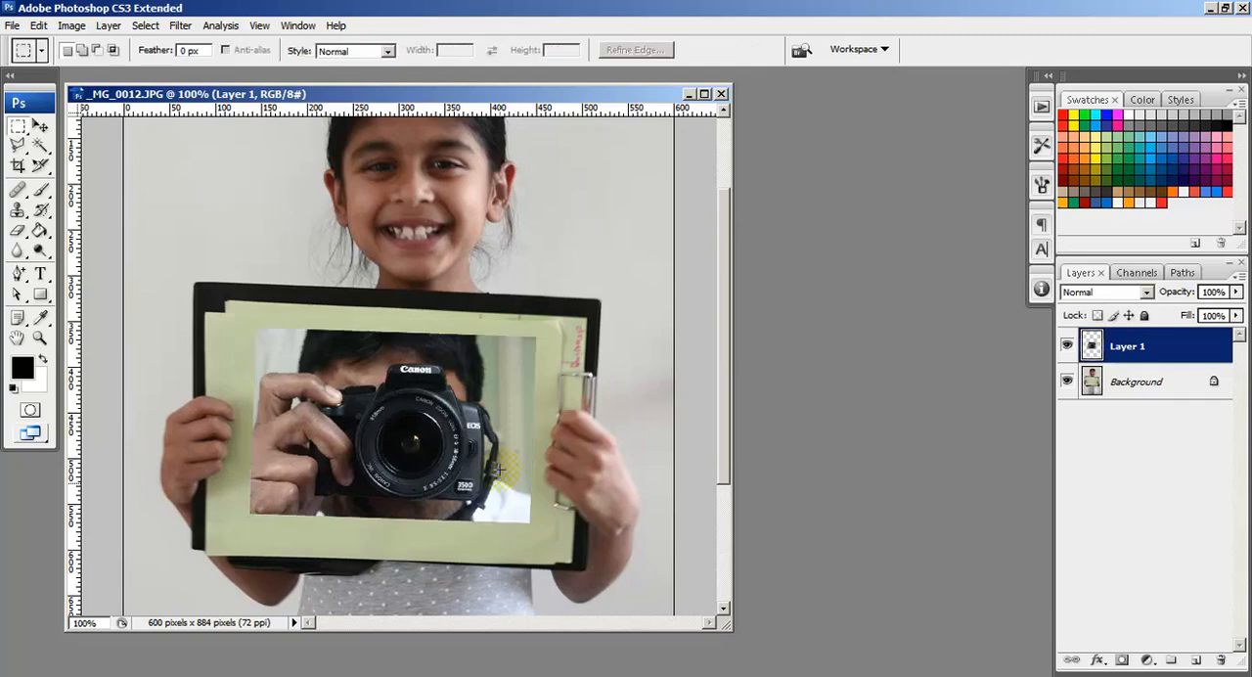
left_click(40, 127)
left_click_drag(457, 417, 454, 424)
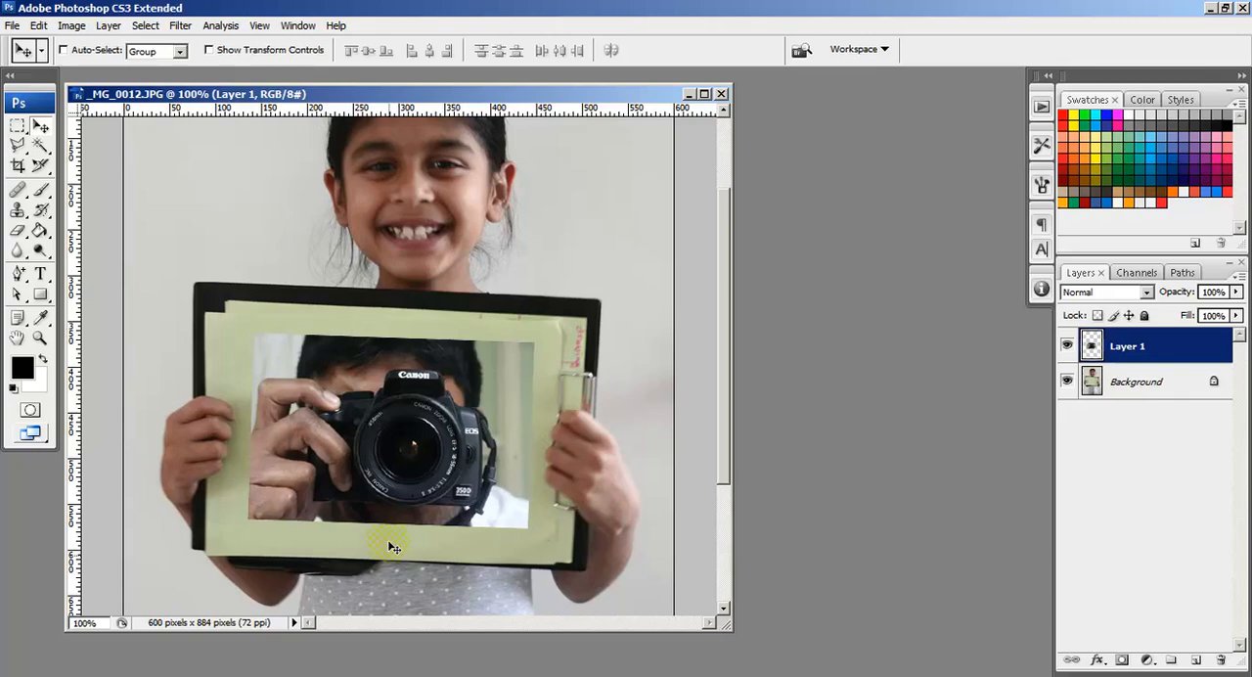
Step: Delete the camera photo layer, leaving only the Background
left_click_drag(1193, 349, 1221, 660)
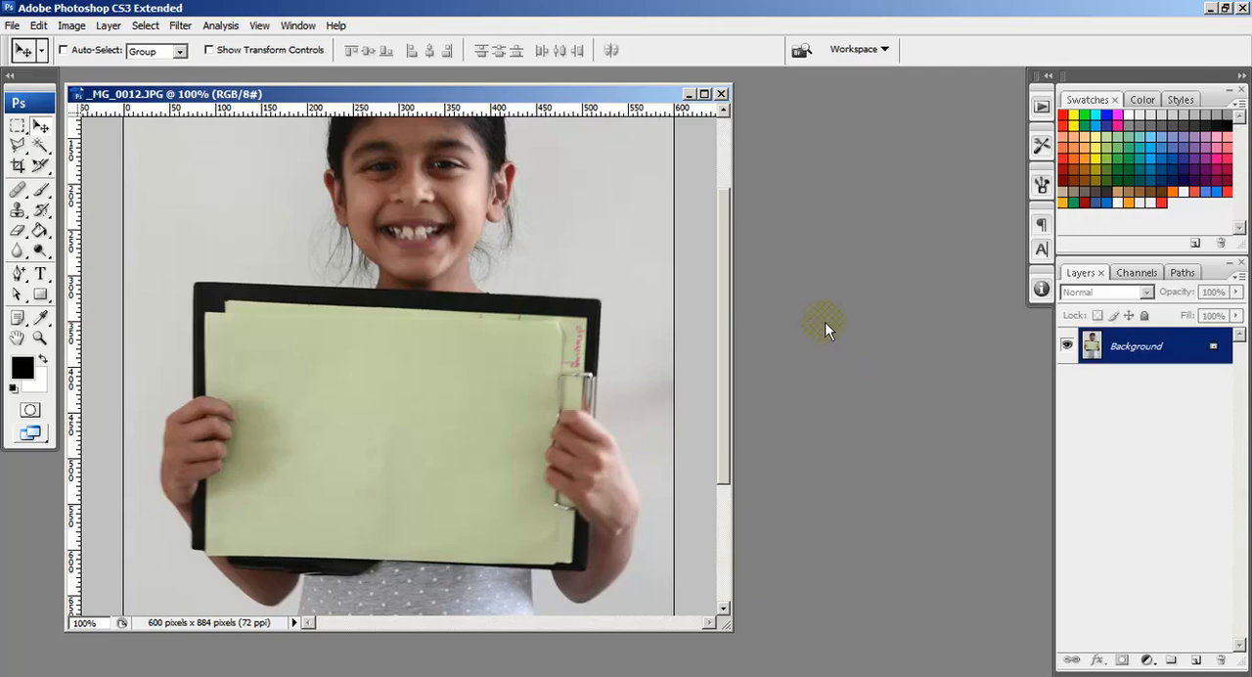
Step: Open _MG_0014 from the Experimental folder and resize the image to 700 pixels wide with proportions constrained
key("ctrl+o")
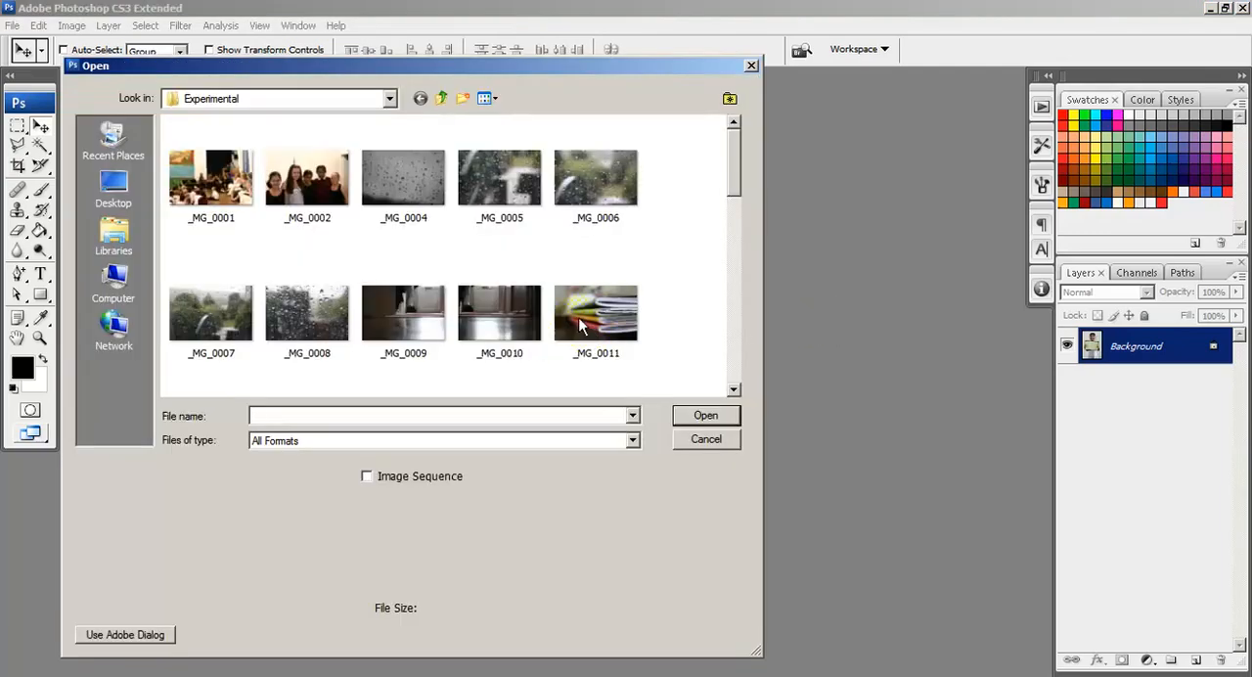
left_click_drag(733, 187, 735, 239)
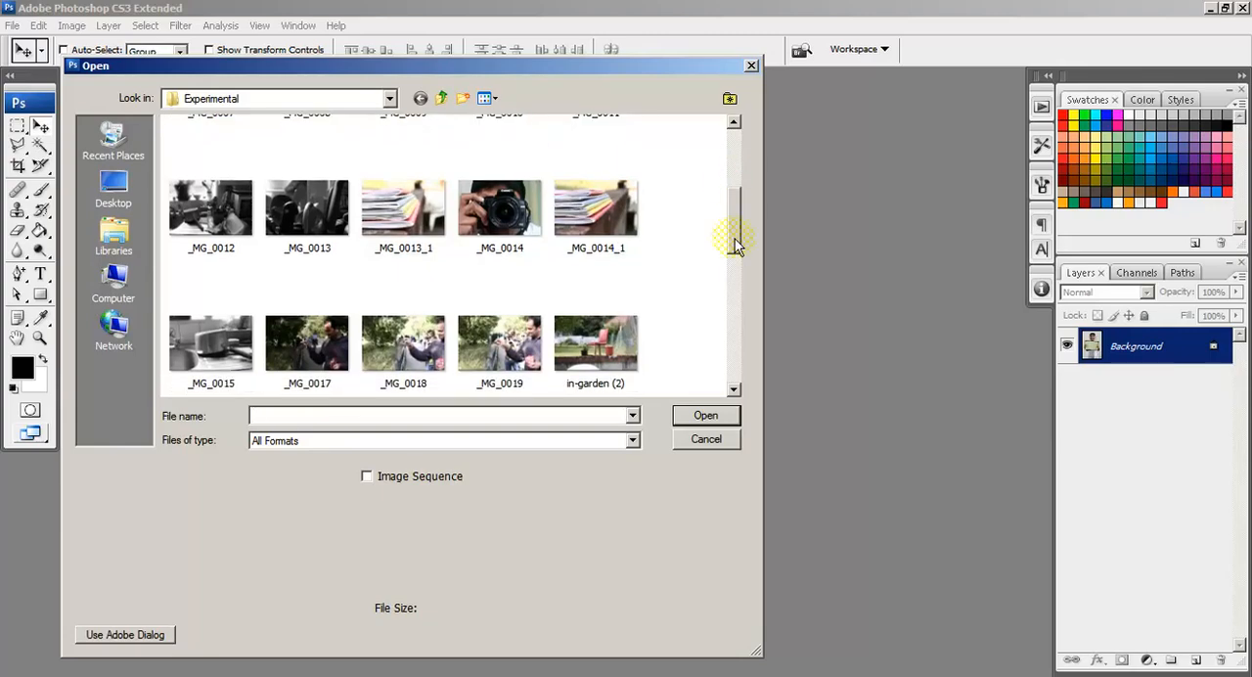
double_click(542, 227)
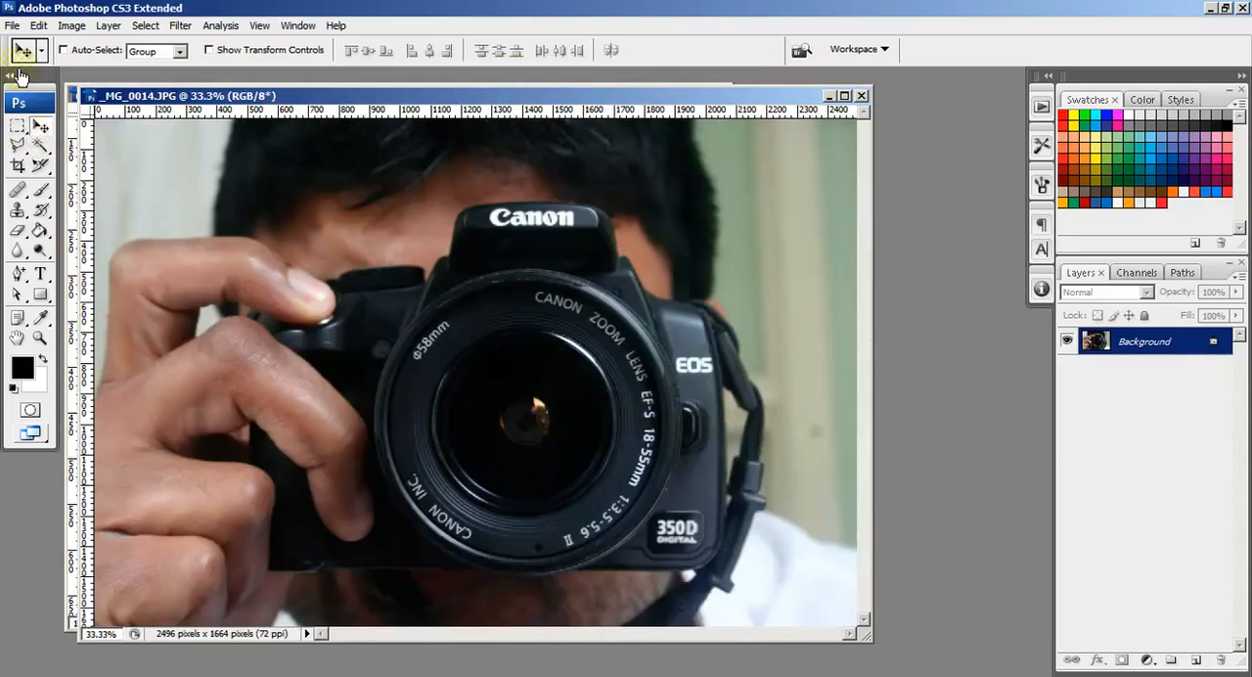
left_click(71, 27)
left_click(107, 150)
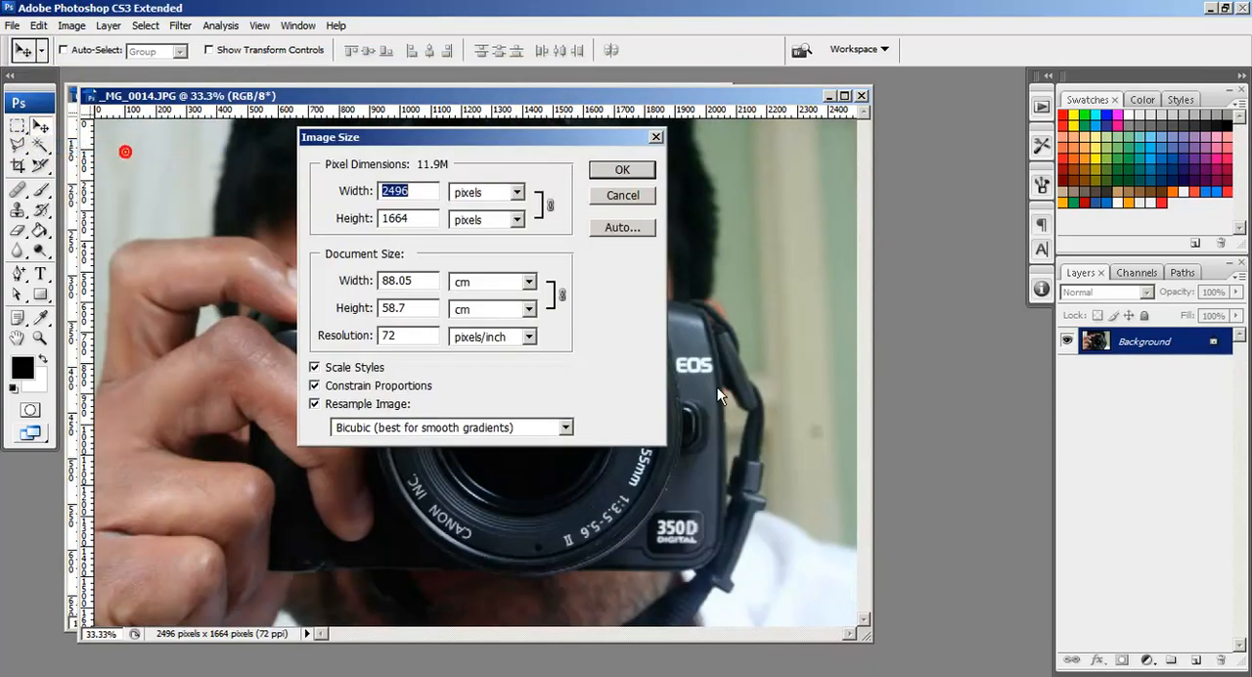
type("700")
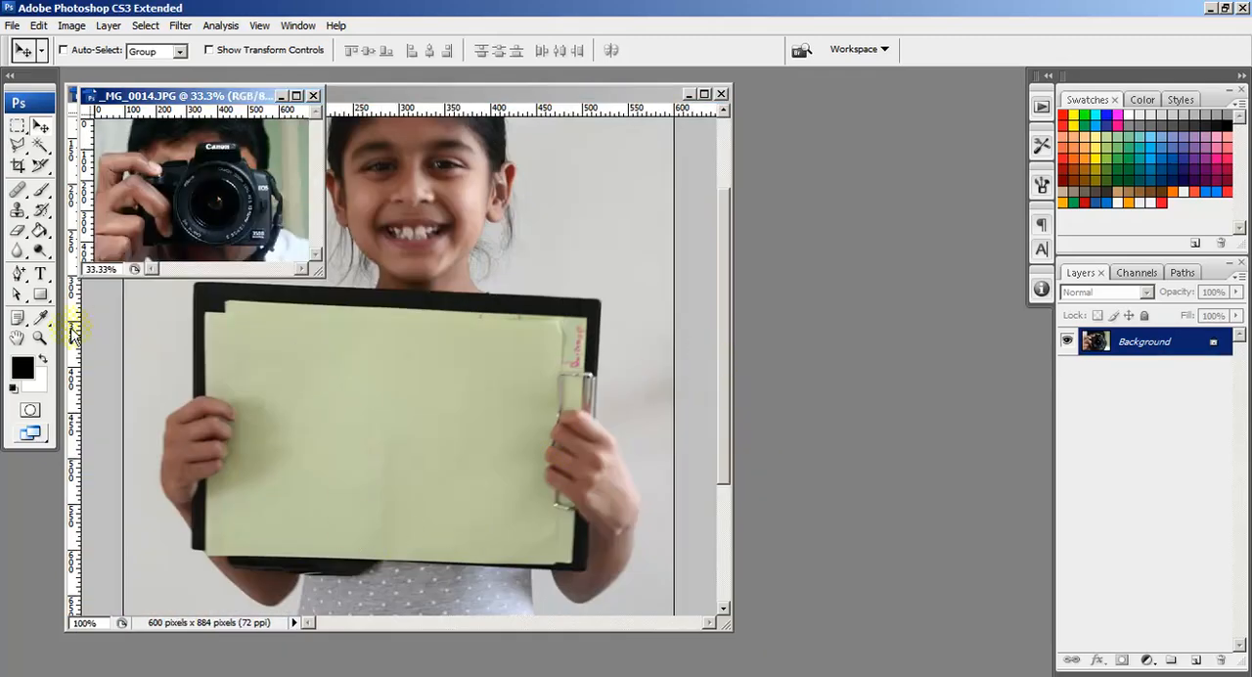
Step: View the _MG_0014.JPG document at 100% and arrange its enlarged window beside the _MG_0012.JPG document
double_click(40, 337)
left_click_drag(132, 102, 786, 164)
left_click_drag(963, 349, 1052, 463)
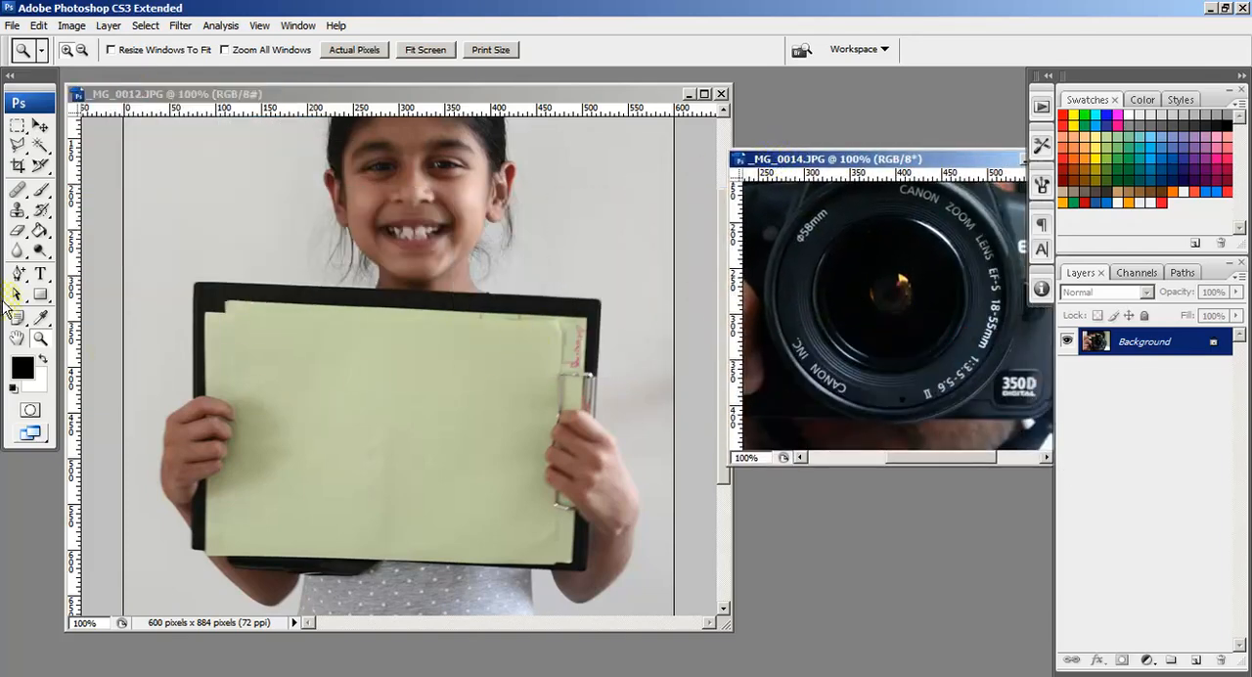
Step: Draw a black rectangle shape, about 325 by 230 px, on the clipboard's green sheet in _MG_0012.JPG
left_click(151, 95)
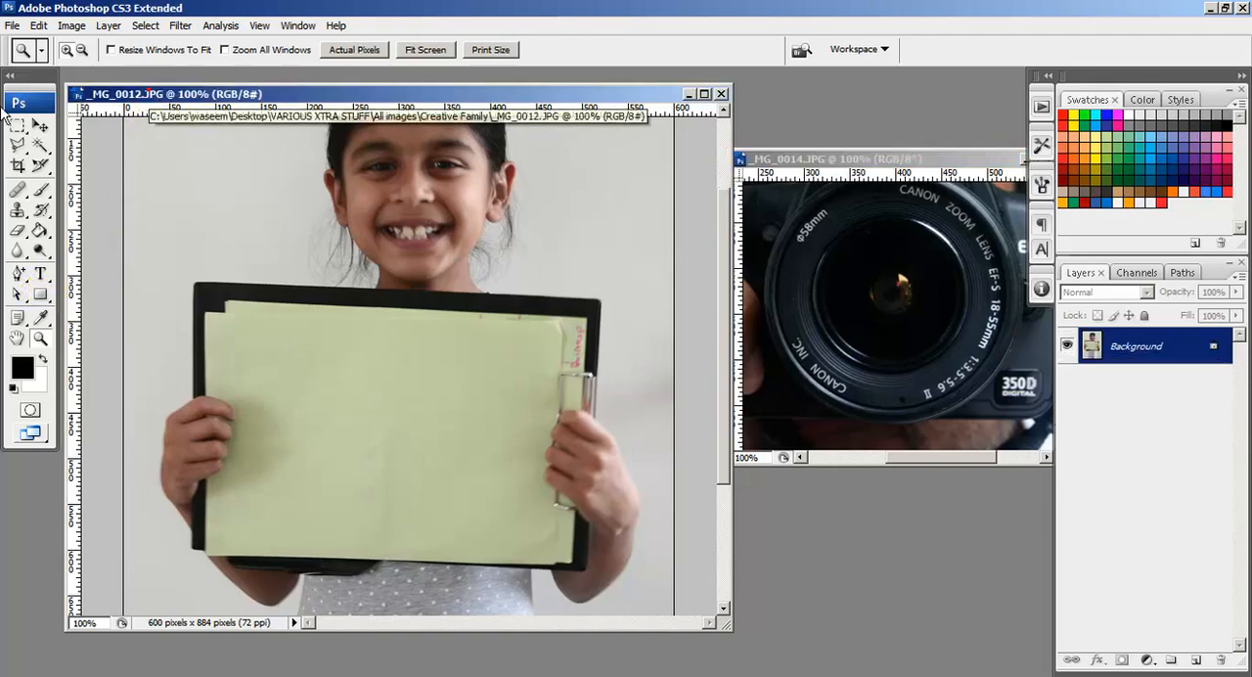
left_click(42, 297)
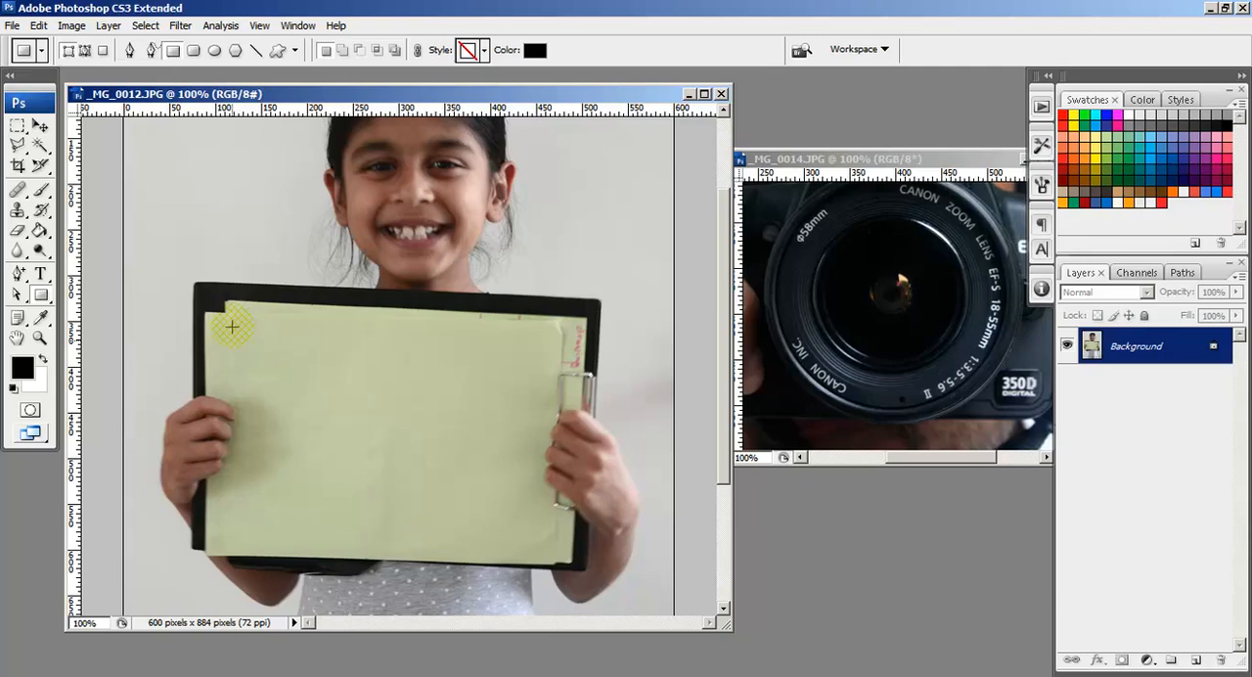
left_click_drag(235, 330, 536, 541)
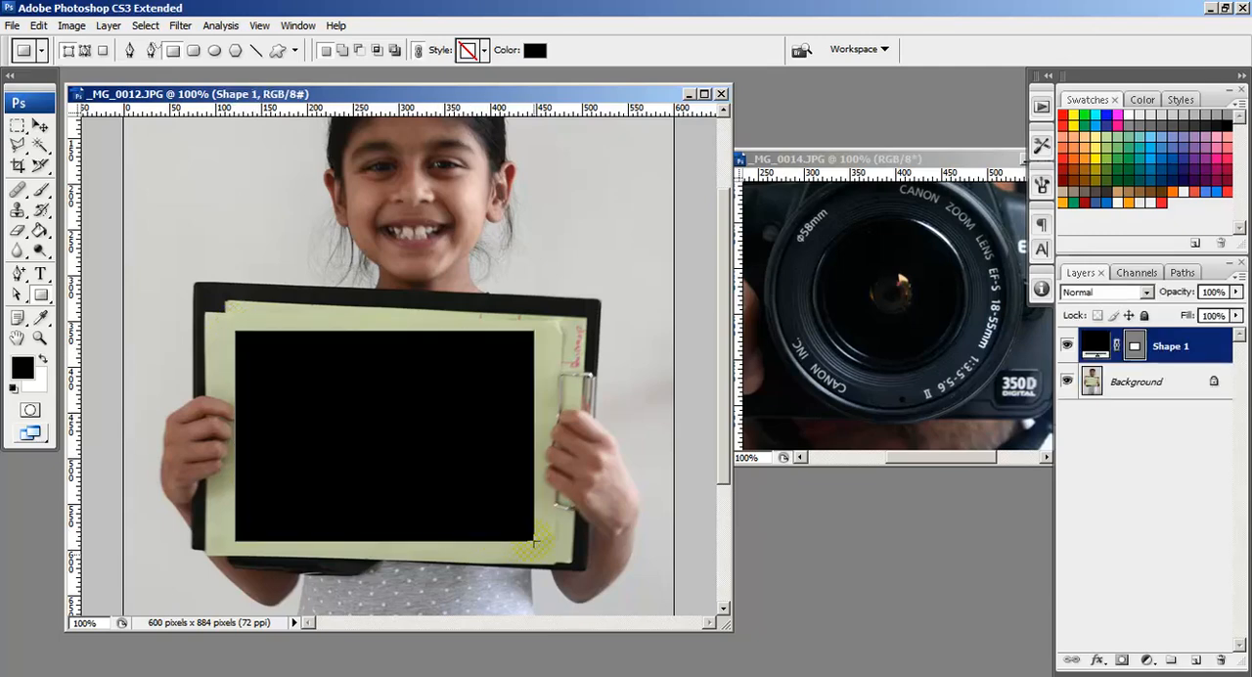
Step: Rotate the black rectangle 2.3° with Free Transform Path to match the tilt of the green sheet
left_click(17, 129)
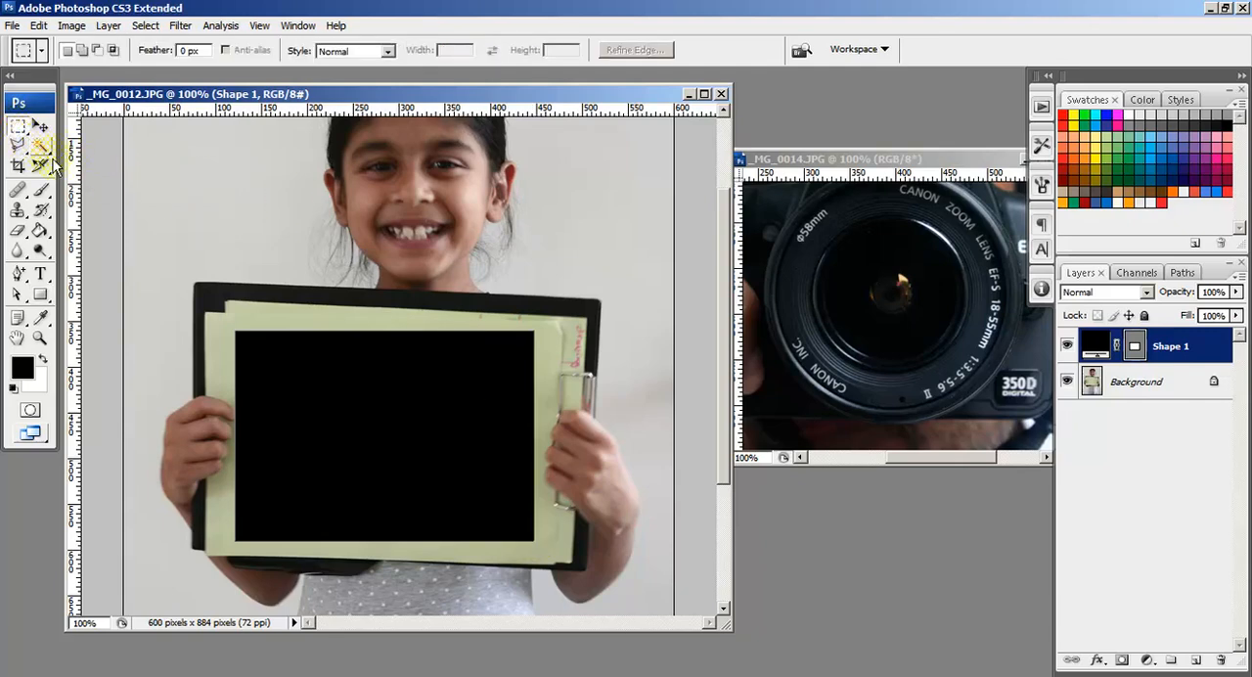
right_click(411, 354)
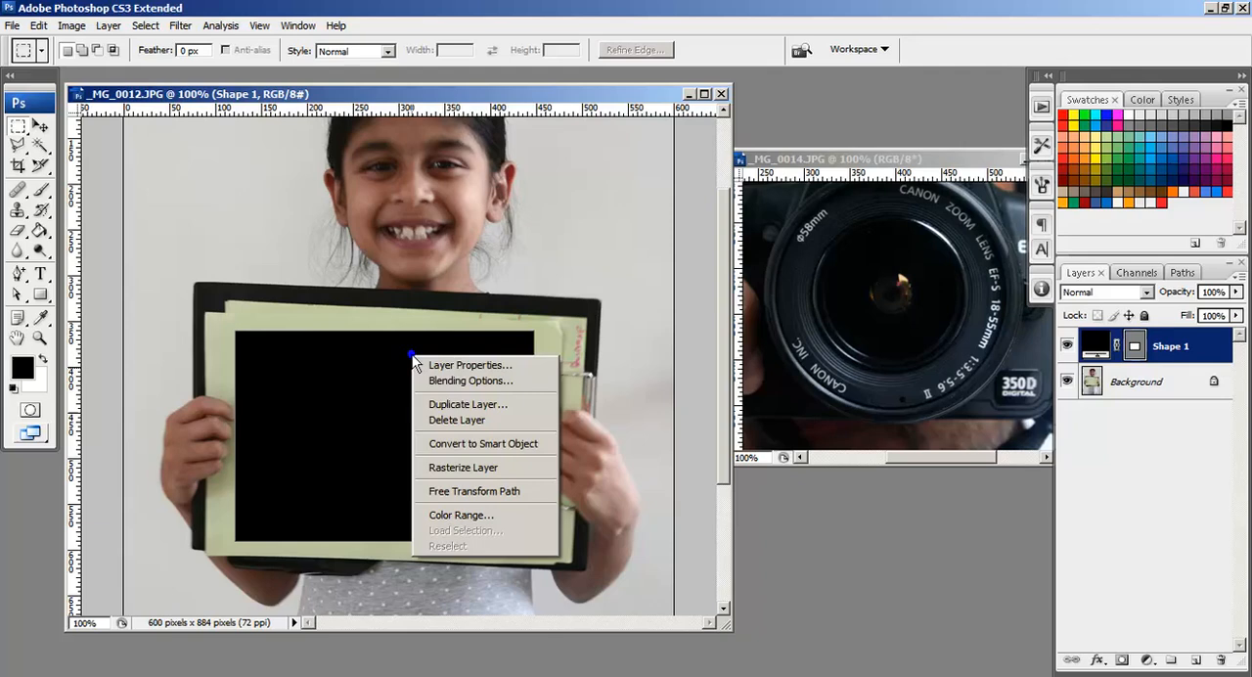
left_click(466, 492)
left_click_drag(605, 264, 607, 279)
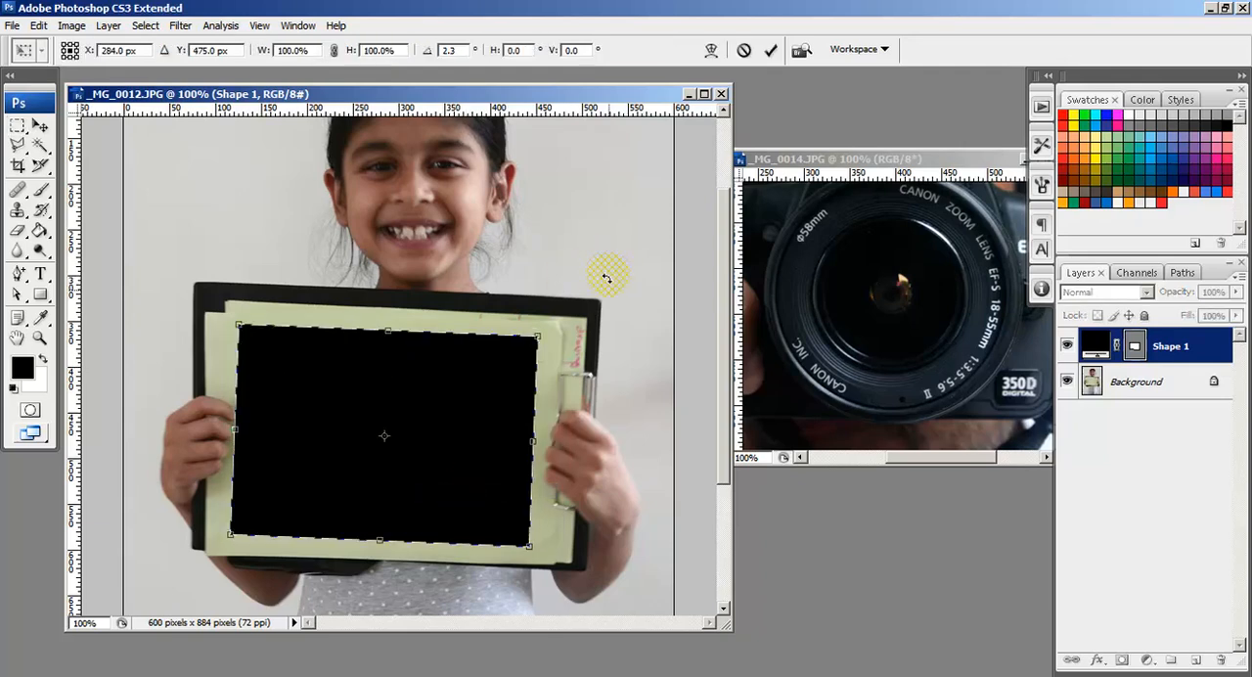
double_click(447, 396)
left_click(1134, 345)
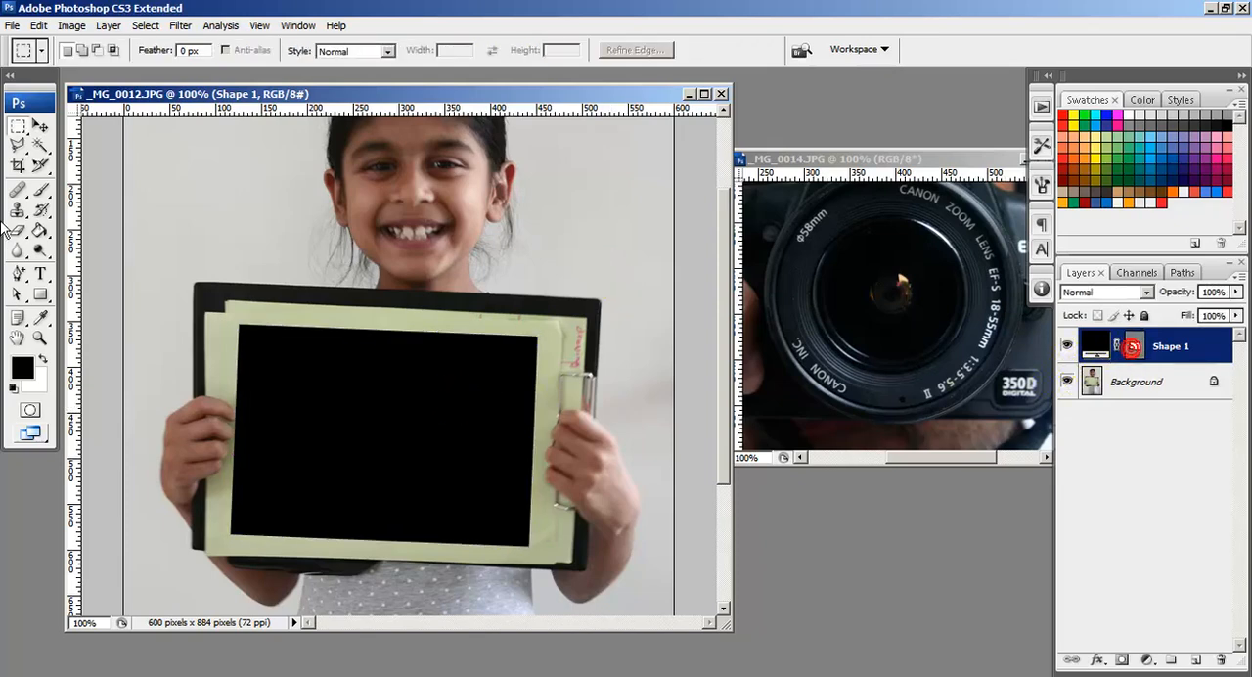
Step: Move the black rectangle and nudge it down and left until it sits evenly within the green sheet
left_click(39, 125)
left_click_drag(397, 440, 403, 435)
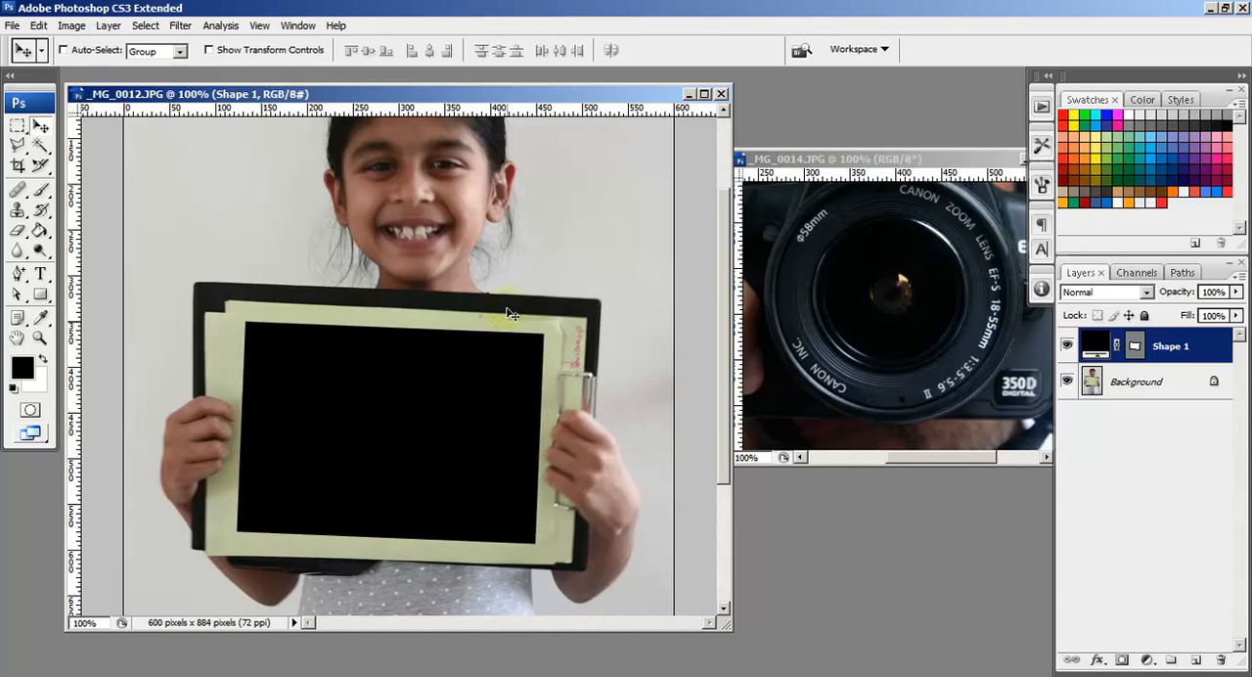
key("Down")
key("Down")
key("Down")
key("Down")
key("Down")
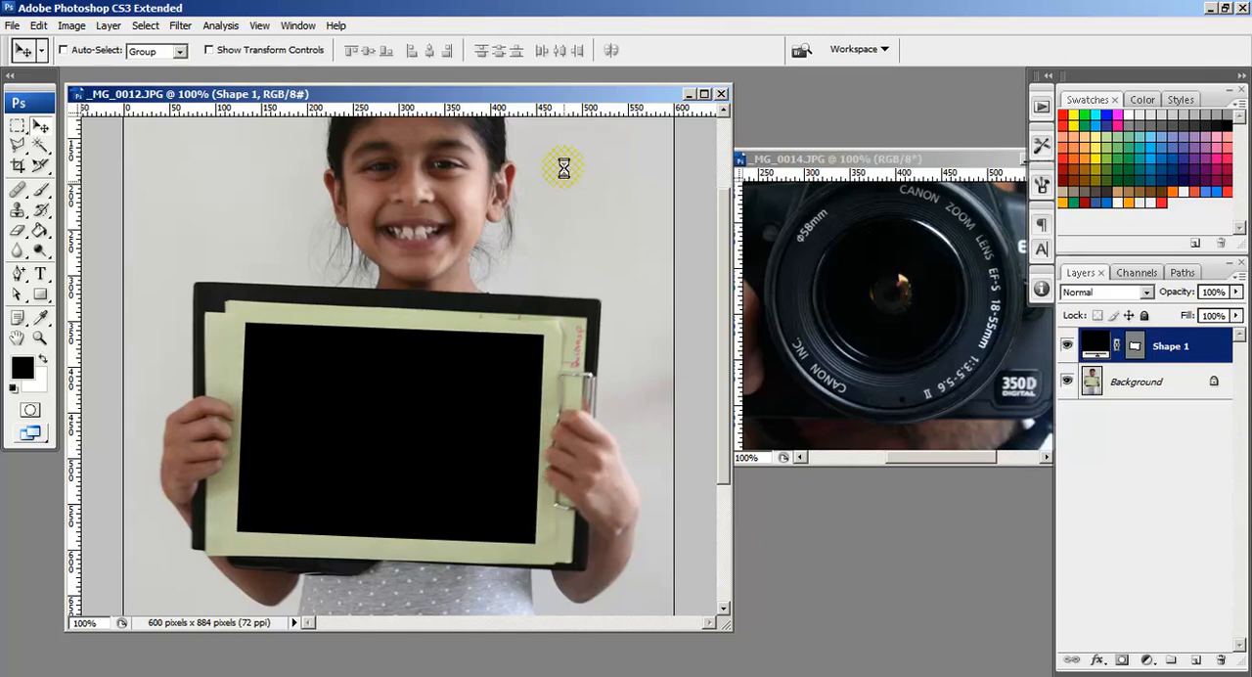
key("Left")
key("Left")
key("Left")
key("Left")
key("Left")
key("Left")
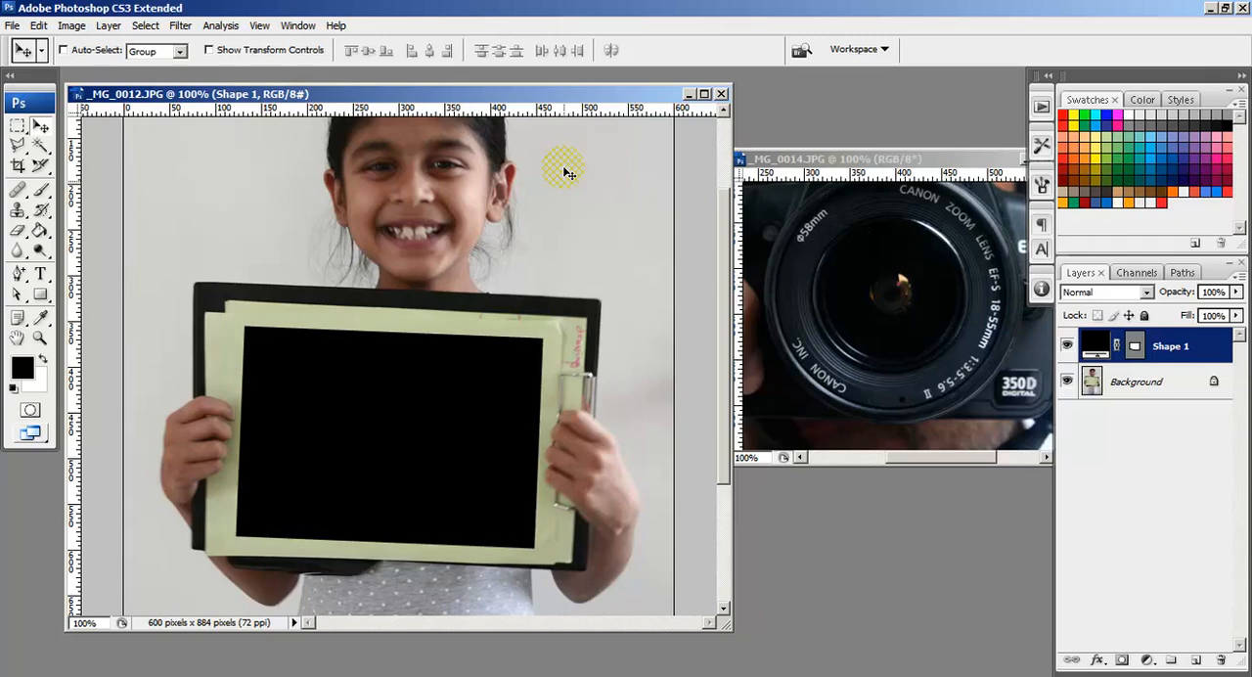
Step: Copy the resized camera photo into _MG_0012.JPG as a layer above Shape 1 and close _MG_0014.JPG without saving
left_click(878, 160)
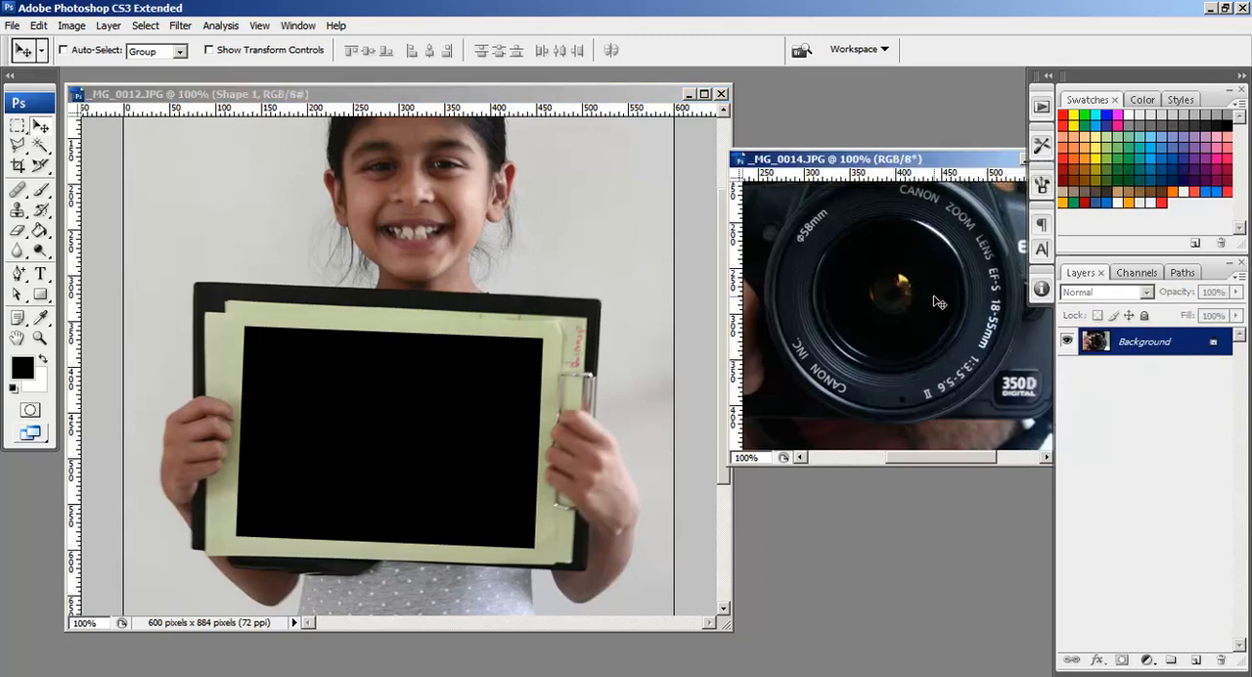
left_click_drag(947, 295, 656, 317)
left_click_drag(431, 358, 431, 358)
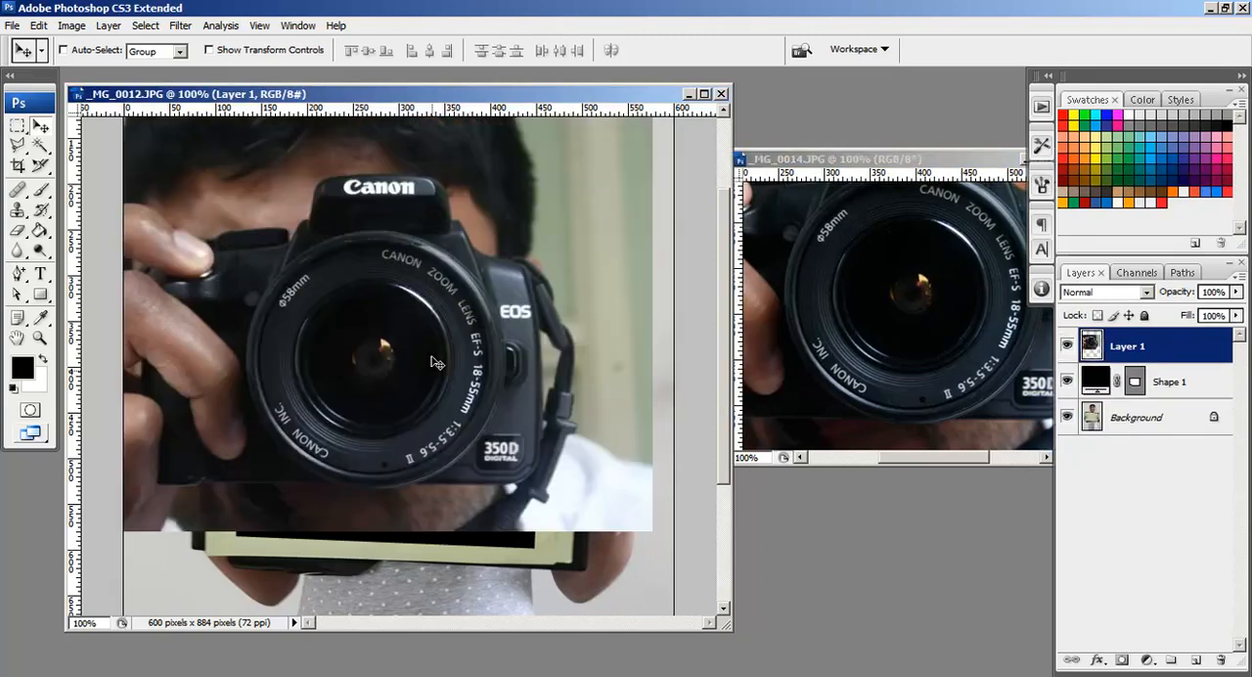
left_click_drag(990, 158, 869, 167)
left_click(940, 169)
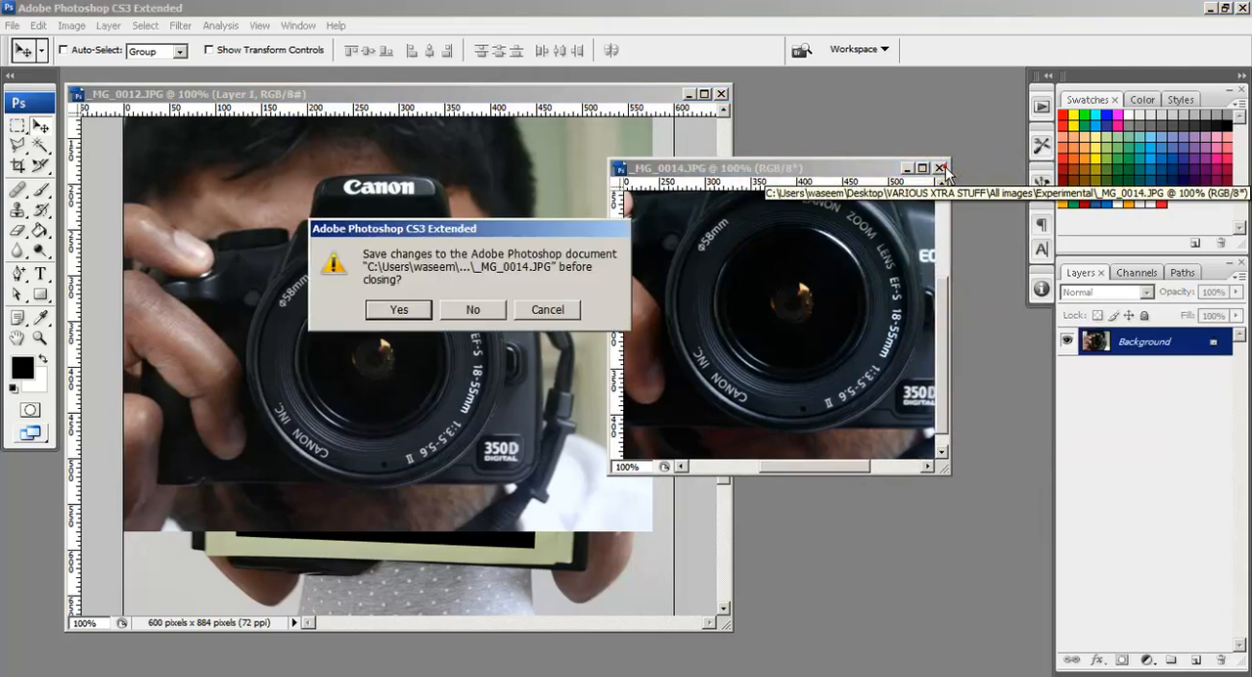
left_click(481, 310)
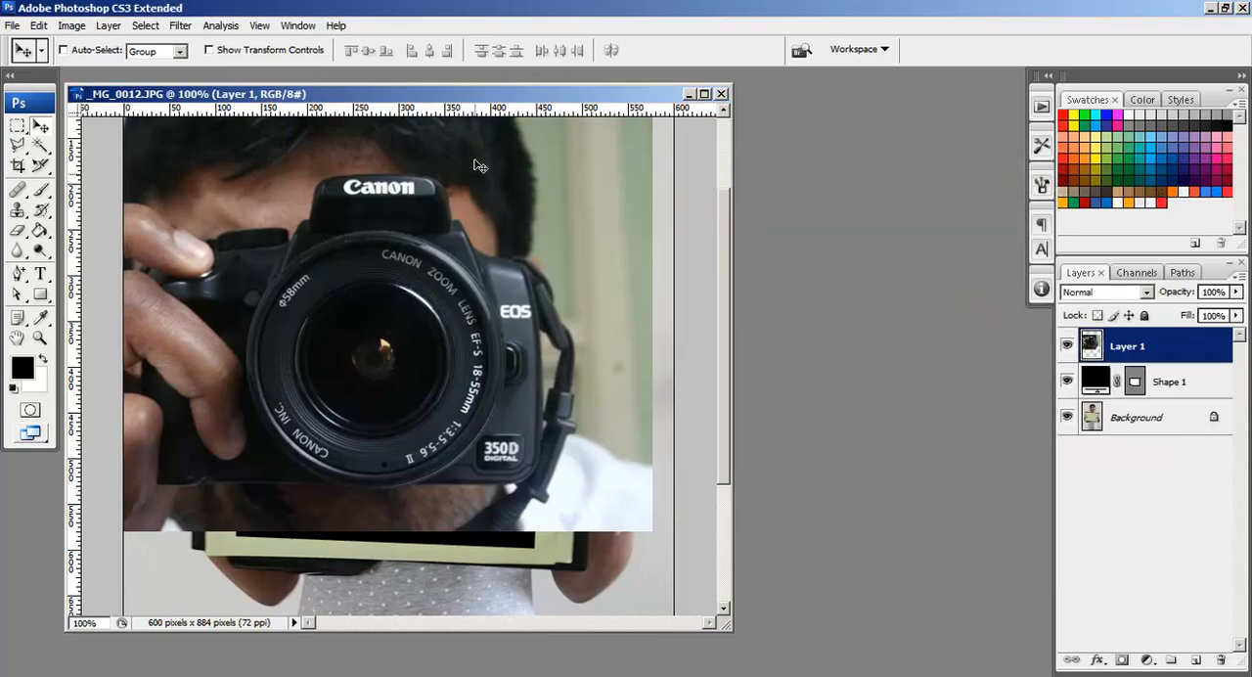
Step: Maximize the _MG_0012.JPG document and move the camera photo so it covers only the right part of the black rectangle
double_click(473, 95)
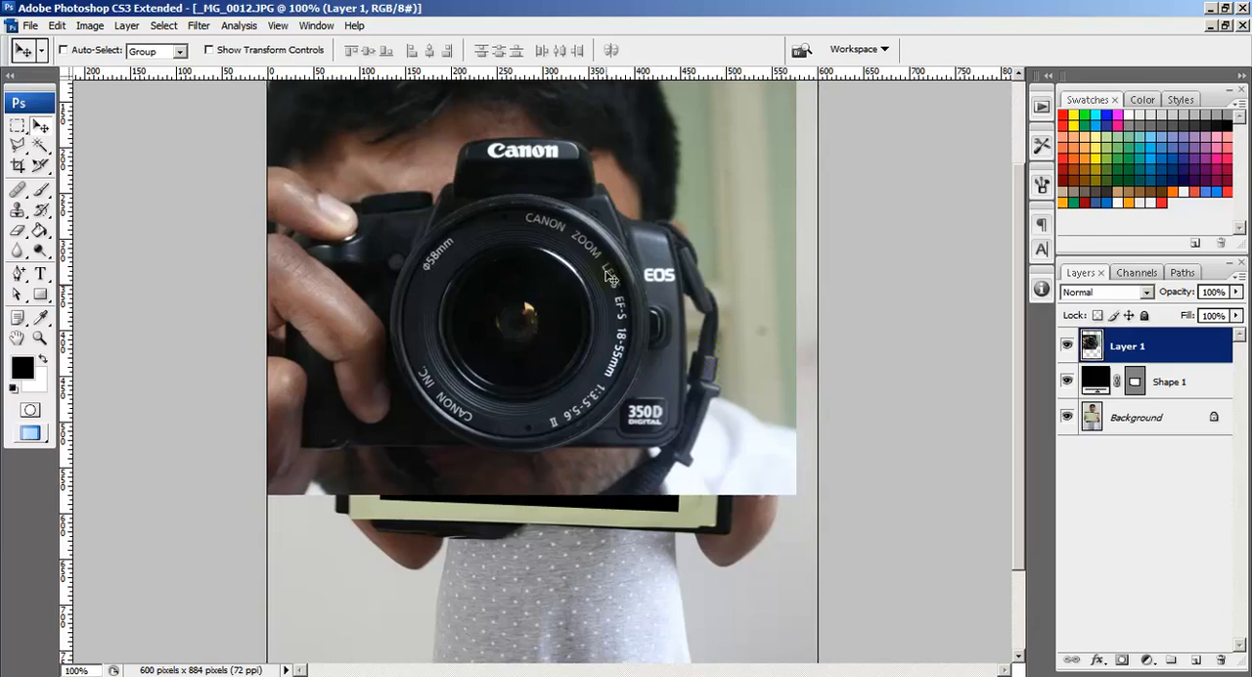
left_click_drag(569, 273, 681, 385)
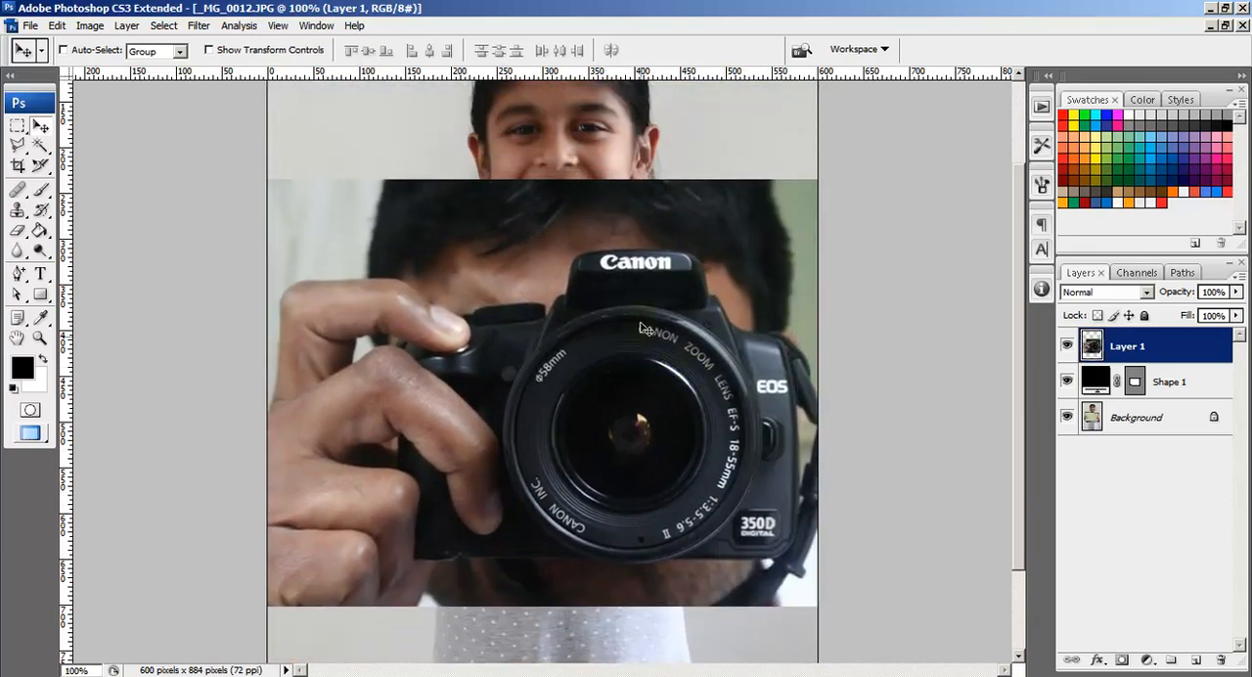
left_click_drag(629, 254, 574, 587)
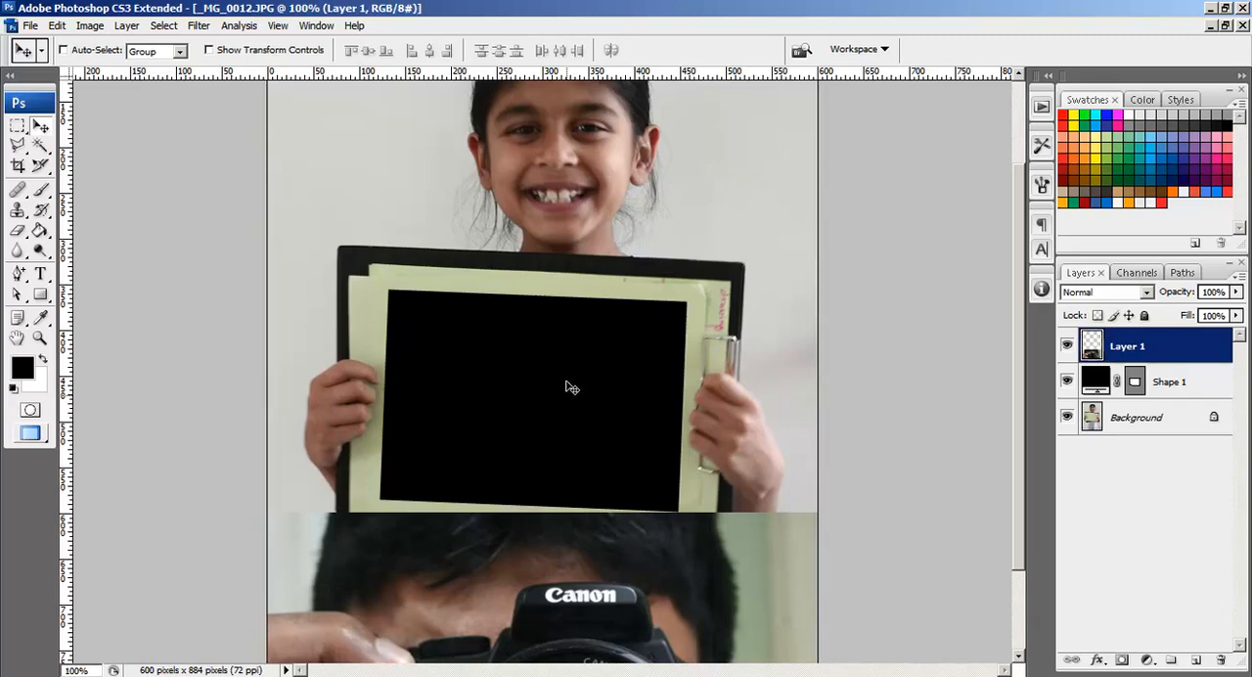
left_click_drag(611, 624, 716, 478)
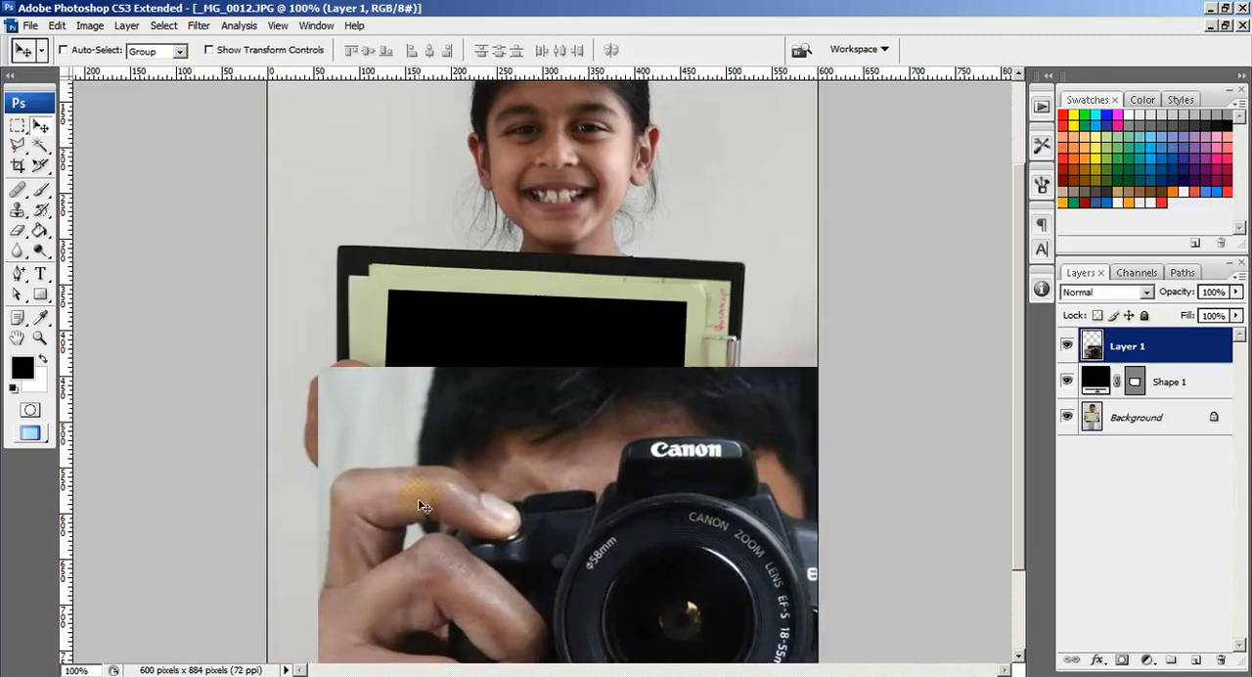
left_click_drag(443, 561, 581, 389)
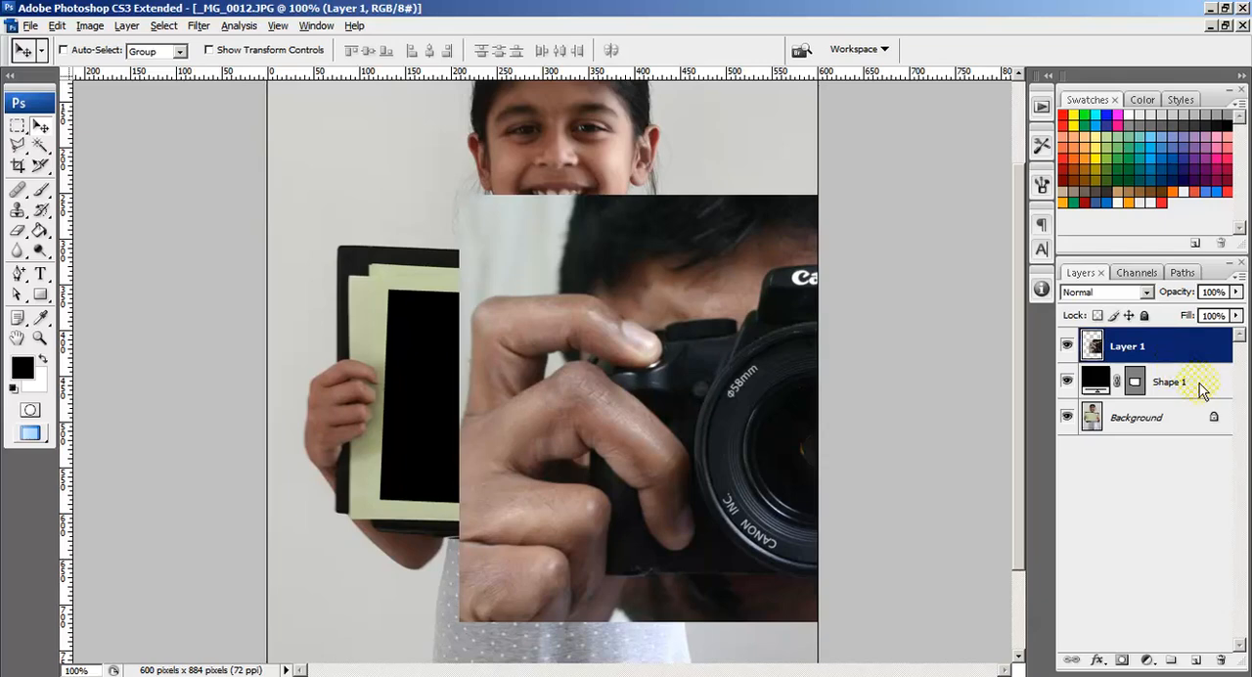
left_click(1198, 383)
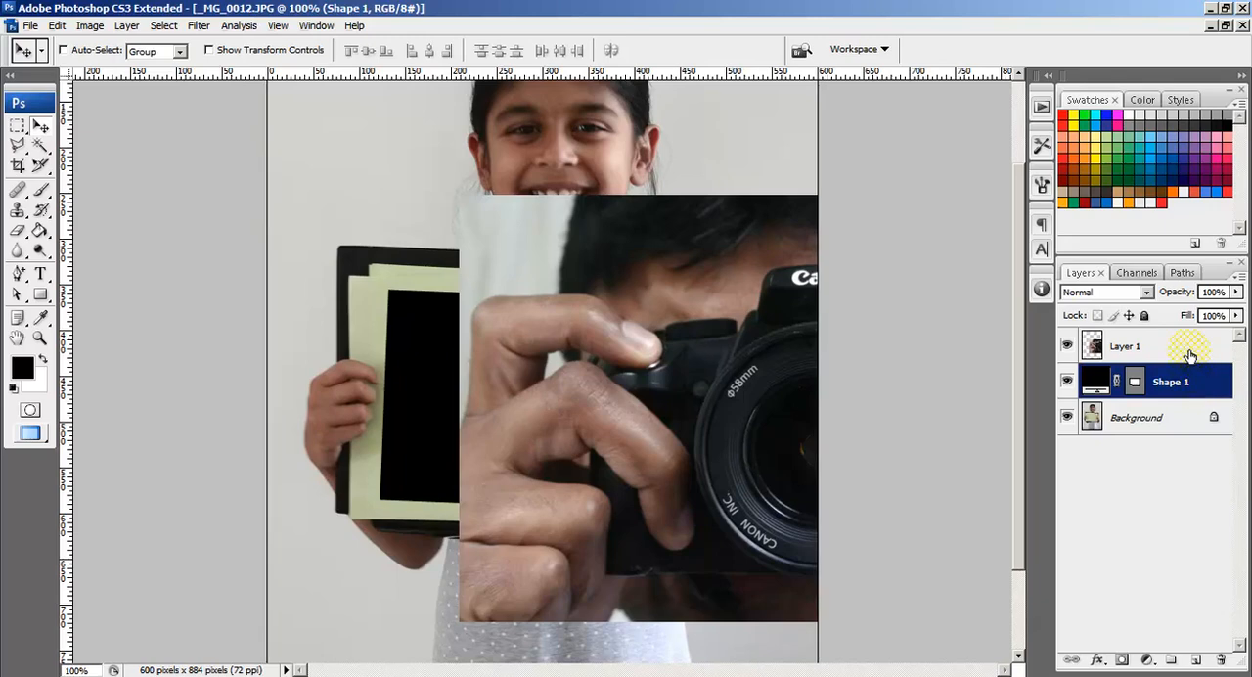
left_click(1190, 355)
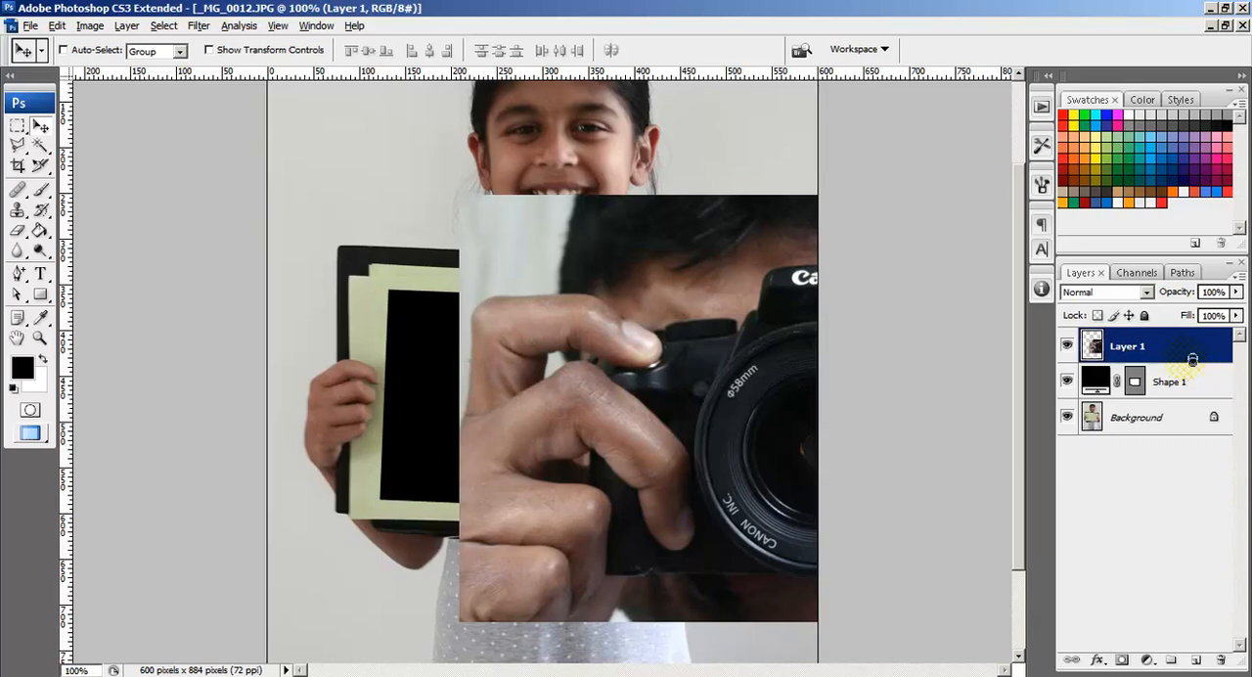
left_click(1241, 282)
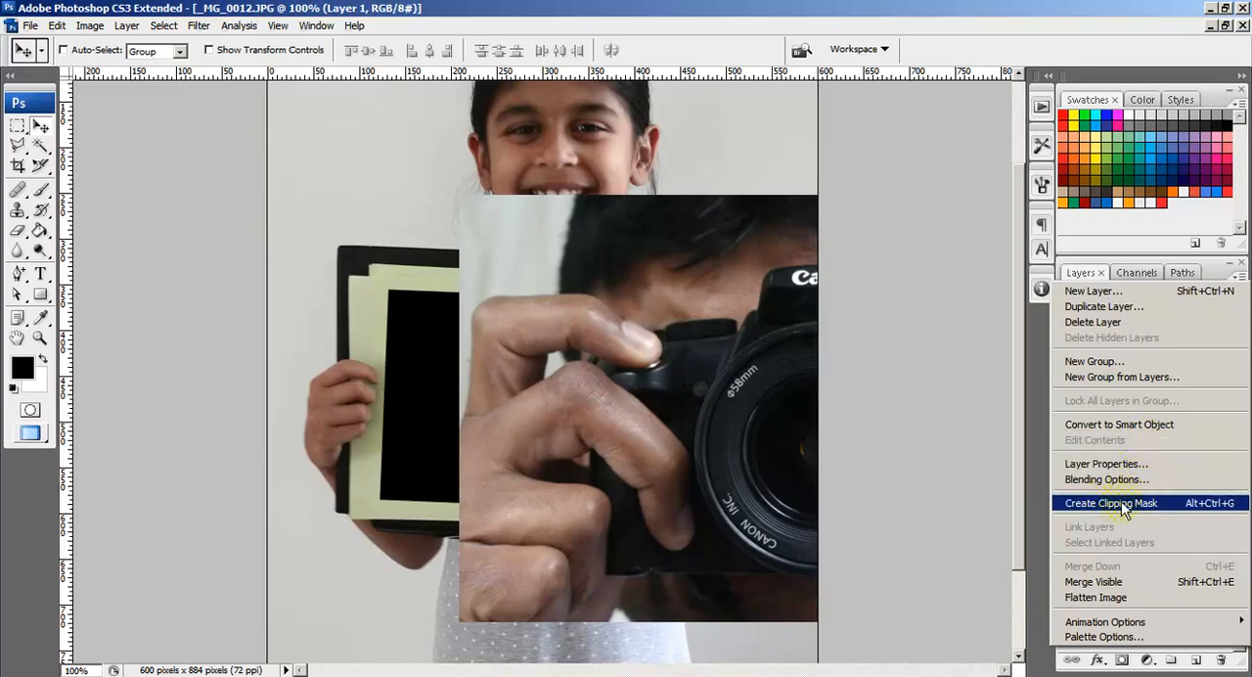
left_click(1088, 265)
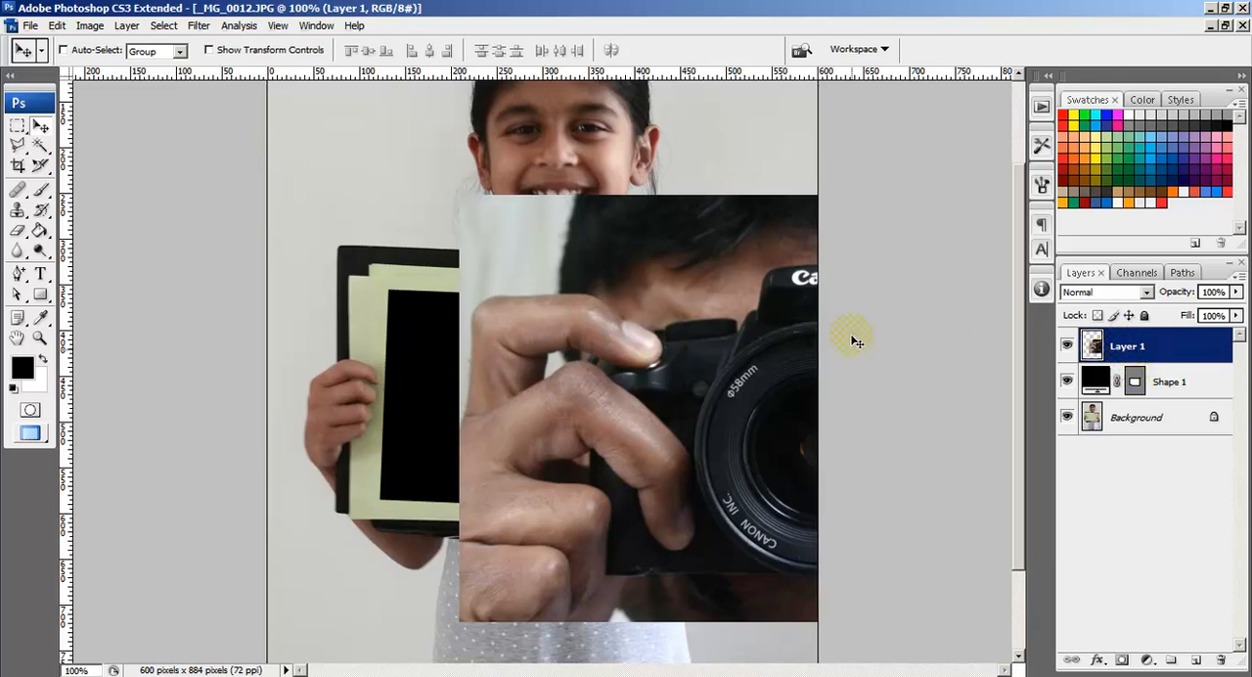
Step: Select Shape 1 and temporarily hide Layer 1 to view the black rectangle beneath the camera photo
left_click(1199, 385)
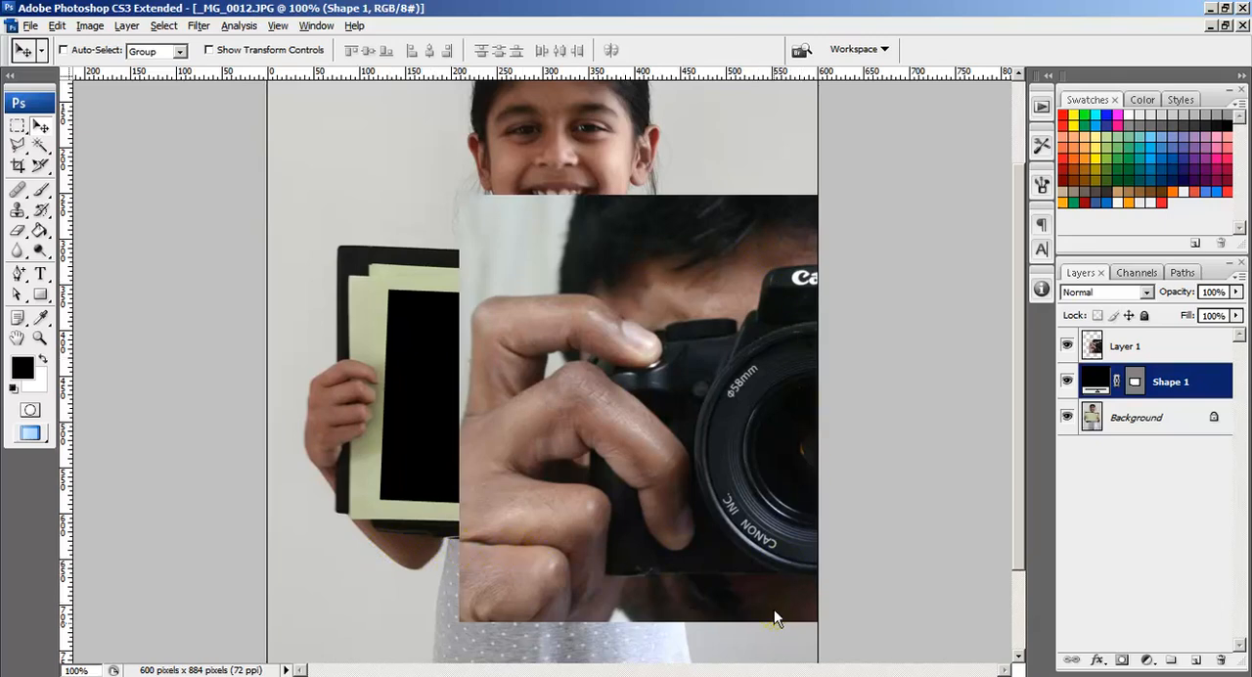
left_click(1066, 346)
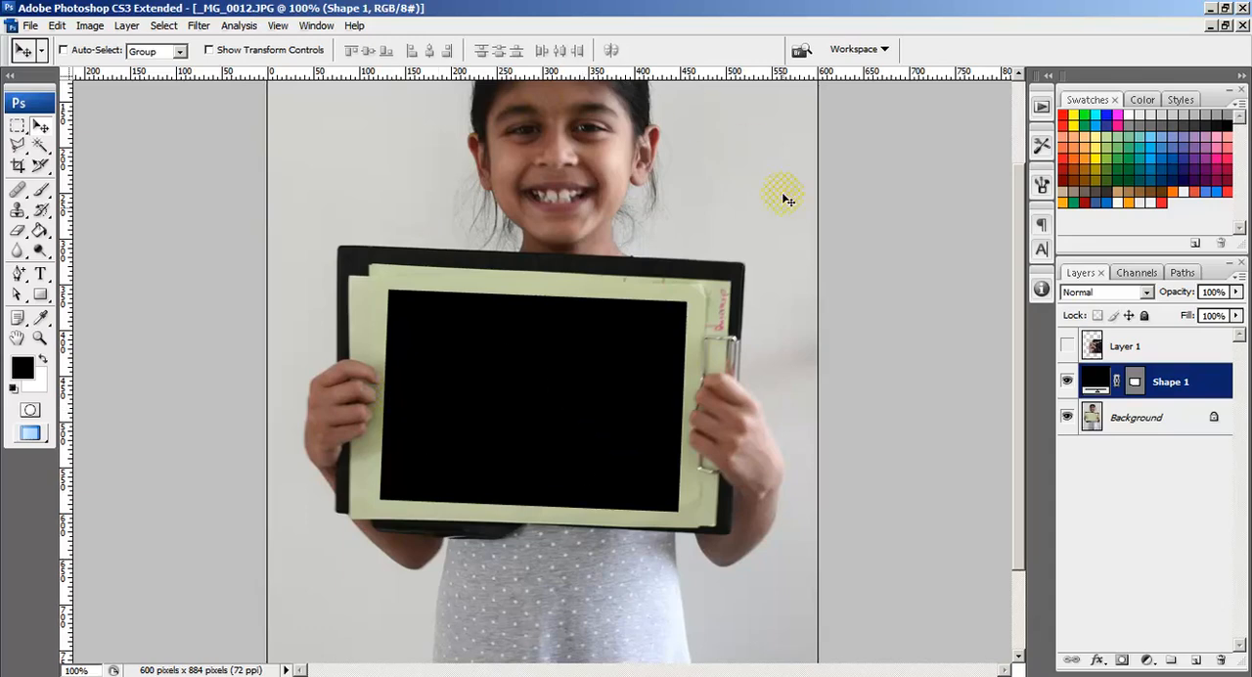
left_click(1066, 345)
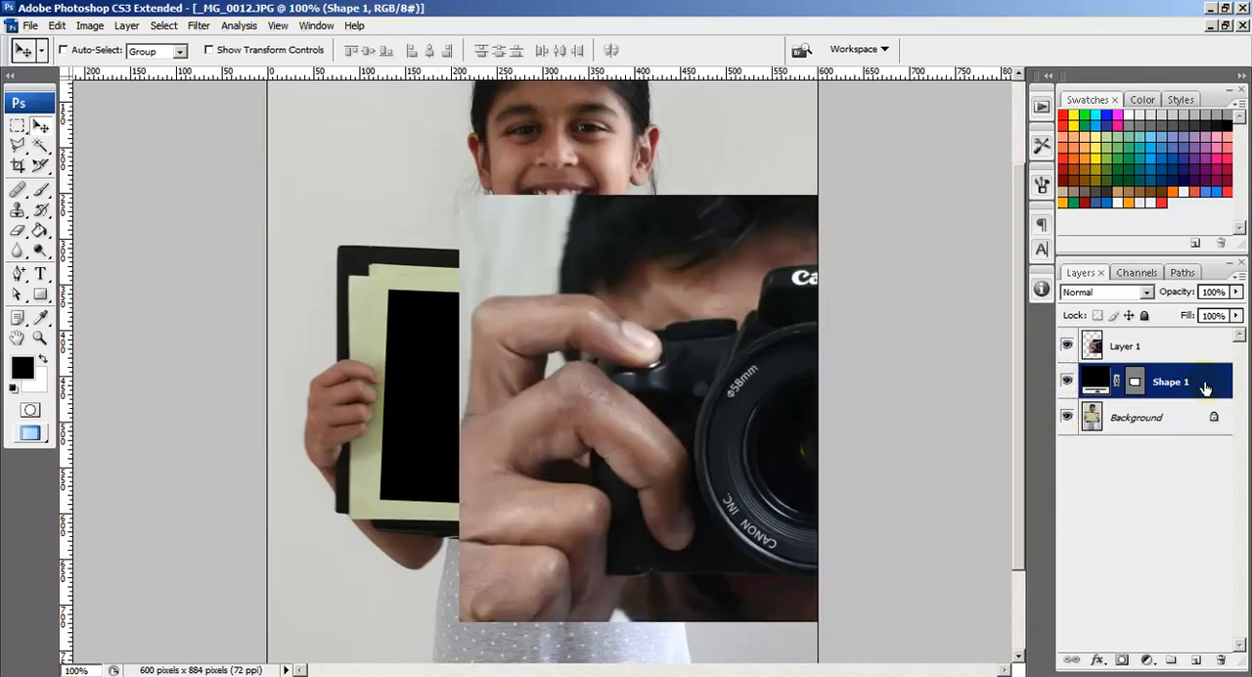
Step: Clip the camera photo on Layer 1 to Shape 1 with a clipping mask and select Layer 1
left_click_drag(1203, 387, 1207, 364)
left_click(1207, 364, "alt")
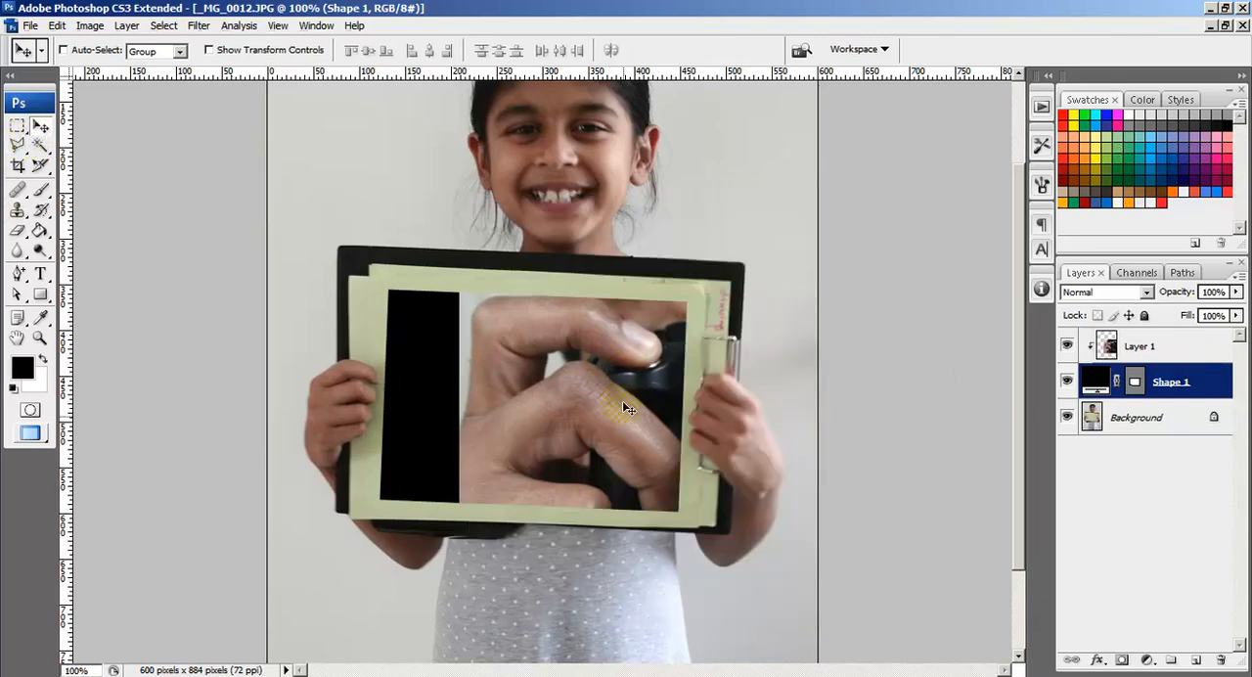
left_click(1162, 345)
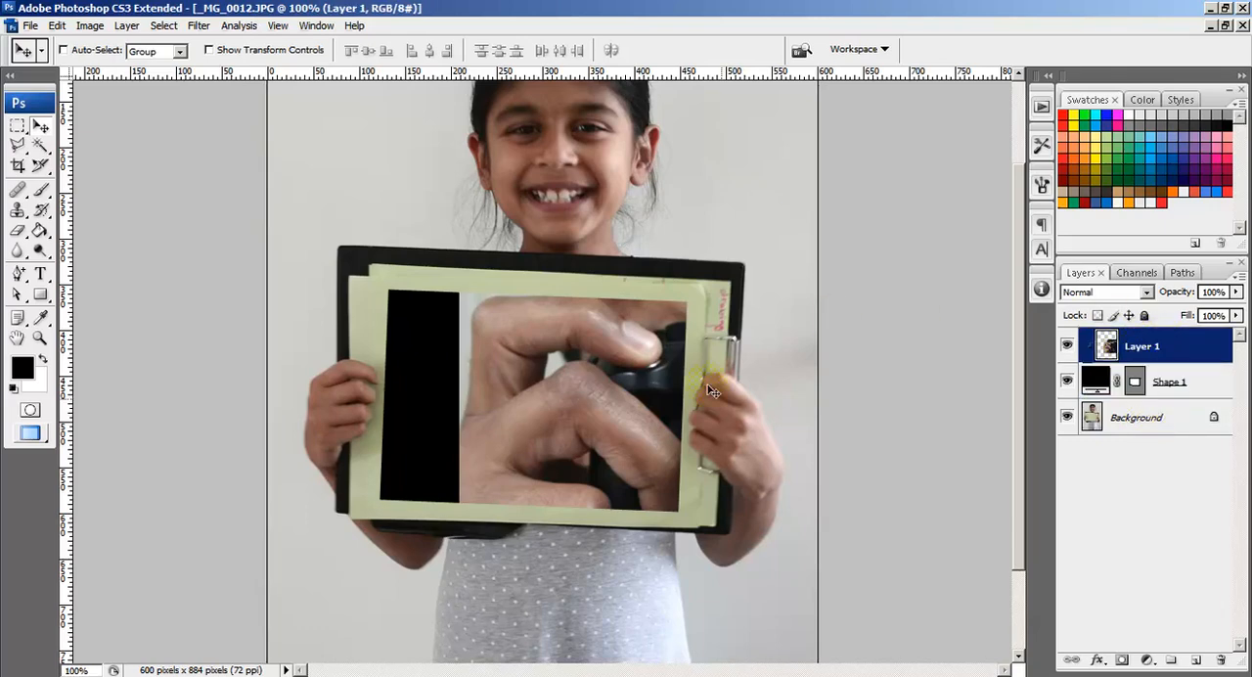
Step: Rename Layer 1 to Photo and Shape 1 to Black Shape
double_click(1138, 346)
type("Photo")
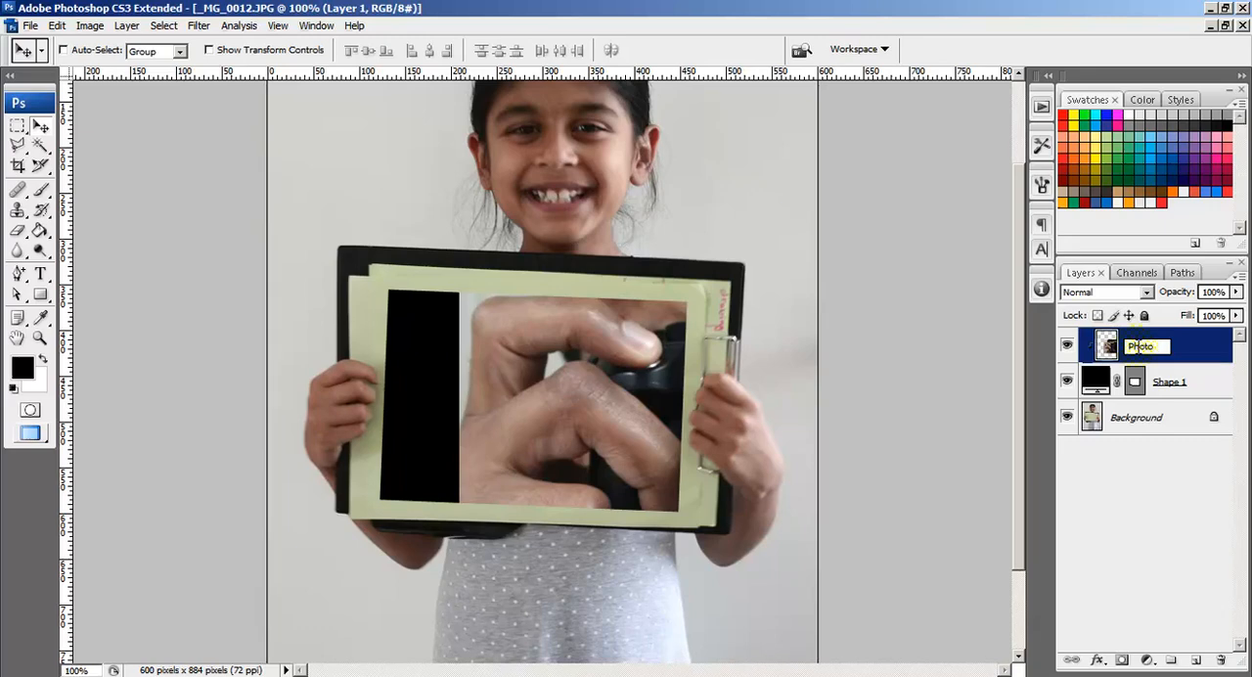
key("Return")
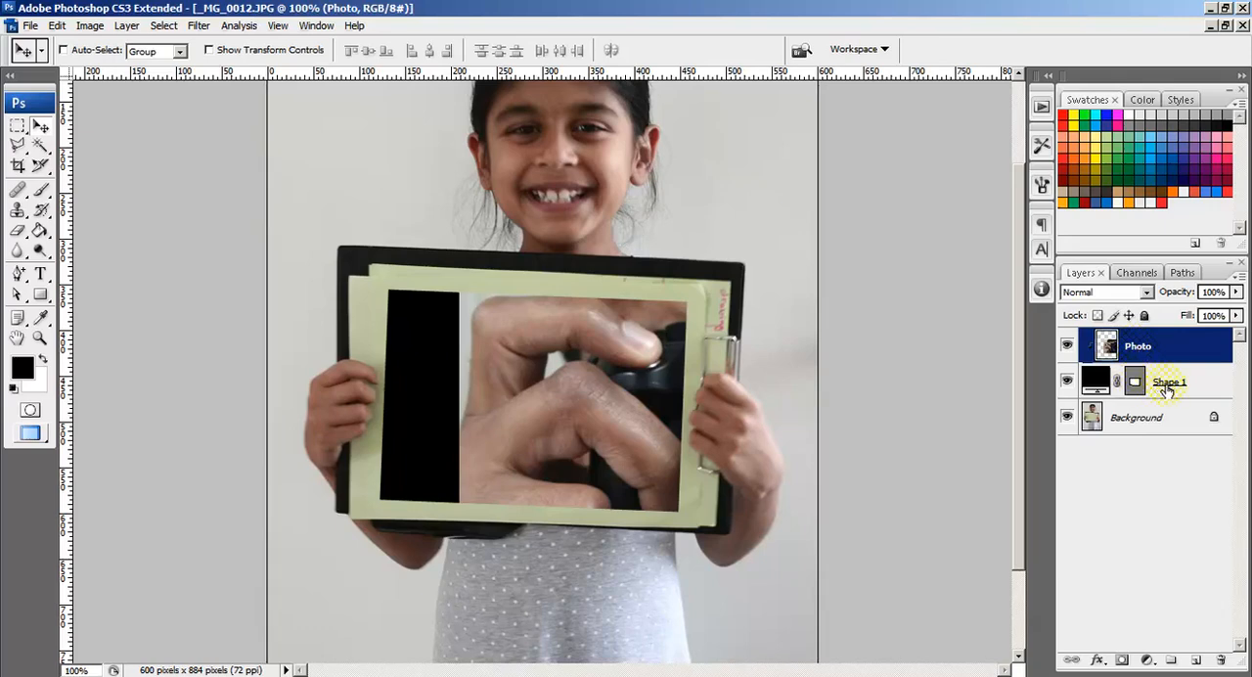
double_click(1168, 384)
left_click(1156, 383)
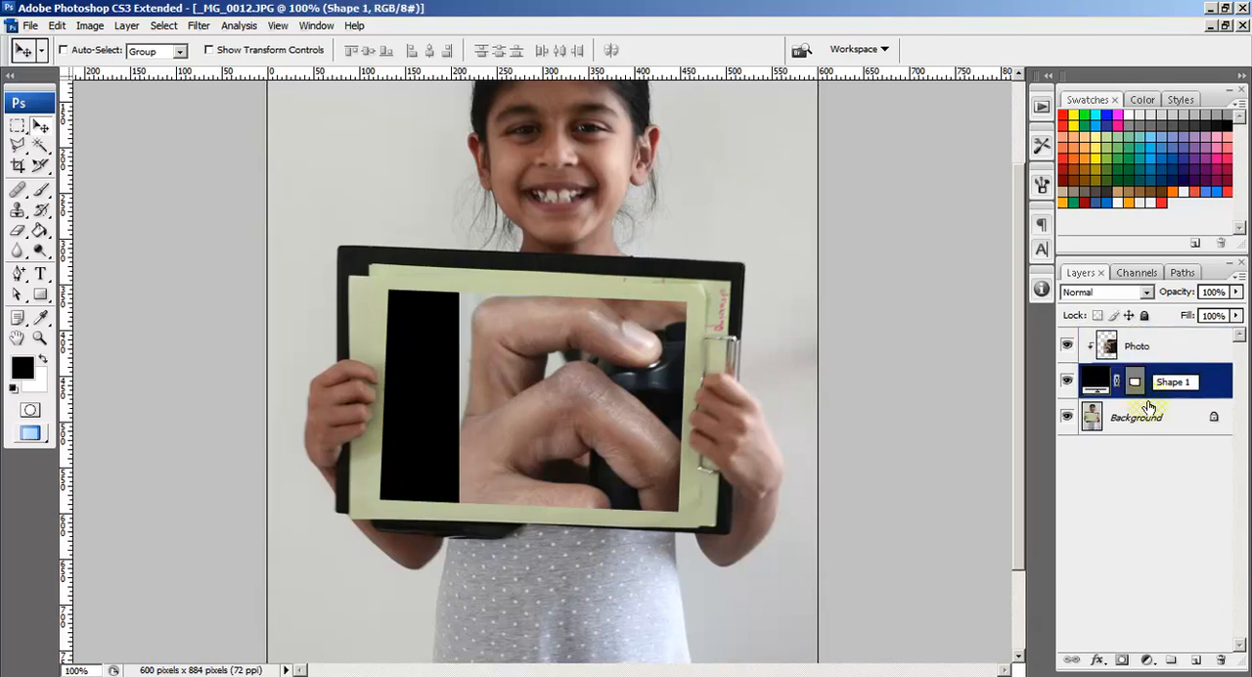
type("Black")
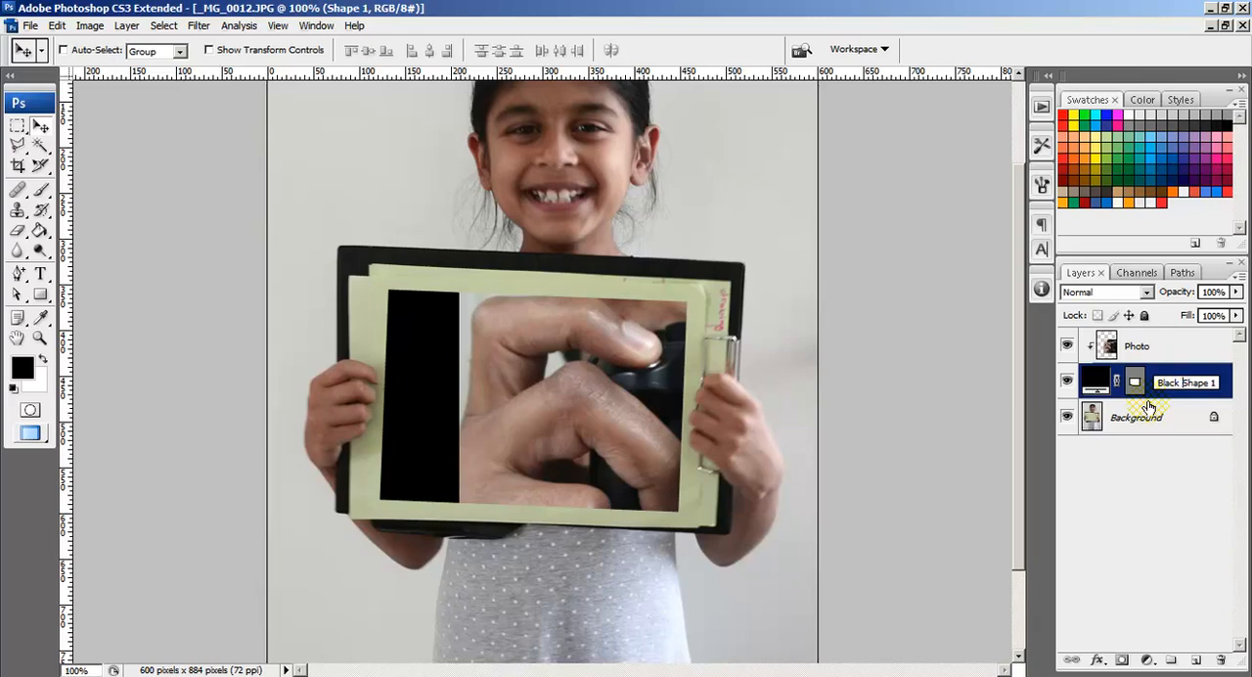
key("Return")
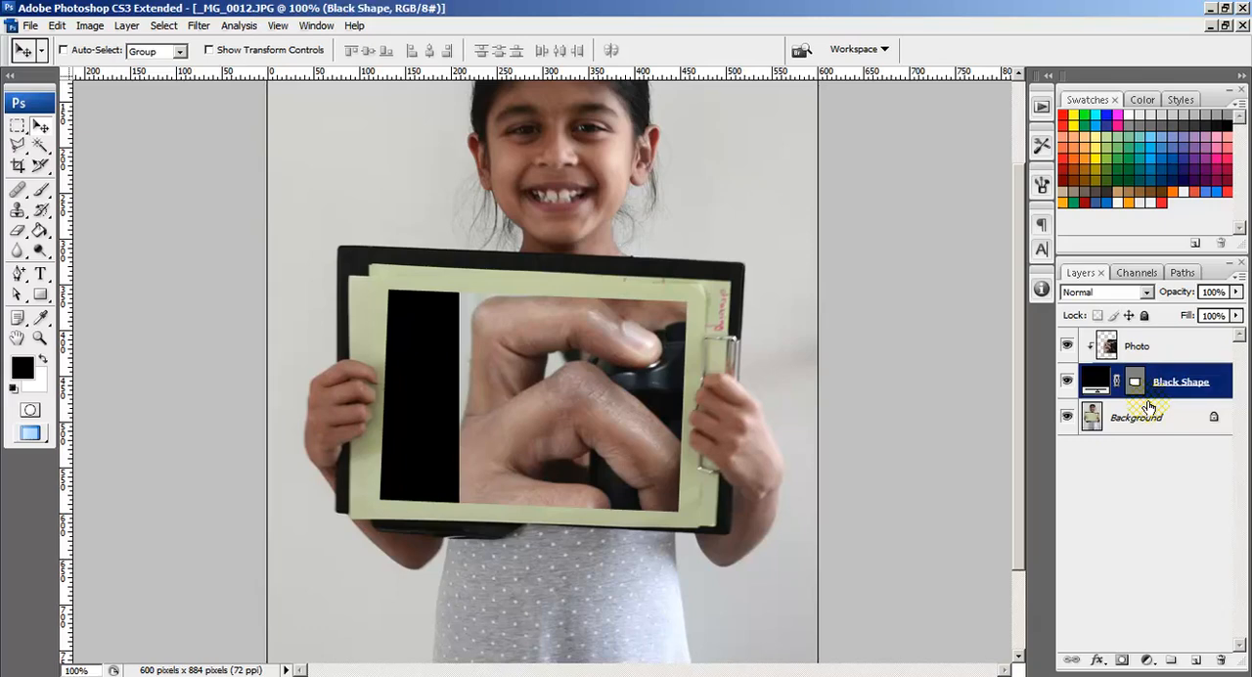
Step: Move the Photo layer within the clipping shape until it covers the whole black rectangle and the camera lens is roughly centred
left_click(1162, 349)
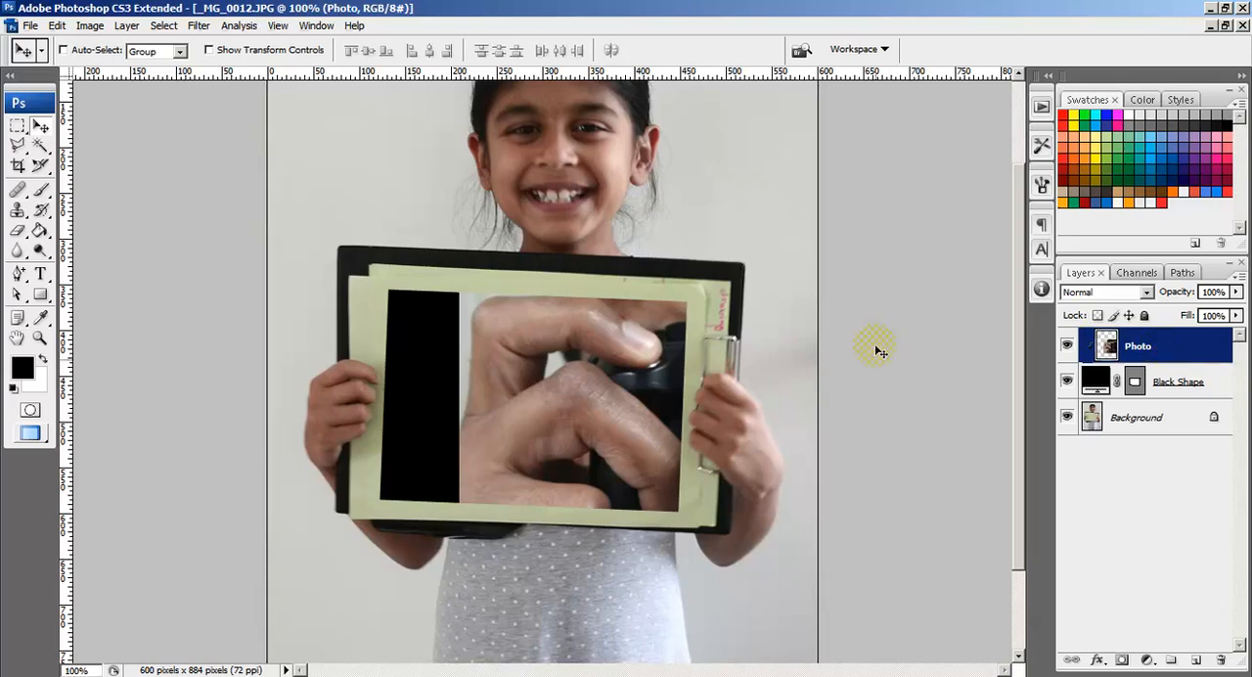
left_click_drag(613, 390, 480, 419)
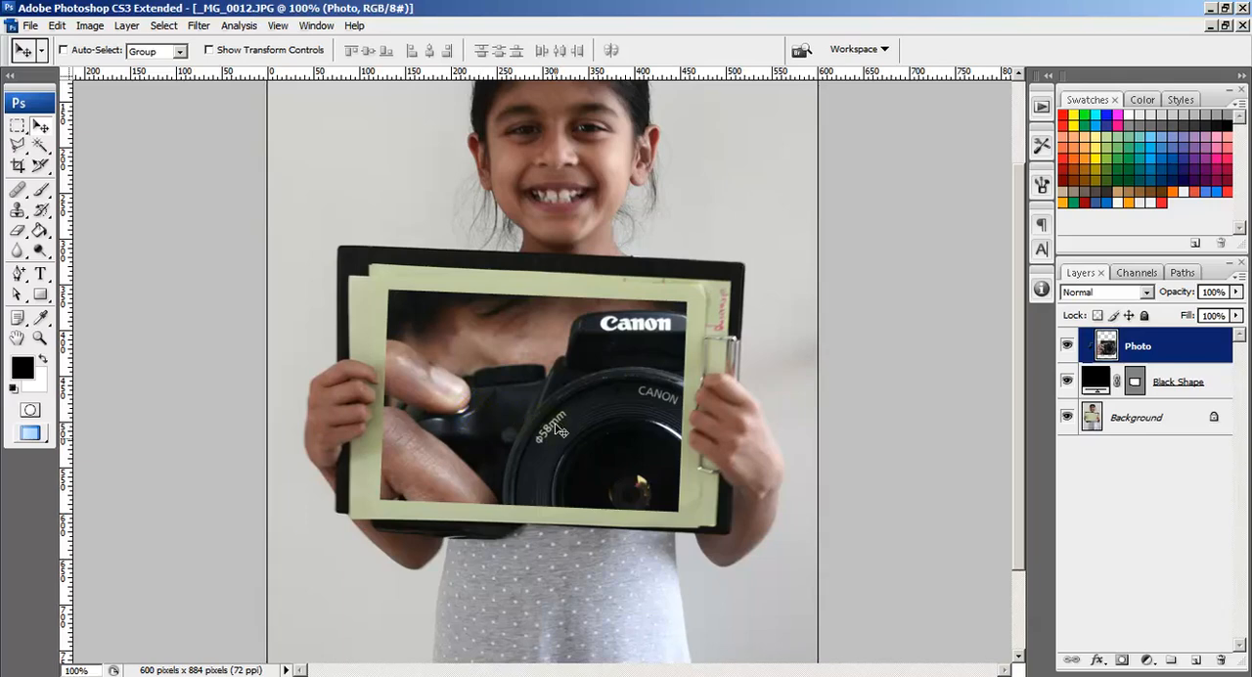
left_click_drag(603, 446, 499, 376)
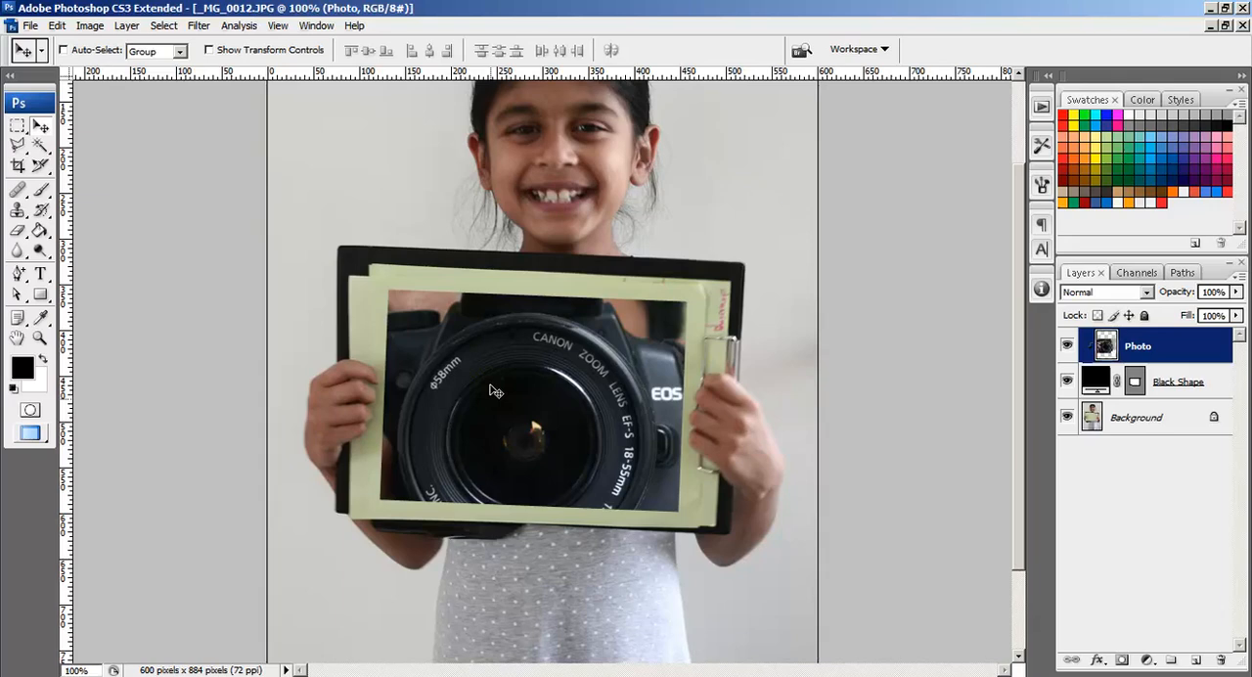
left_click_drag(494, 391, 498, 340)
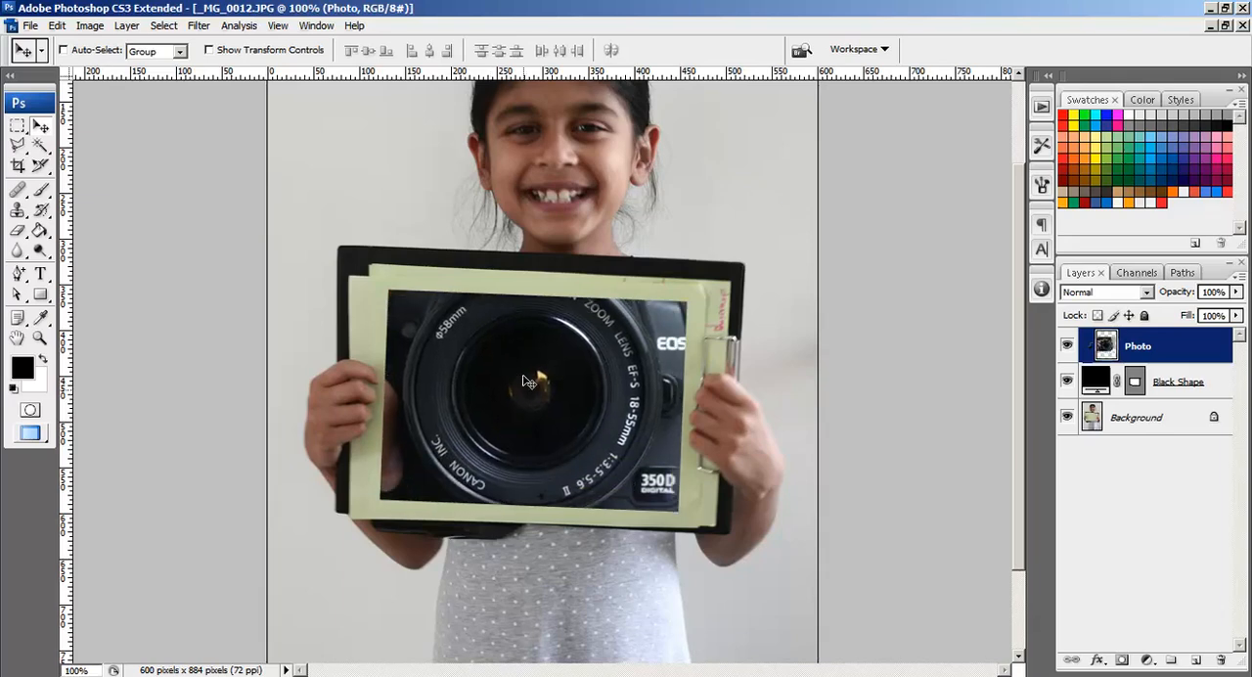
Step: Scale the Photo layer proportionally to 67.4% with Free Transform and apply the transformation
left_click(19, 127)
right_click(470, 338)
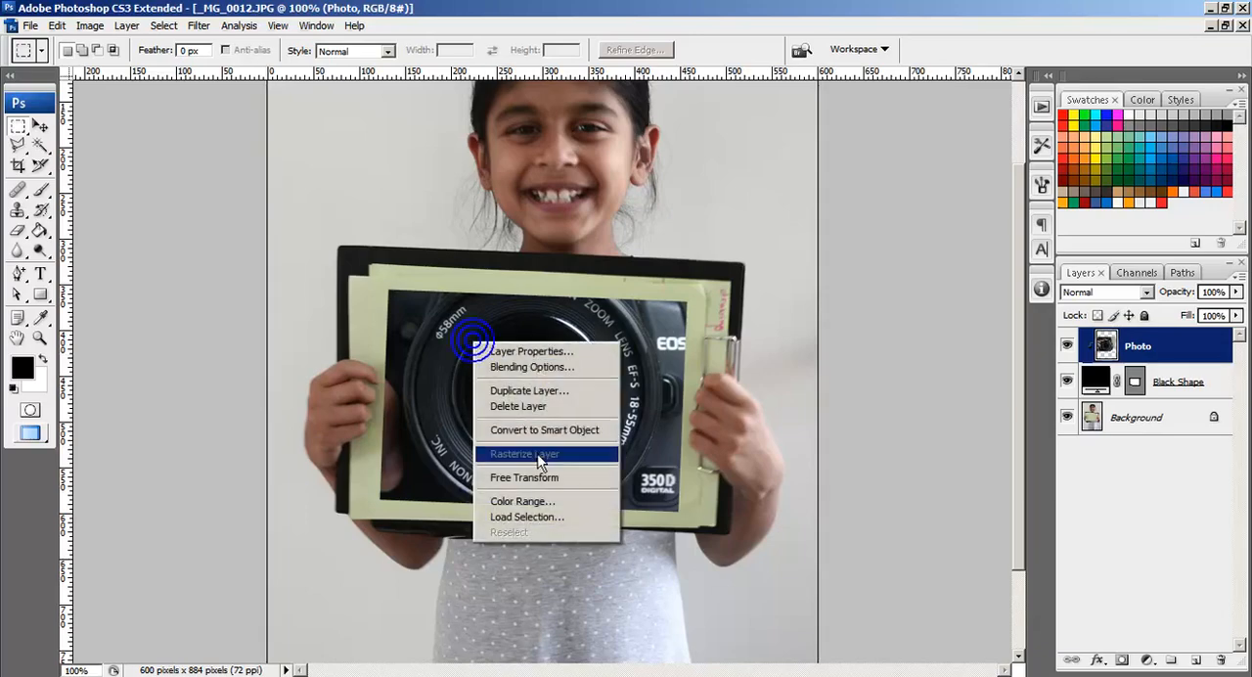
left_click(549, 476)
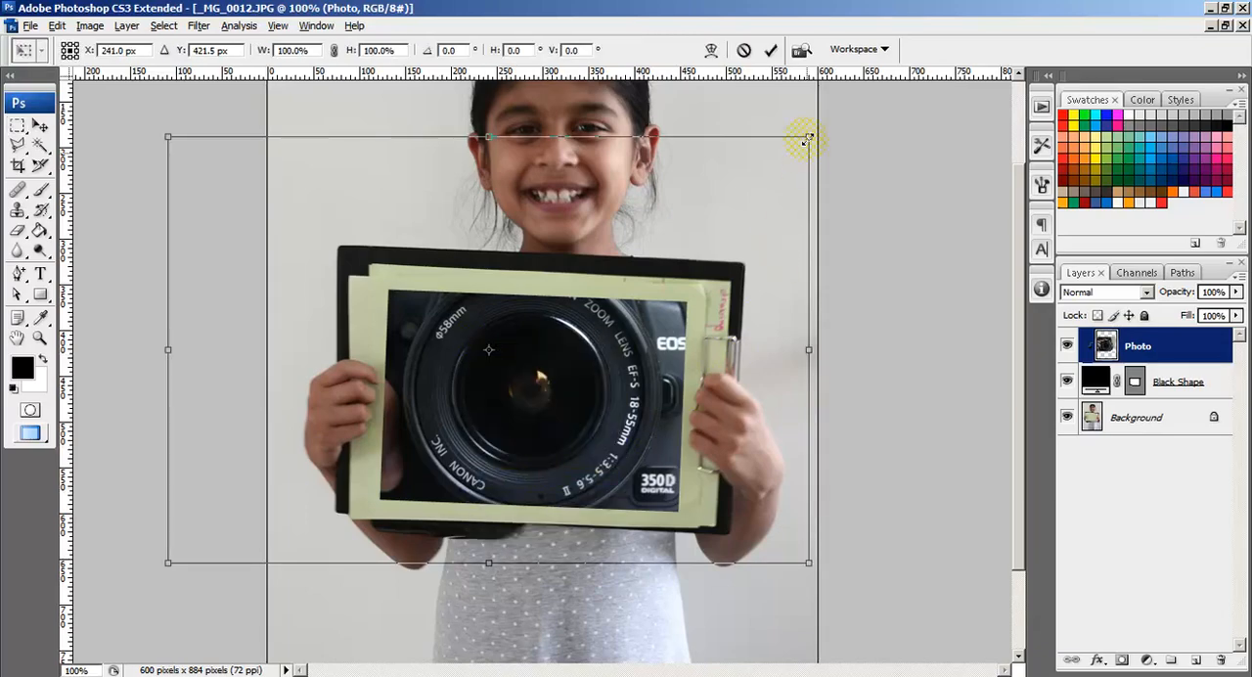
left_click_drag(808, 138, 701, 220)
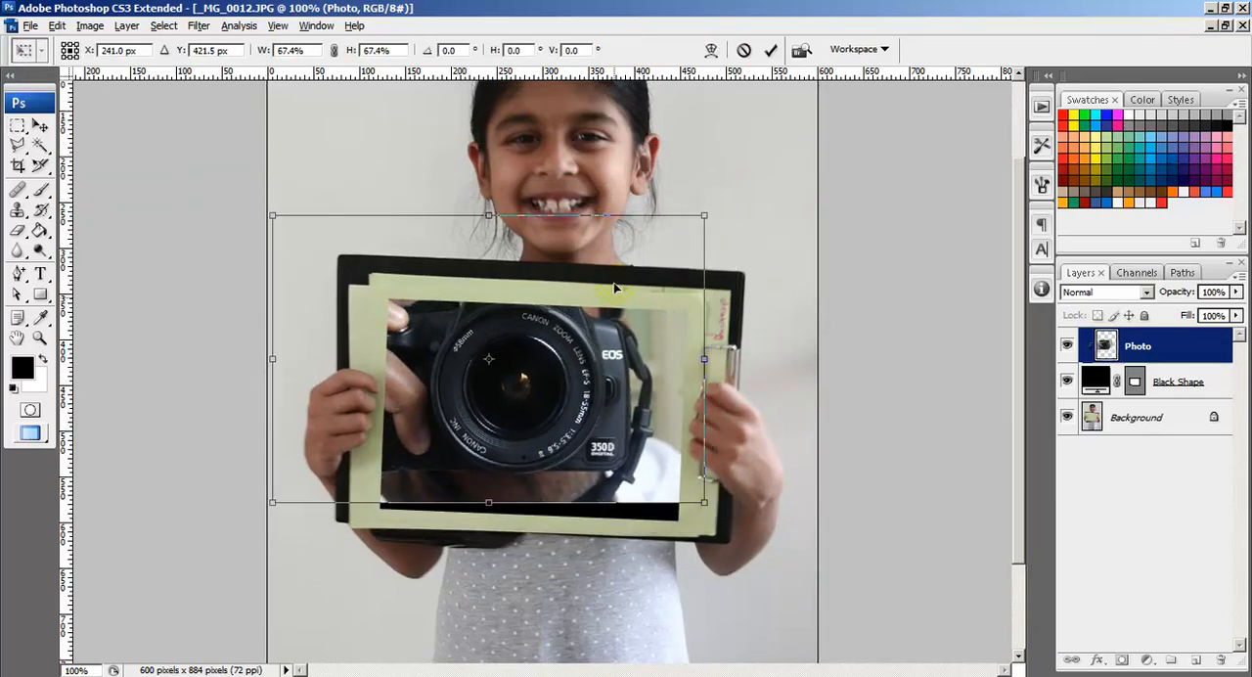
double_click(560, 369)
Step: Reposition the scaled camera photo so the Canon logo and the whole lens sit inside the clipping shape
left_click(40, 127)
left_click_drag(476, 320, 500, 378)
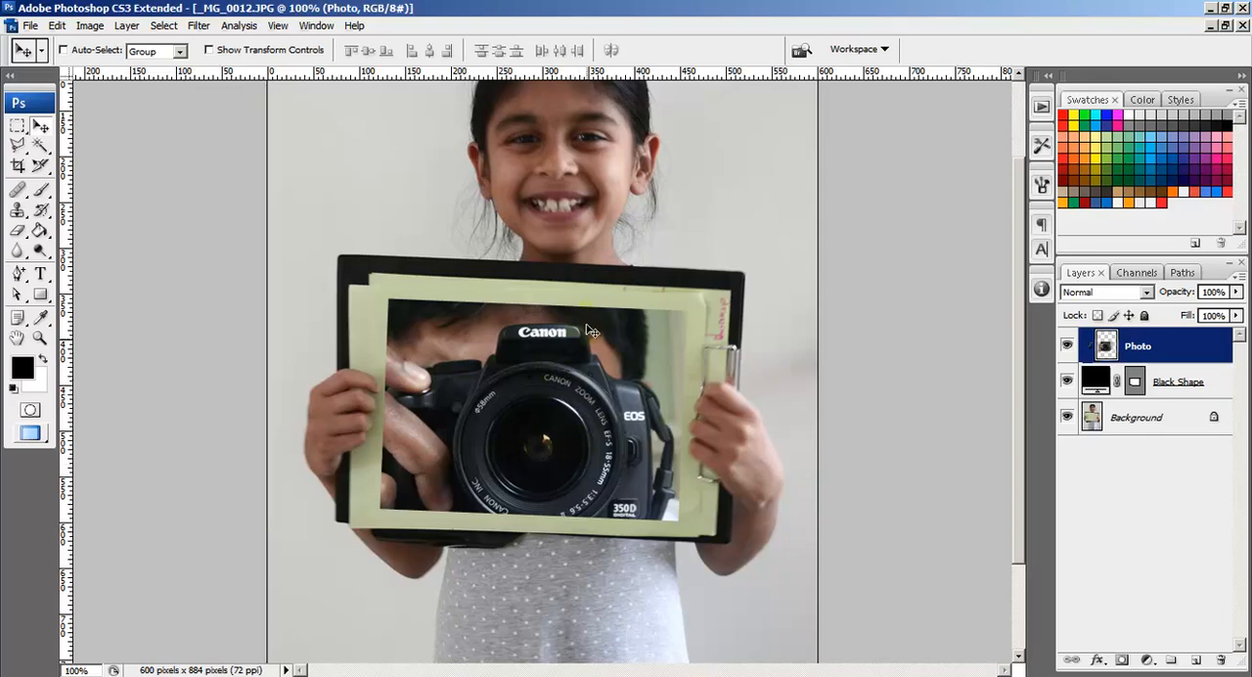
left_click_drag(440, 452, 520, 401)
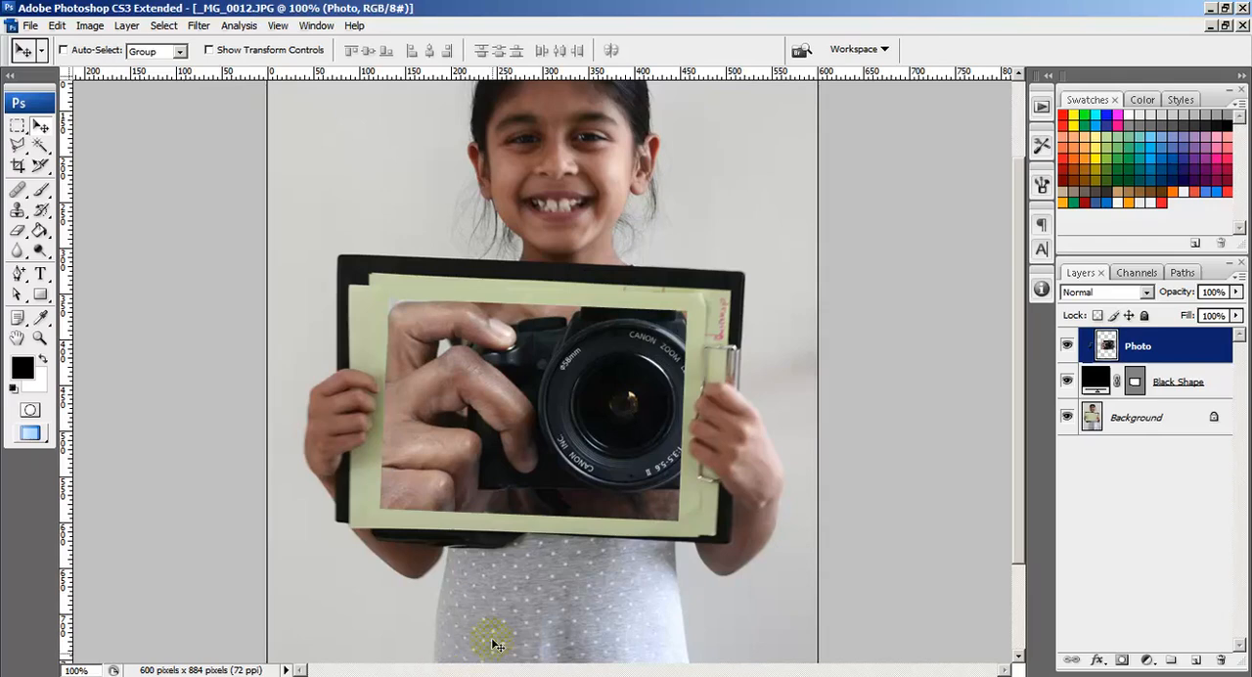
left_click_drag(663, 350, 581, 389)
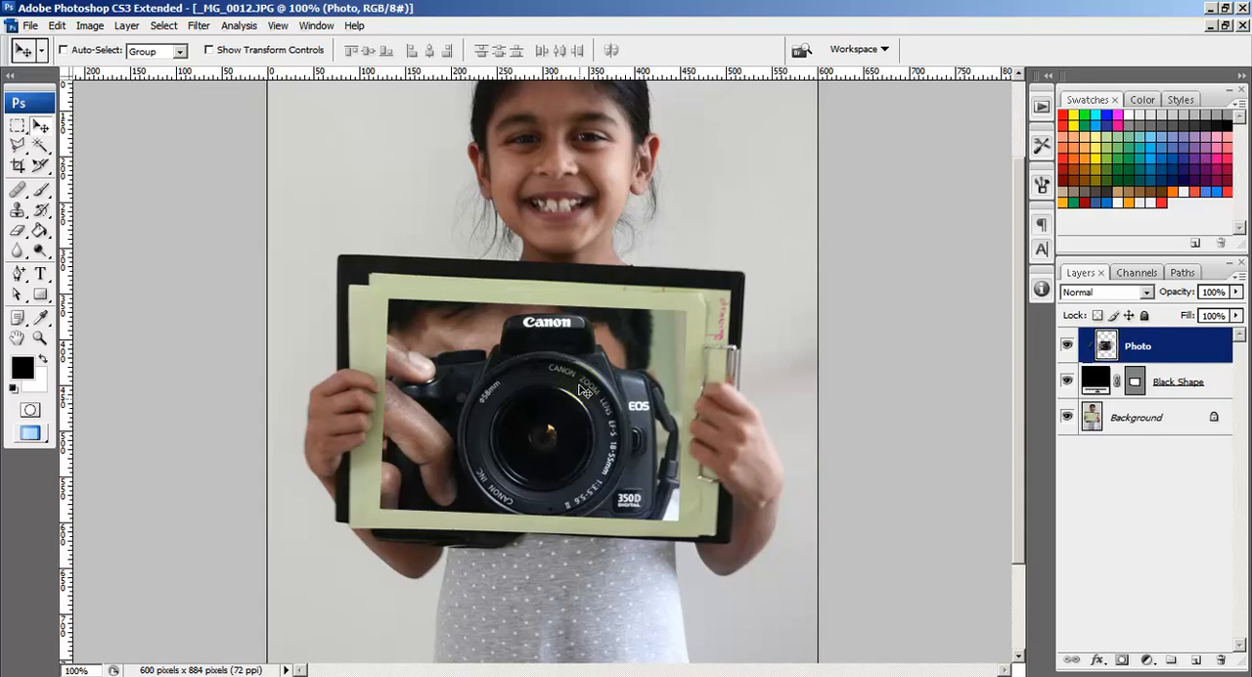
Step: Close _MG_0012.JPG without saving and open the in-garden (2) image from the Experimental folder
left_click(1239, 25)
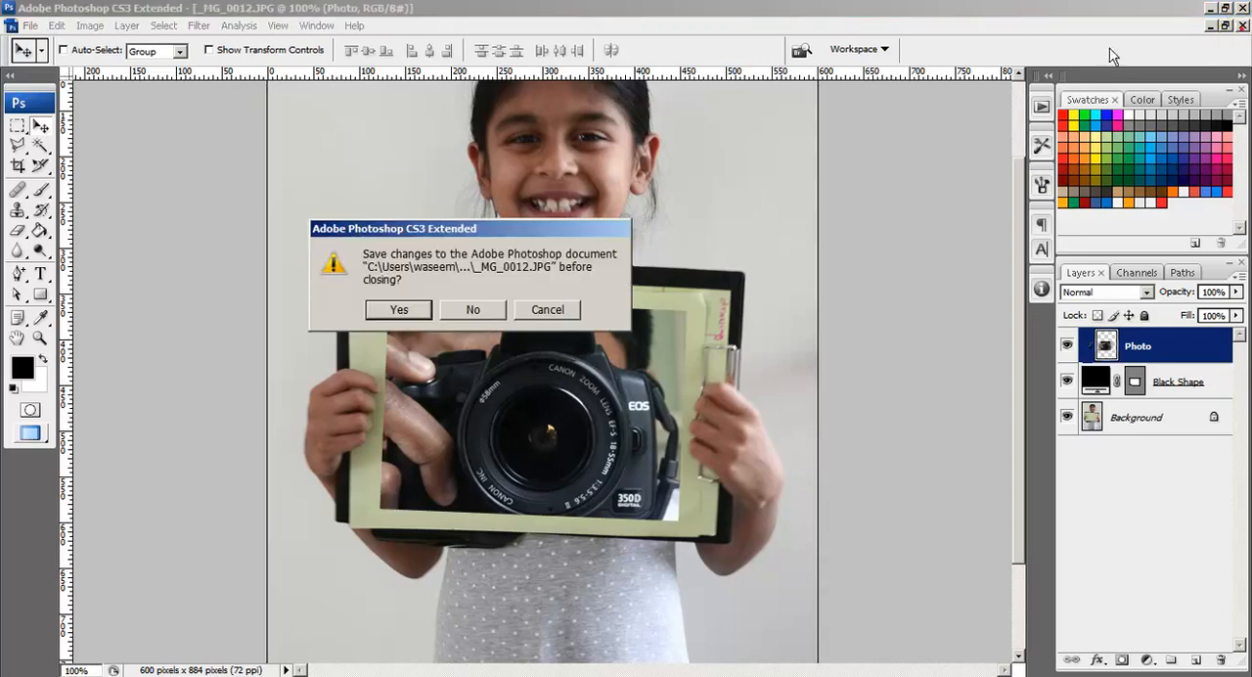
left_click(465, 307)
double_click(679, 362)
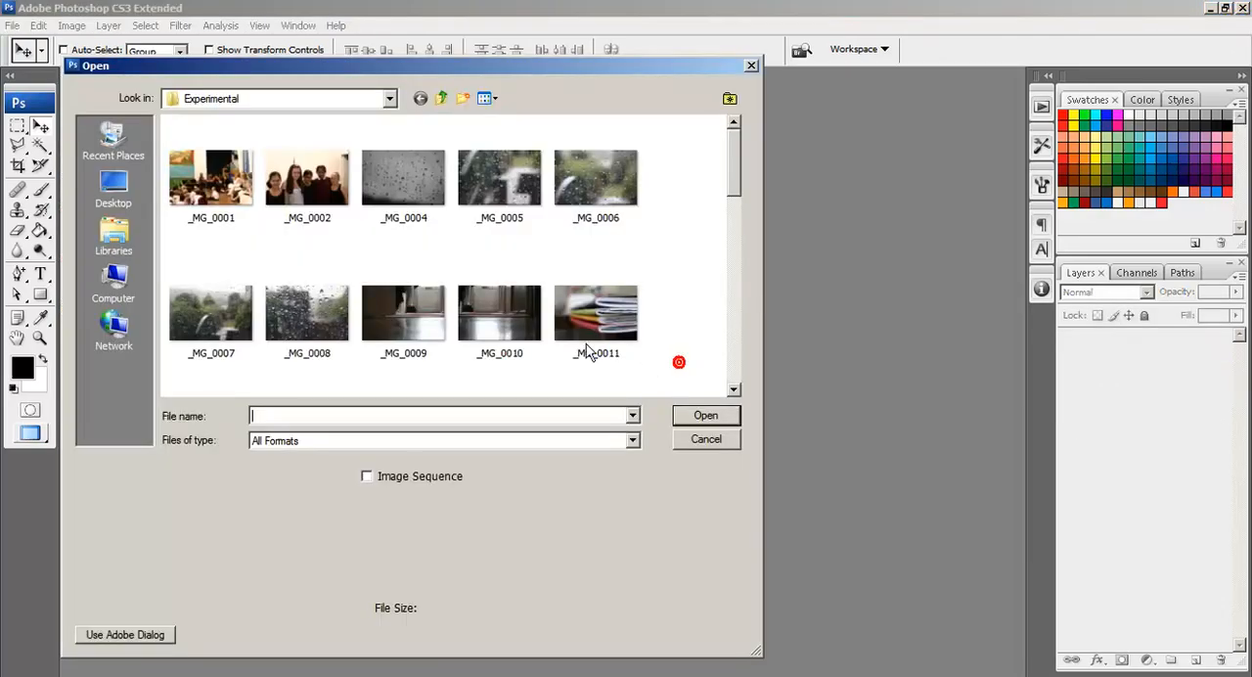
left_click_drag(737, 182, 738, 245)
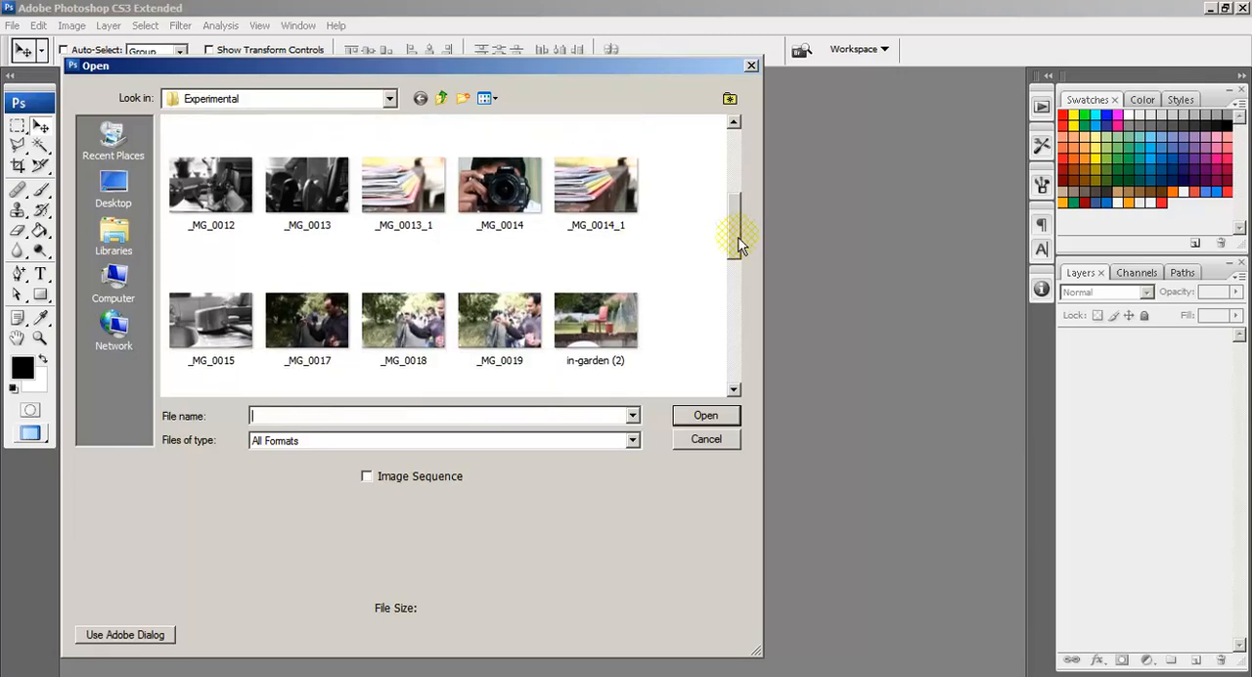
double_click(595, 320)
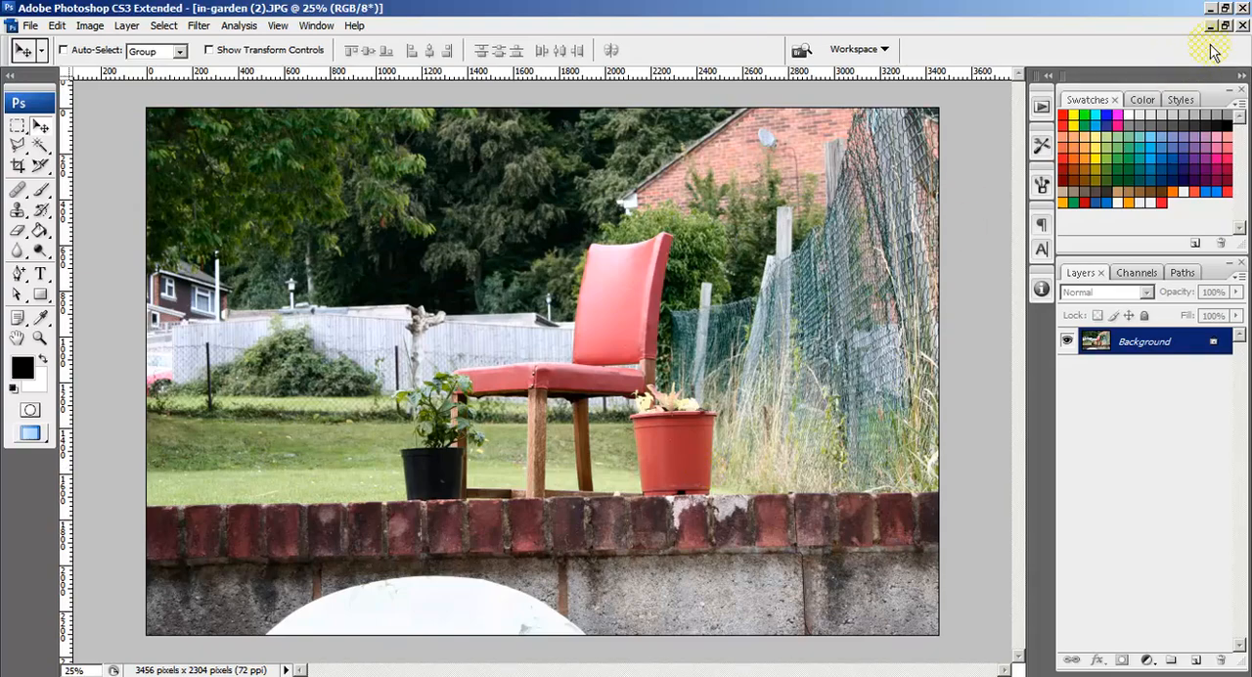
Step: Draw a black rectangle shape over the black plant pot and the lawn left of the red chair, ending just below the wall's upper edge
double_click(40, 337)
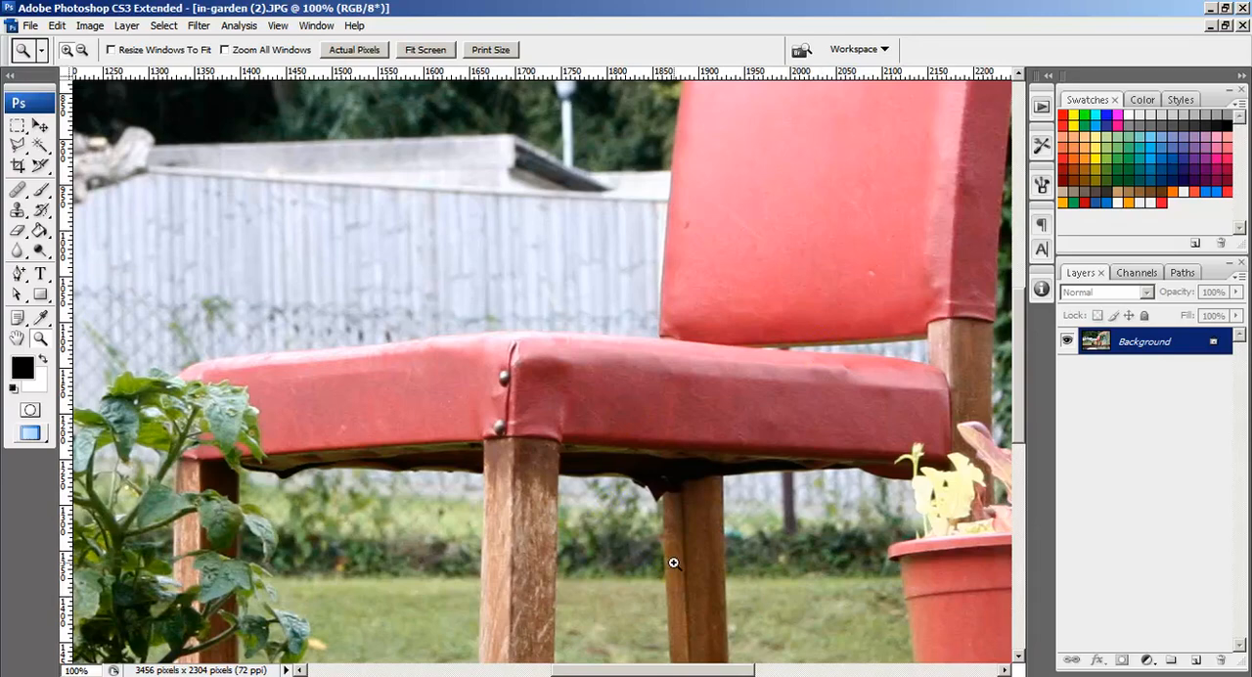
left_click_drag(719, 569, 469, 477)
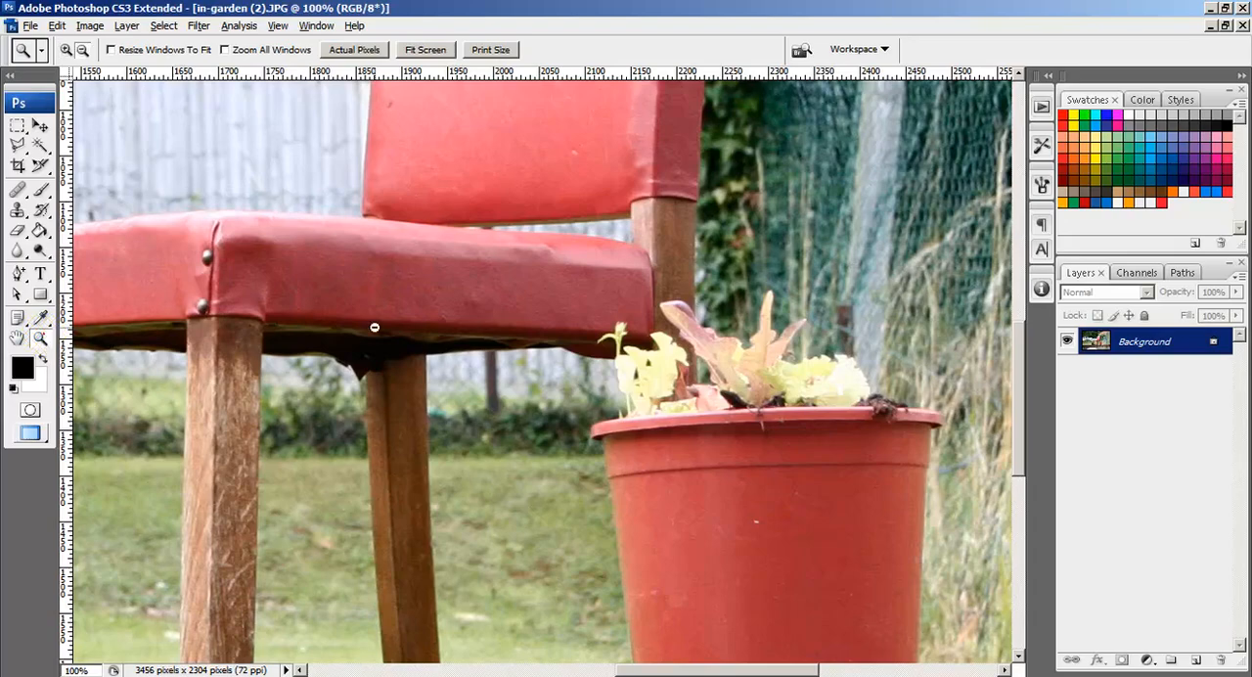
left_click(419, 421, "alt")
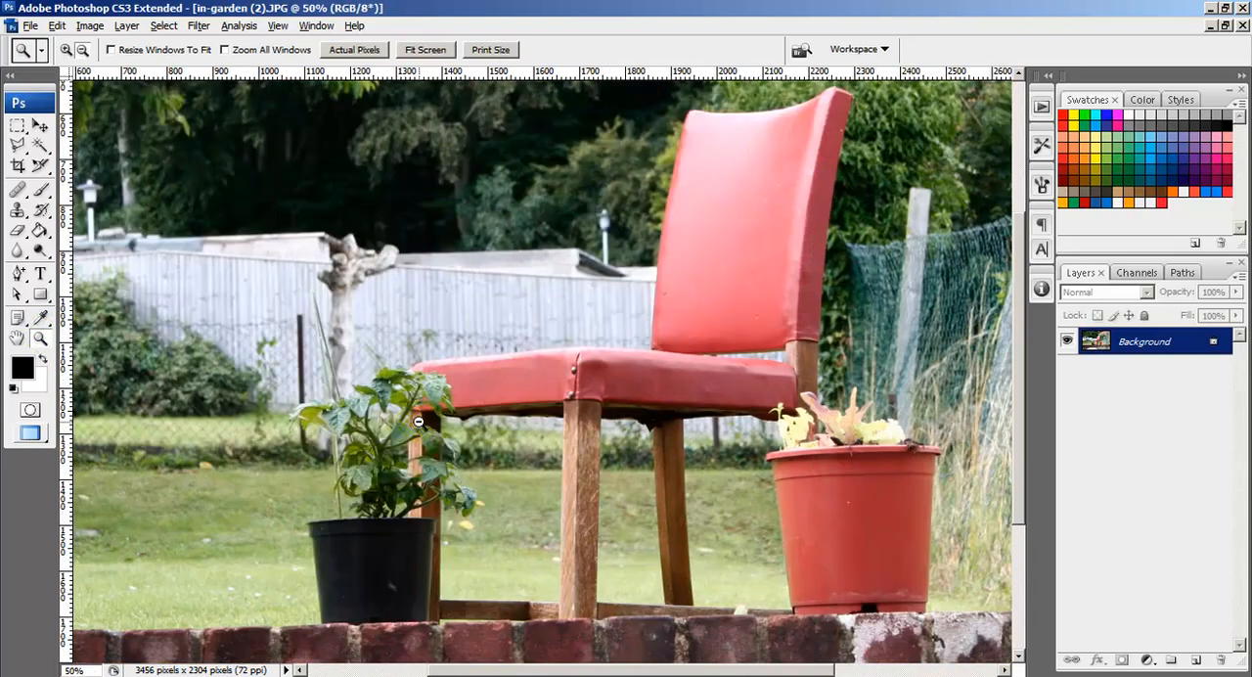
left_click(479, 470, "alt")
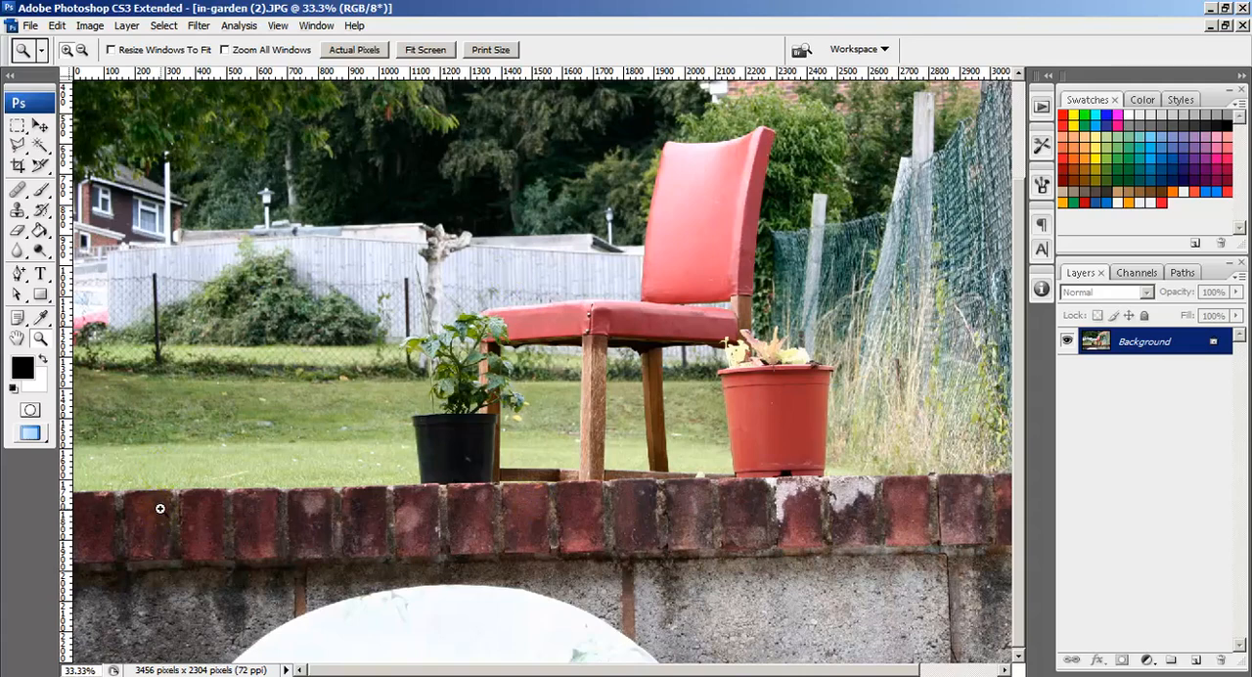
left_click(39, 295)
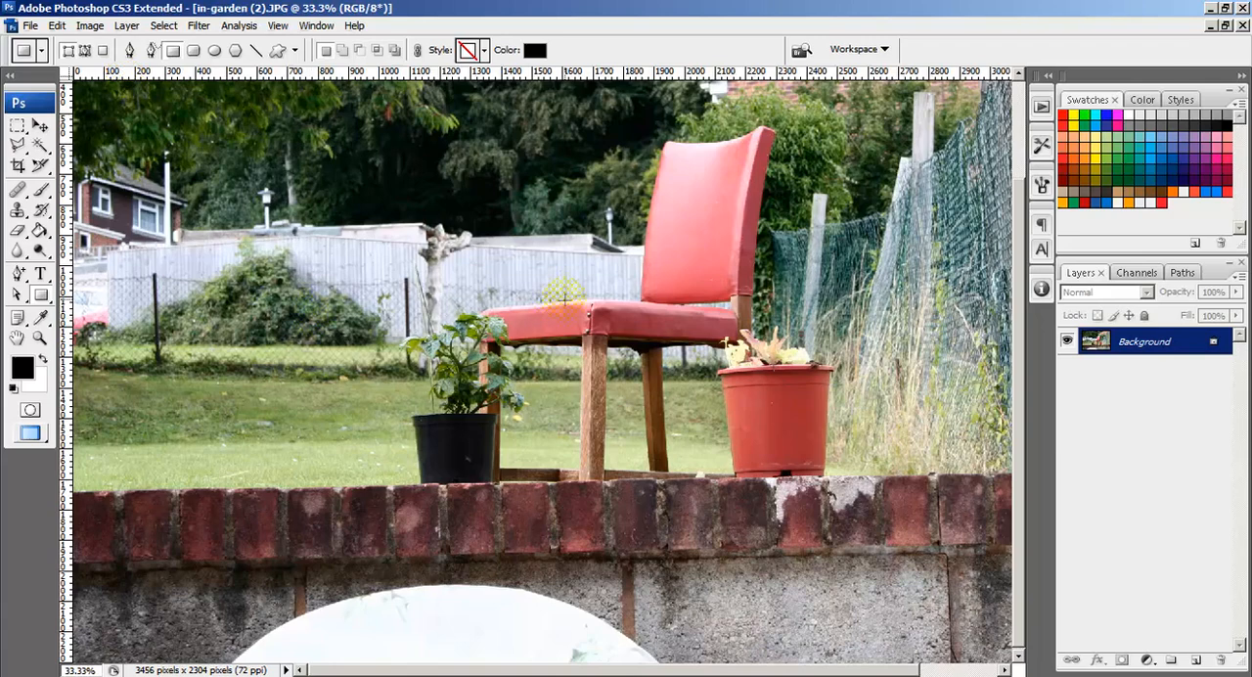
left_click_drag(532, 286, 97, 515)
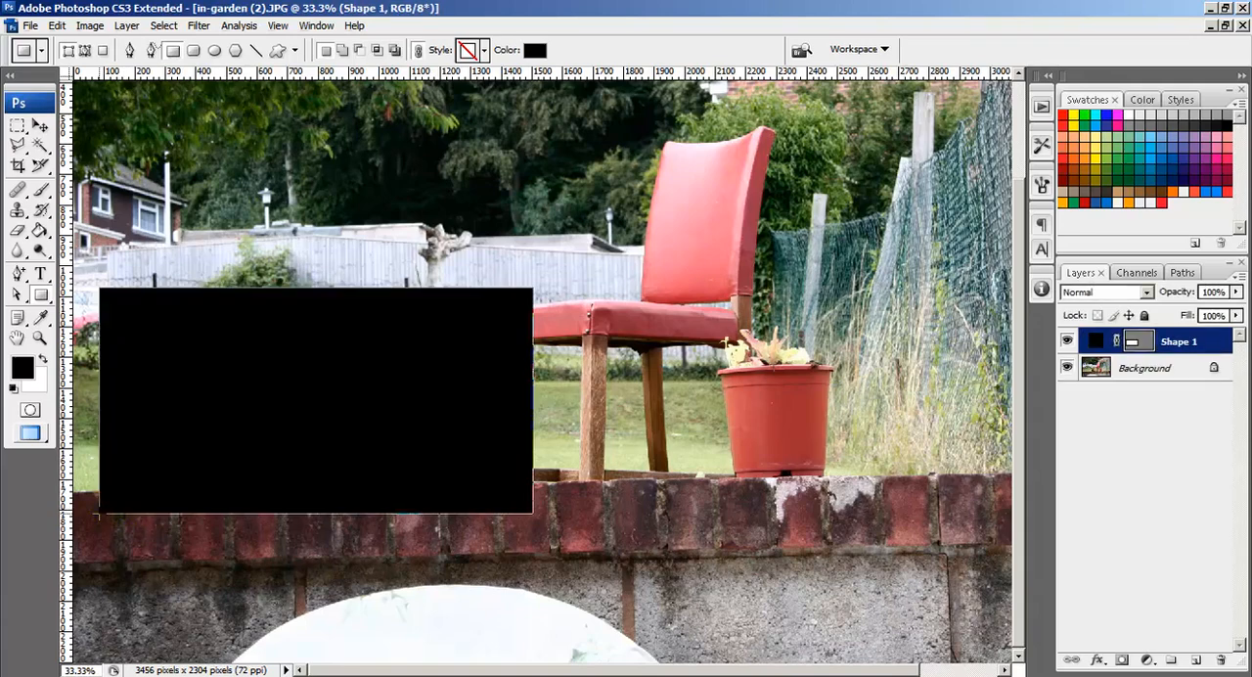
Step: Hide Shape 1, then duplicate the Background layer and place the copy above Shape 1
left_click(1135, 342)
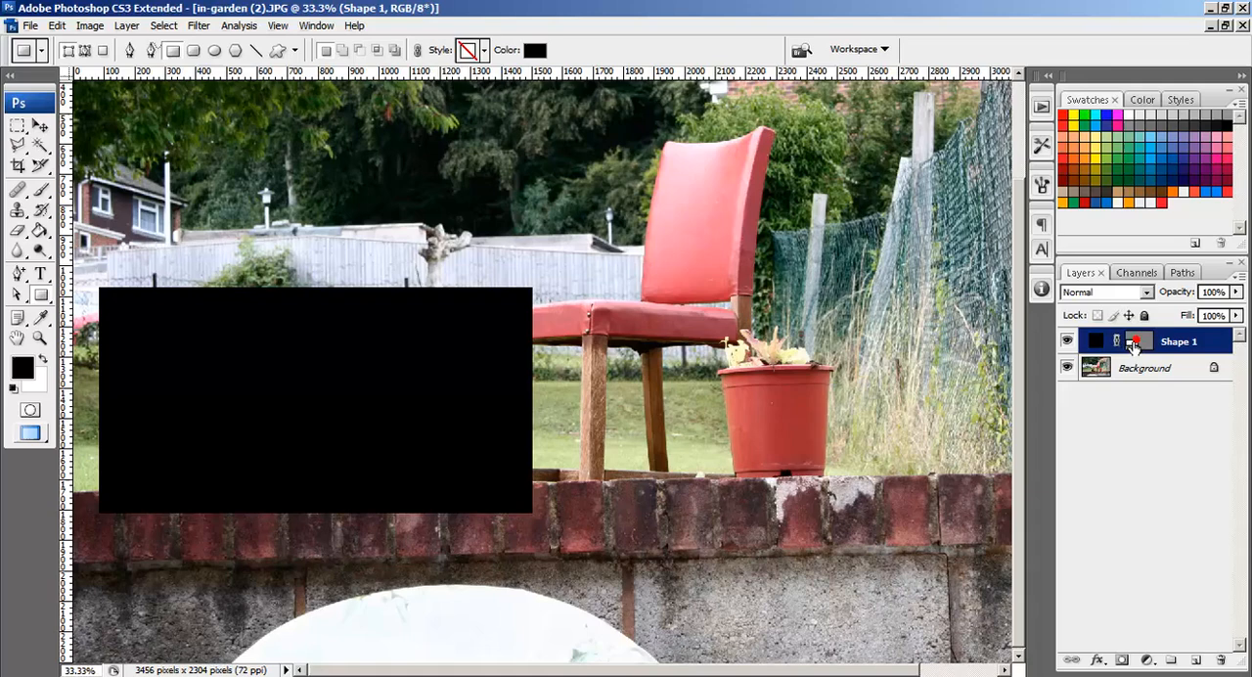
left_click(1067, 341)
left_click_drag(1126, 378, 1195, 659)
left_click_drag(1177, 368, 1188, 335)
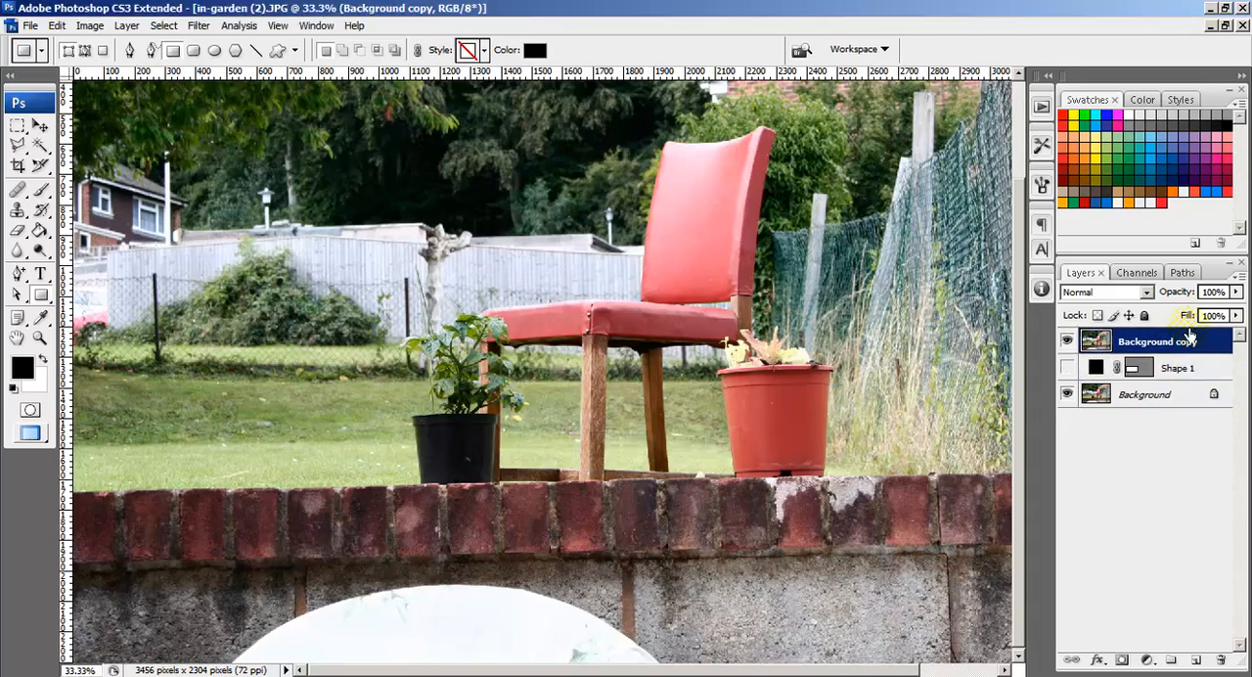
Step: Add a new layer directly above Background and fill it with white using the Paint Bucket
left_click(1164, 397)
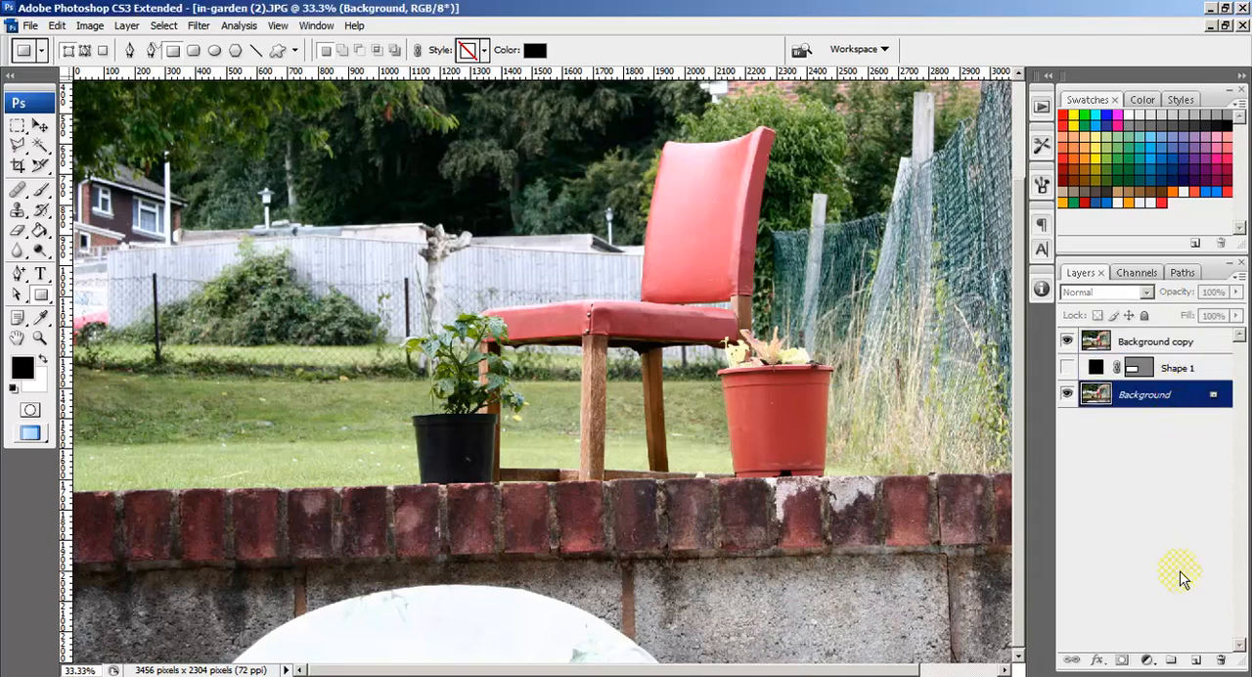
left_click(1196, 659)
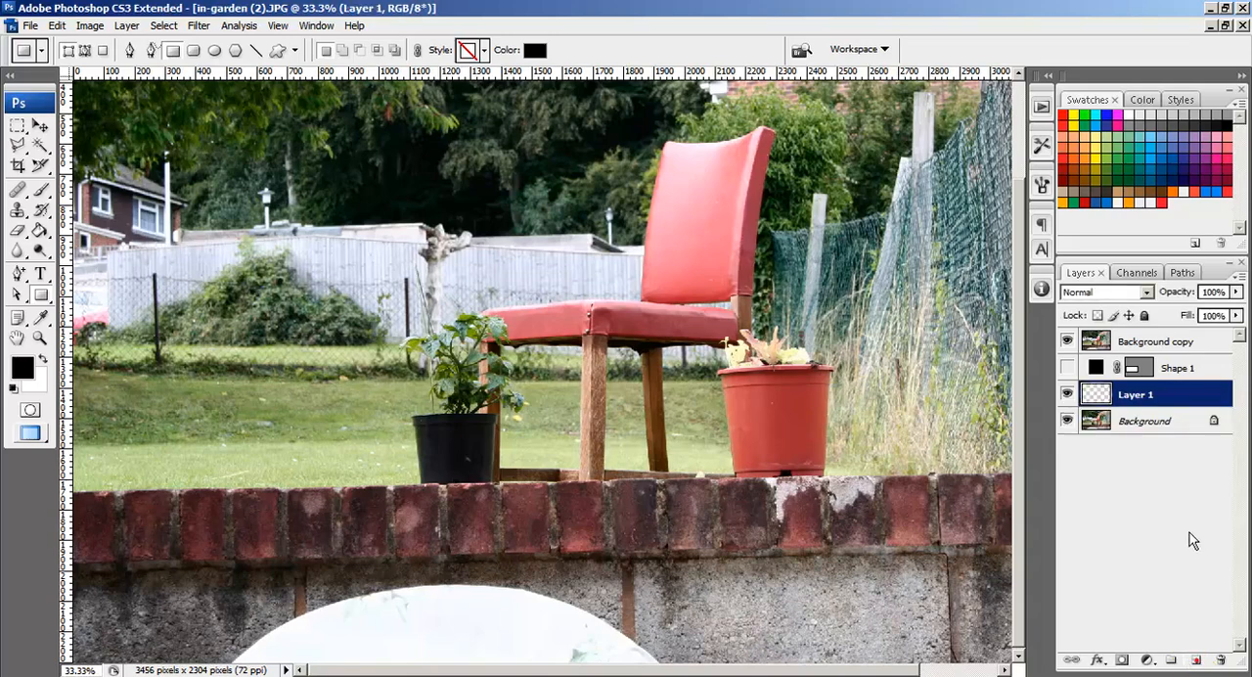
left_click(40, 231)
left_click(1130, 114)
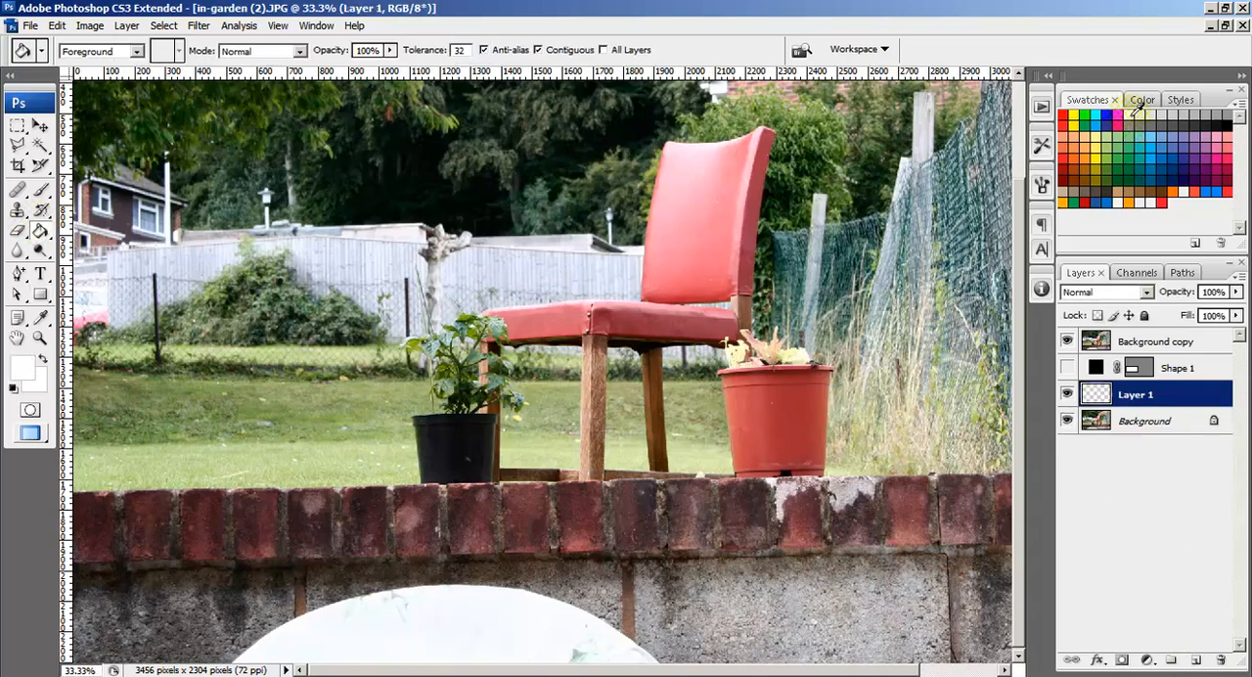
left_click(812, 362)
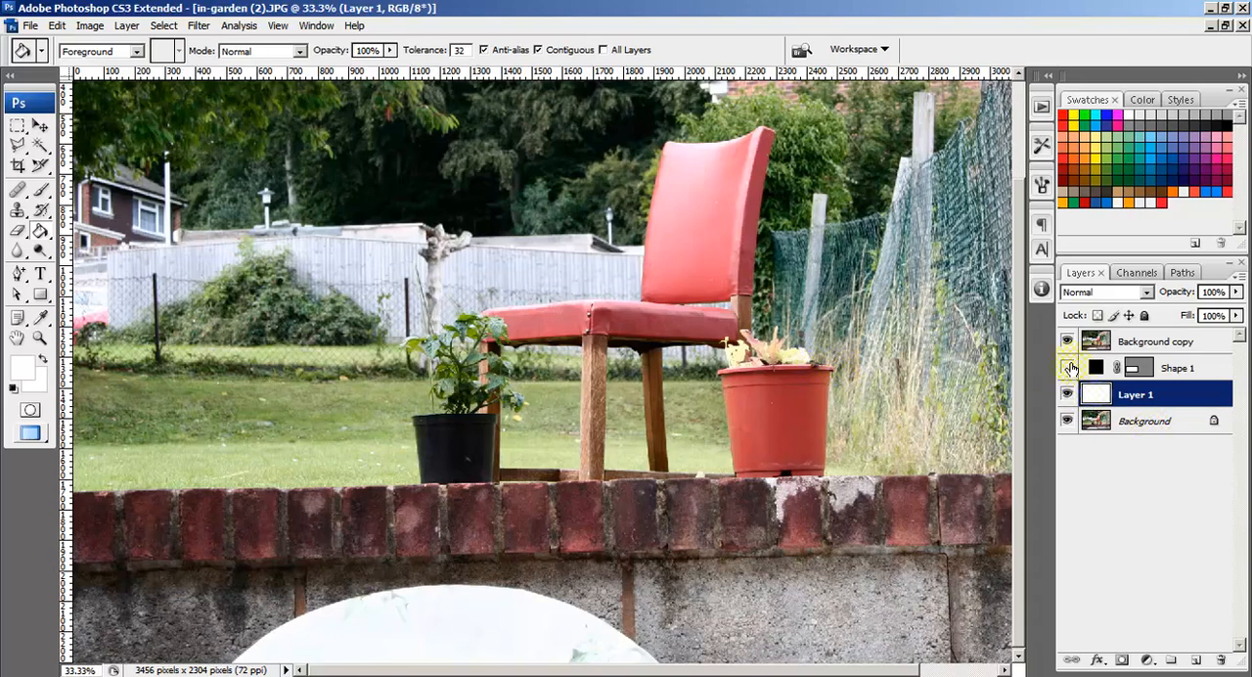
Step: Hide Background copy, Shape 1 and Layer 1 so only the Background layer shows, and select Background
left_click(1070, 368)
left_click(1066, 342)
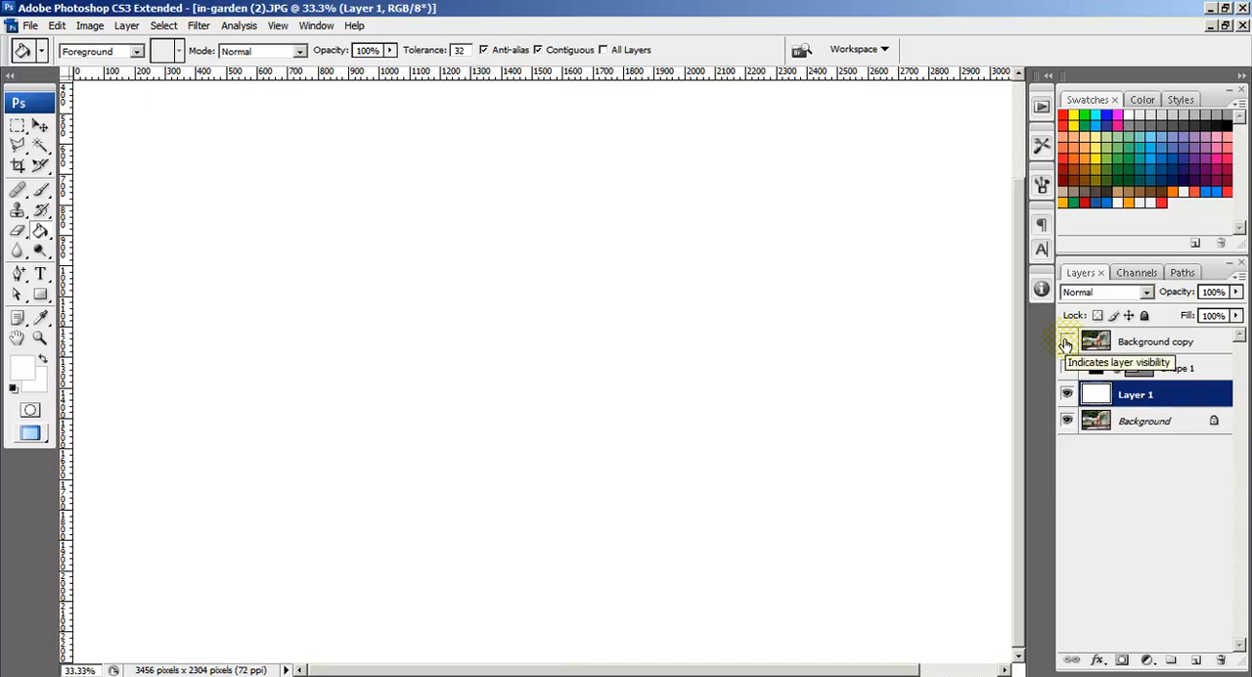
left_click(1067, 394)
left_click(1123, 429)
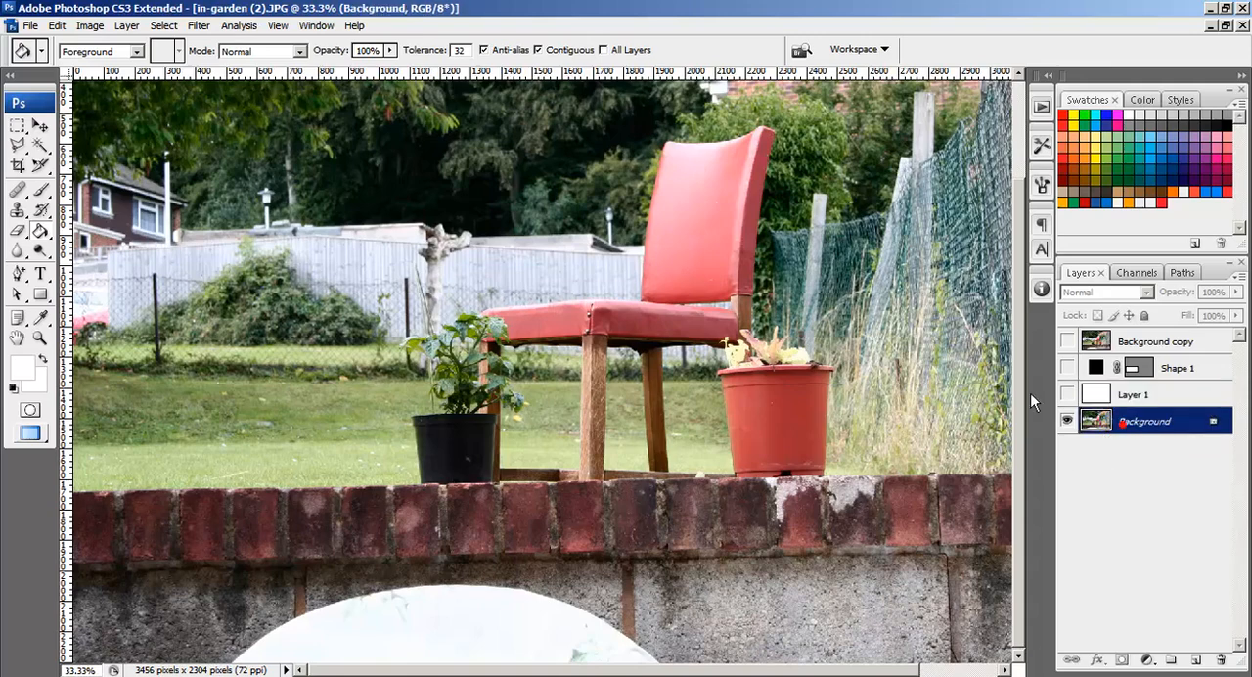
Step: Make Layer 1, Shape 1 and Background copy visible again, select Background copy and activate the Move tool
left_click(1068, 394)
left_click(1067, 368)
left_click(1066, 342)
left_click(1157, 343)
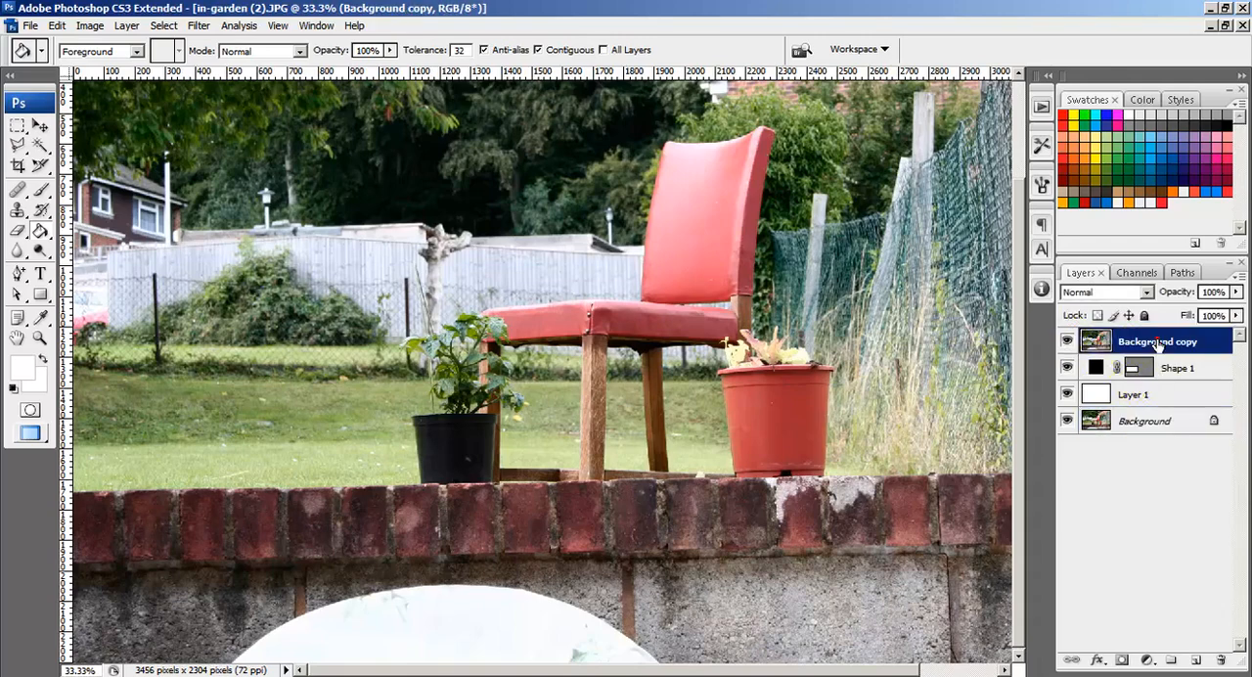
left_click(1067, 342)
left_click(40, 128)
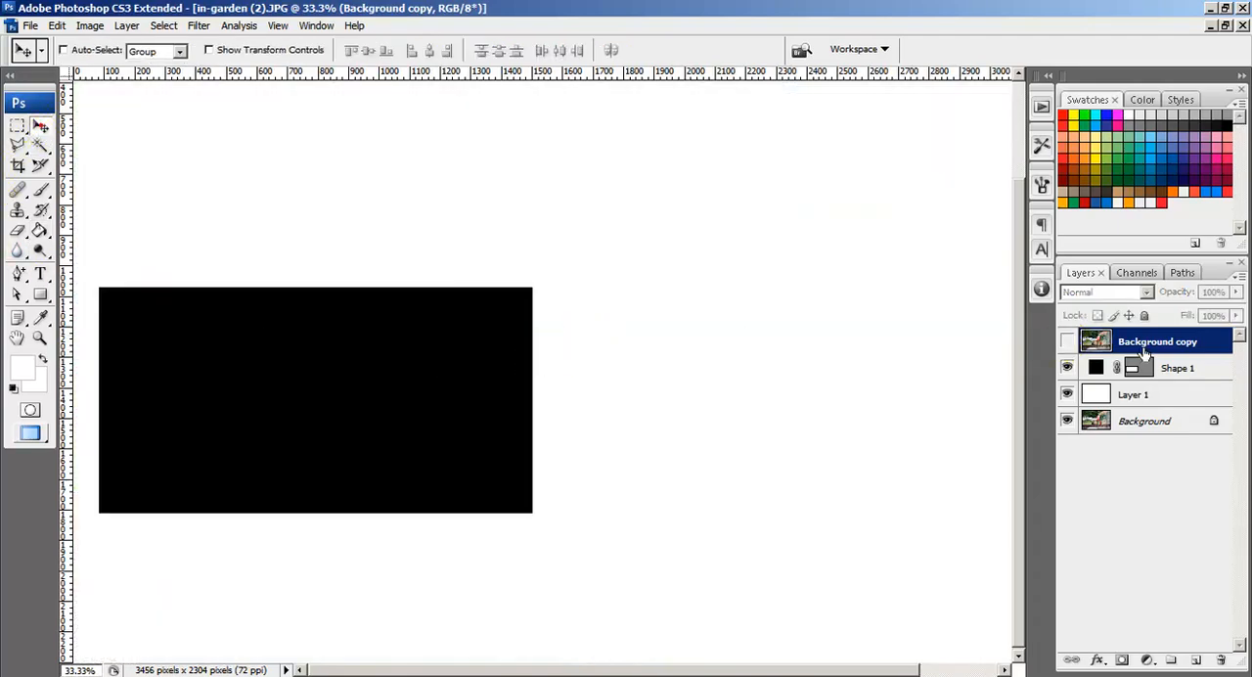
left_click(1067, 341)
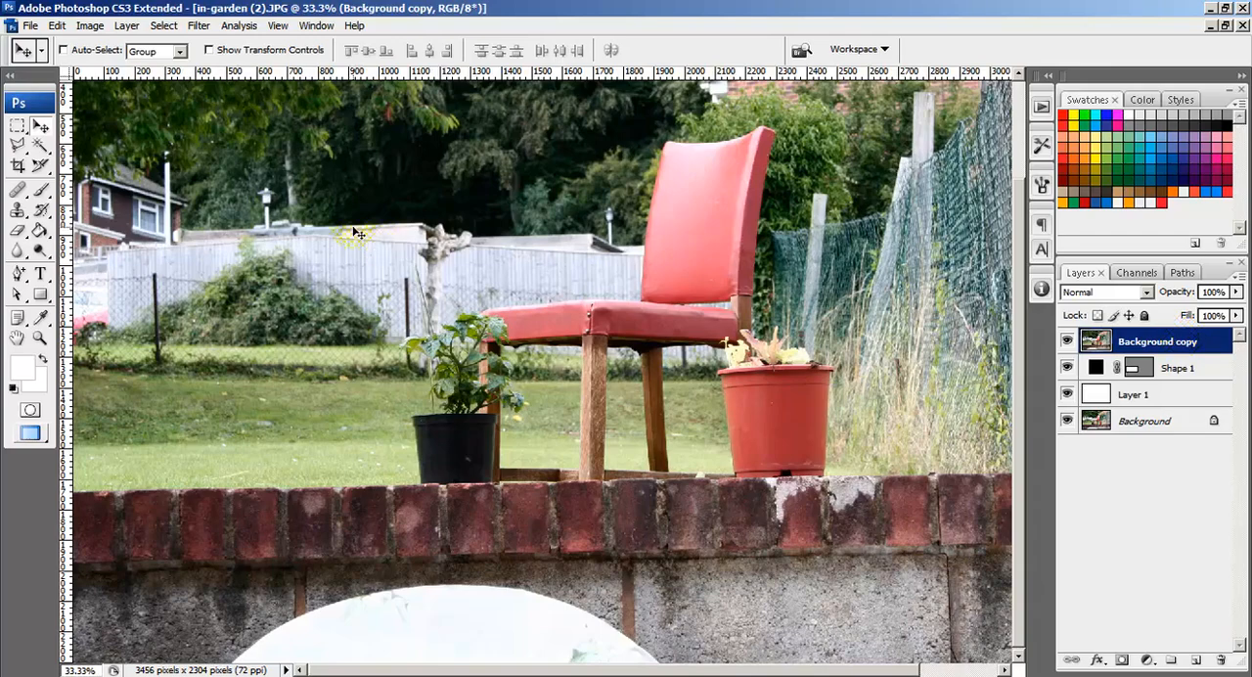
Step: Move Background copy right and down so it partly overlaps the black rectangle, and clip it to Shape 1
left_click_drag(177, 149, 657, 313)
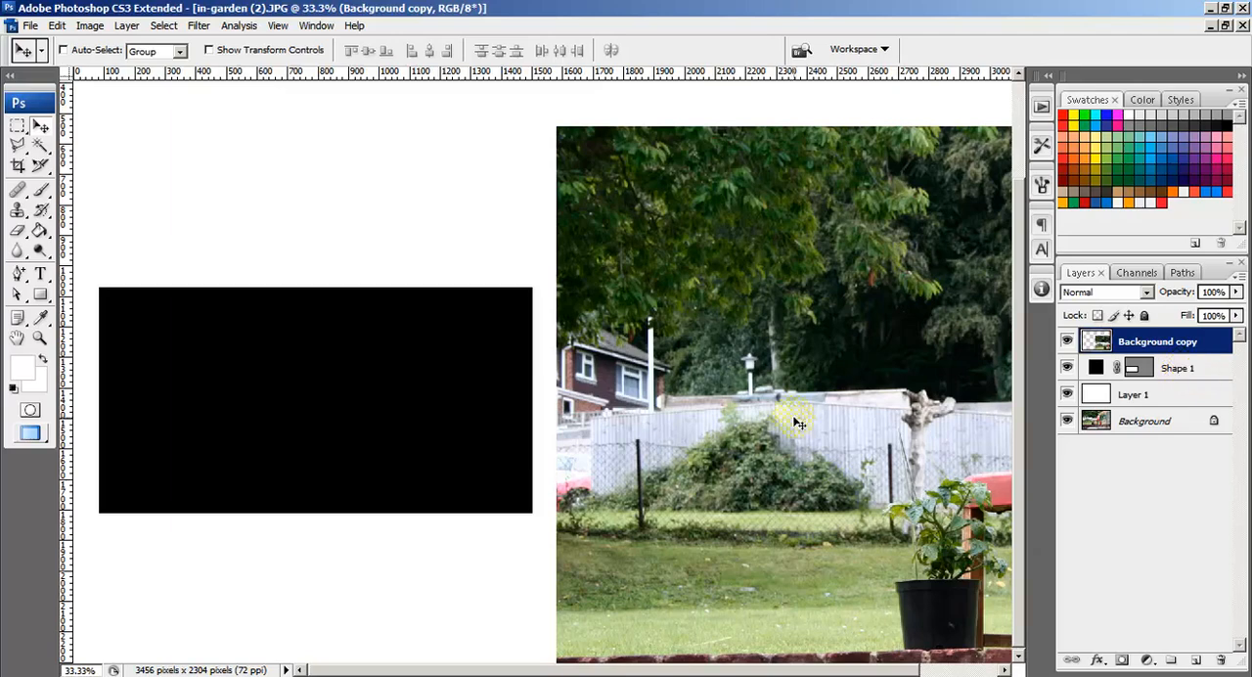
left_click_drag(868, 530, 638, 481)
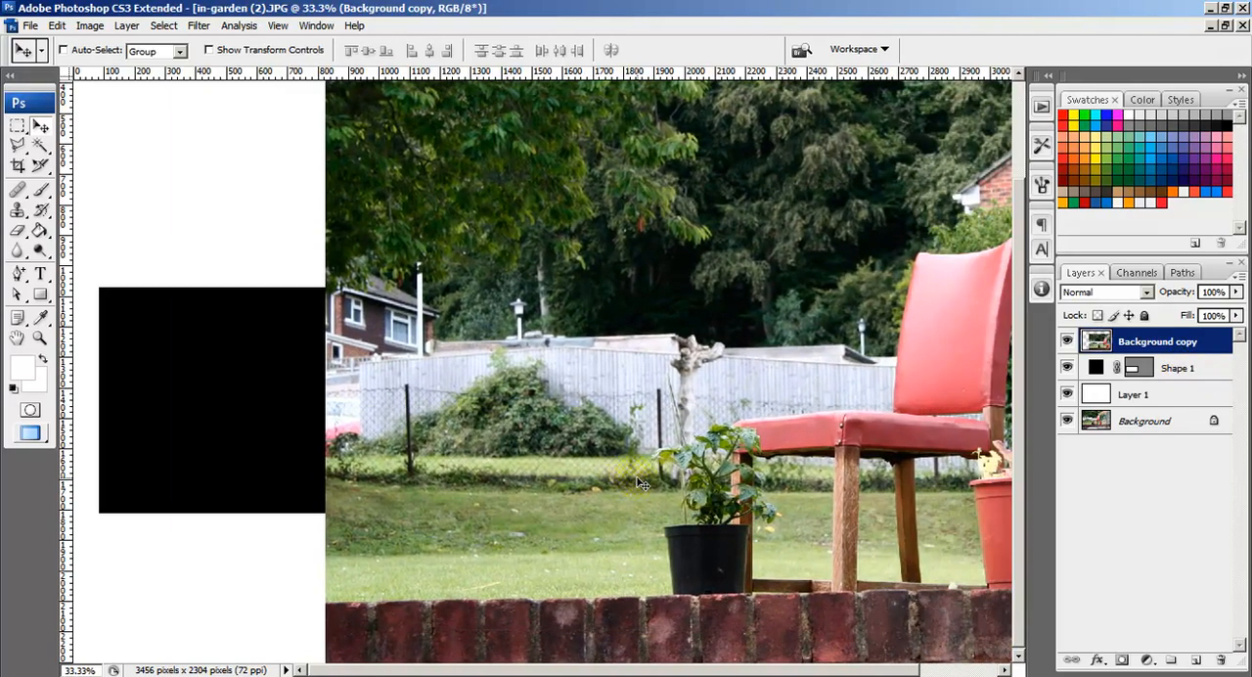
left_click_drag(1174, 368, 1206, 357)
left_click(1206, 356, "alt")
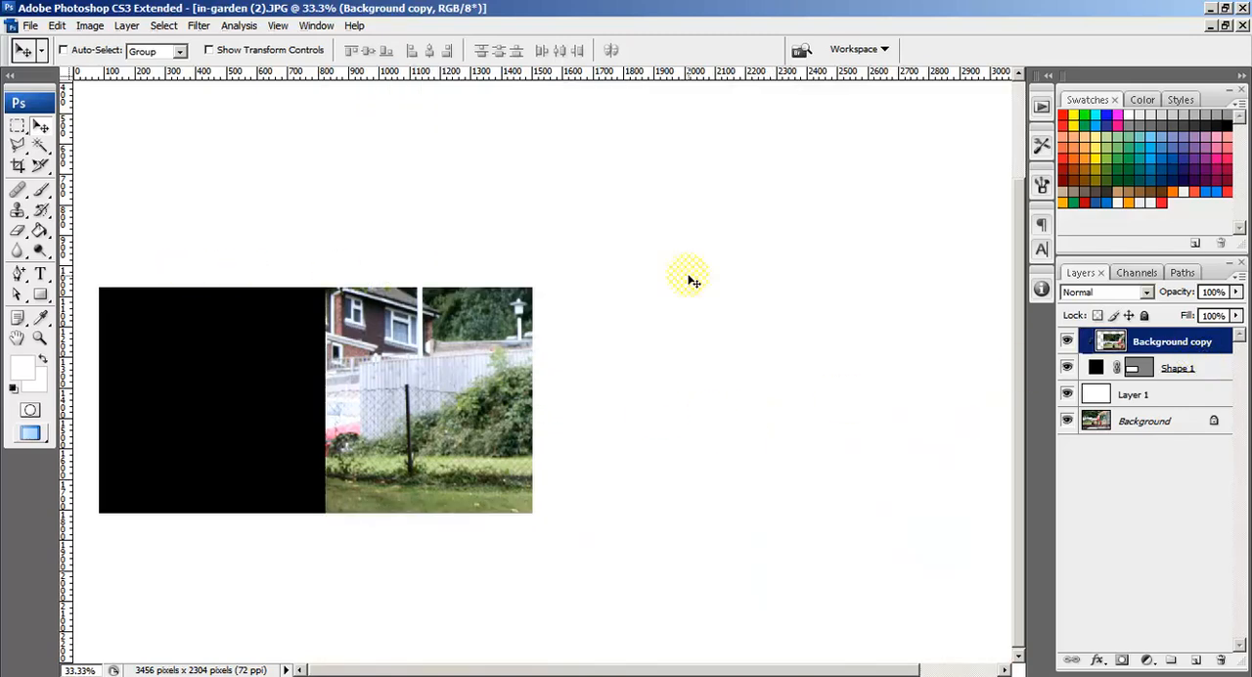
Step: Move Shape 1 up and right fully under the photo, and reposition Background copy within it to frame the black plant pot and brick wall
left_click(1179, 368)
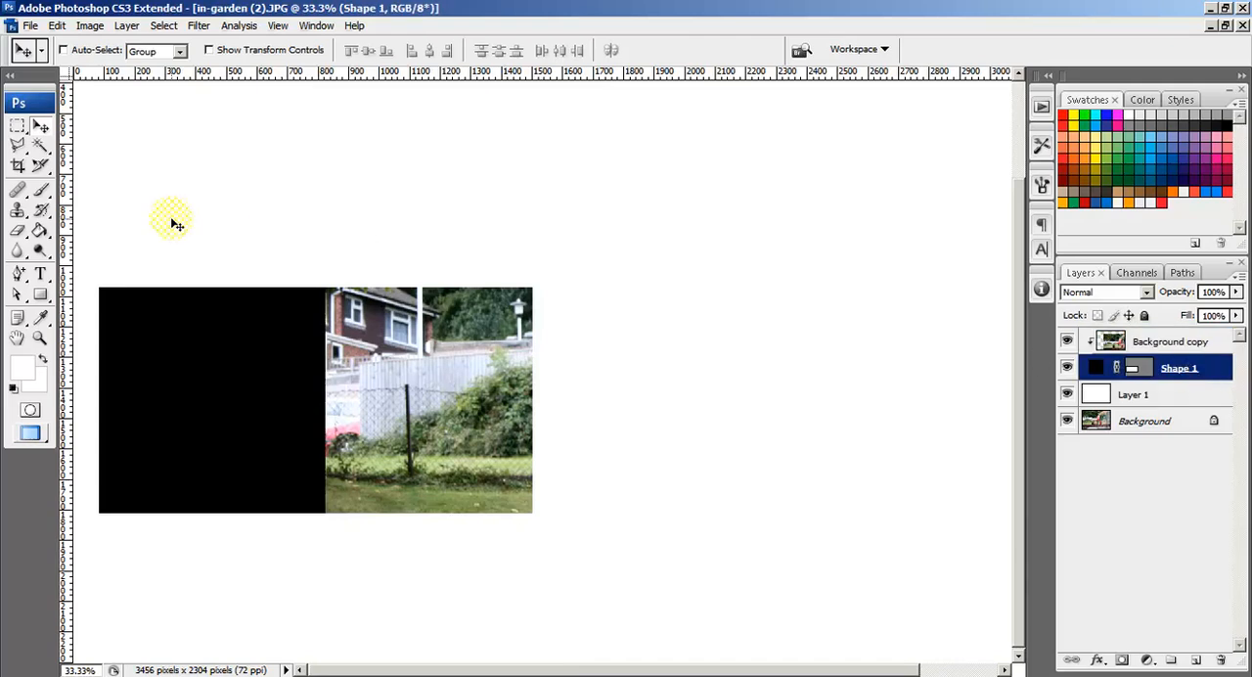
left_click_drag(346, 427, 620, 358)
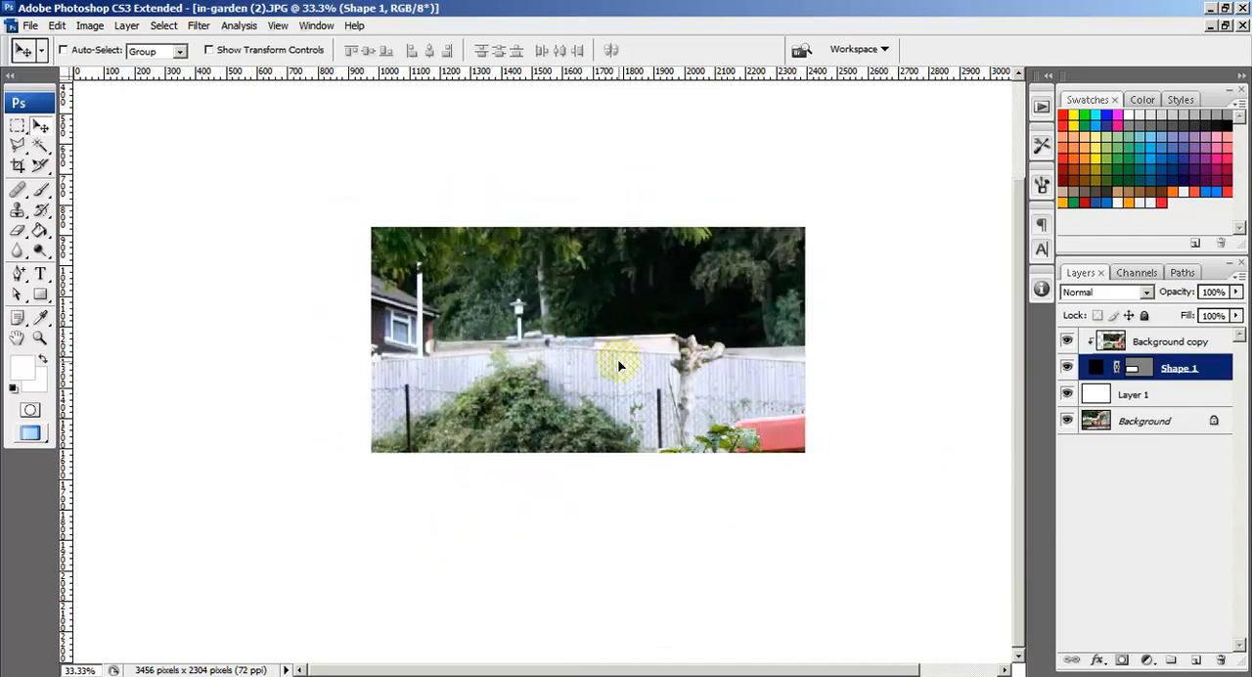
left_click(1177, 344)
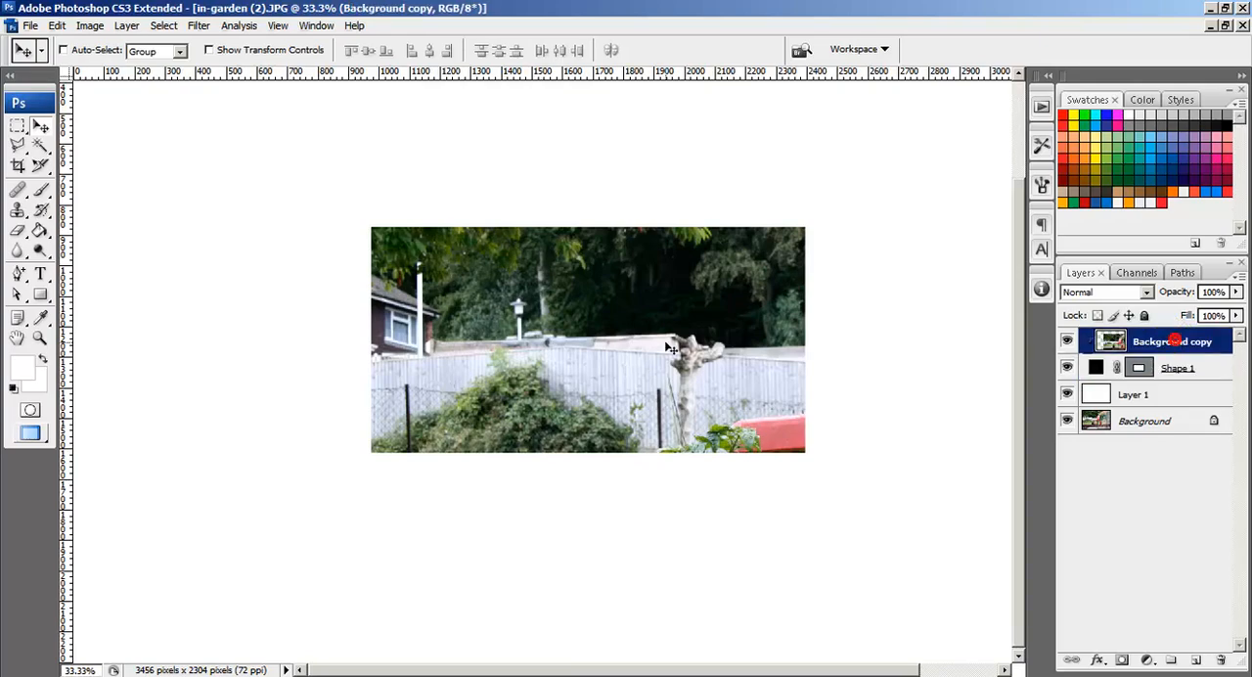
left_click_drag(724, 407, 467, 526)
left_click_drag(474, 573, 797, 419)
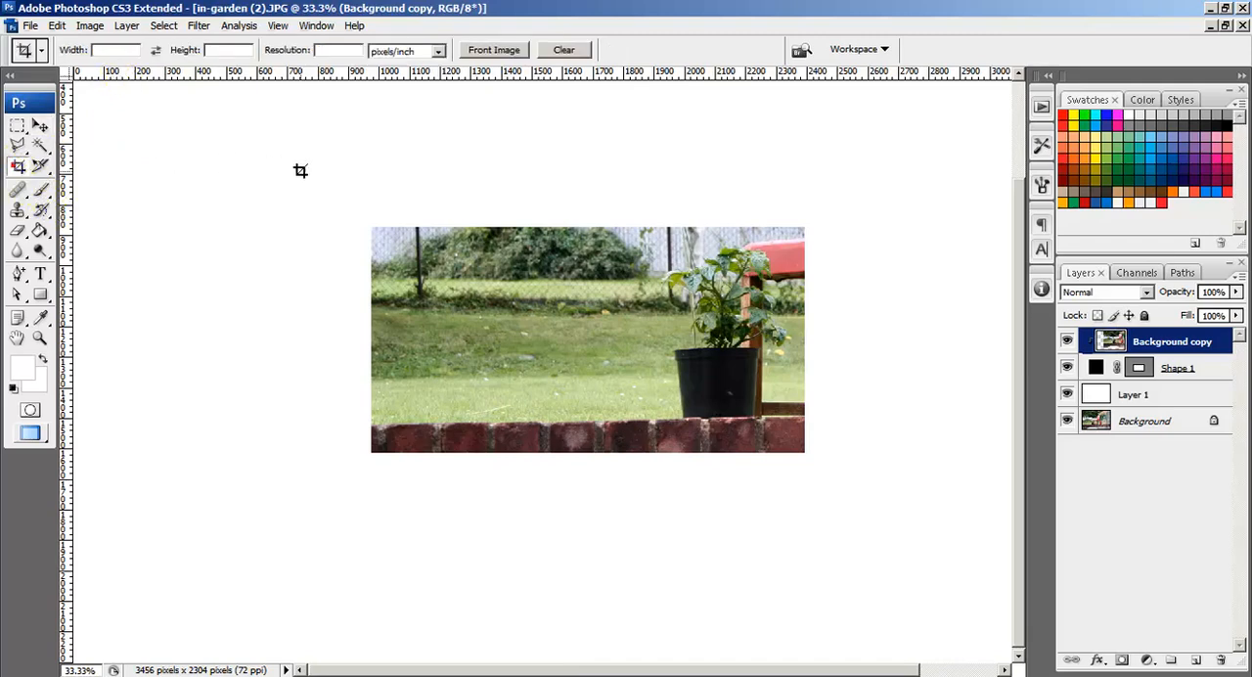
Step: Crop the canvas to the edges of the clipped photo rectangle
left_click(18, 167)
left_click_drag(371, 226, 811, 449)
key("Return")
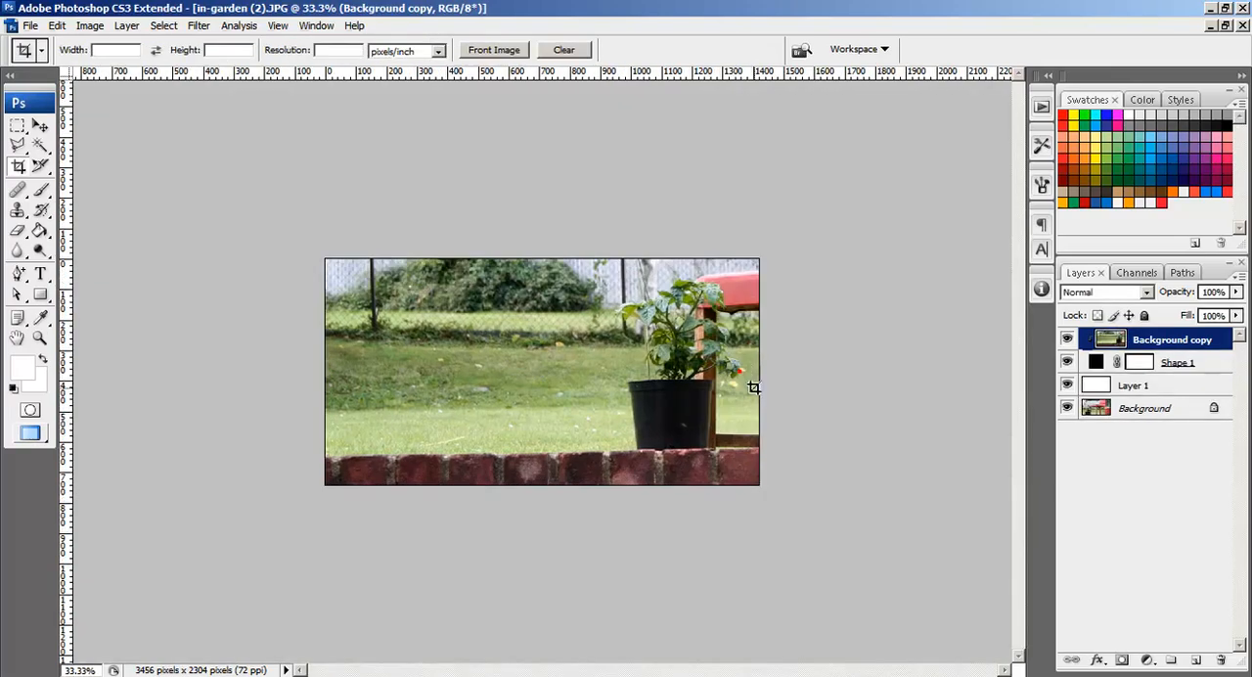
left_click(31, 25)
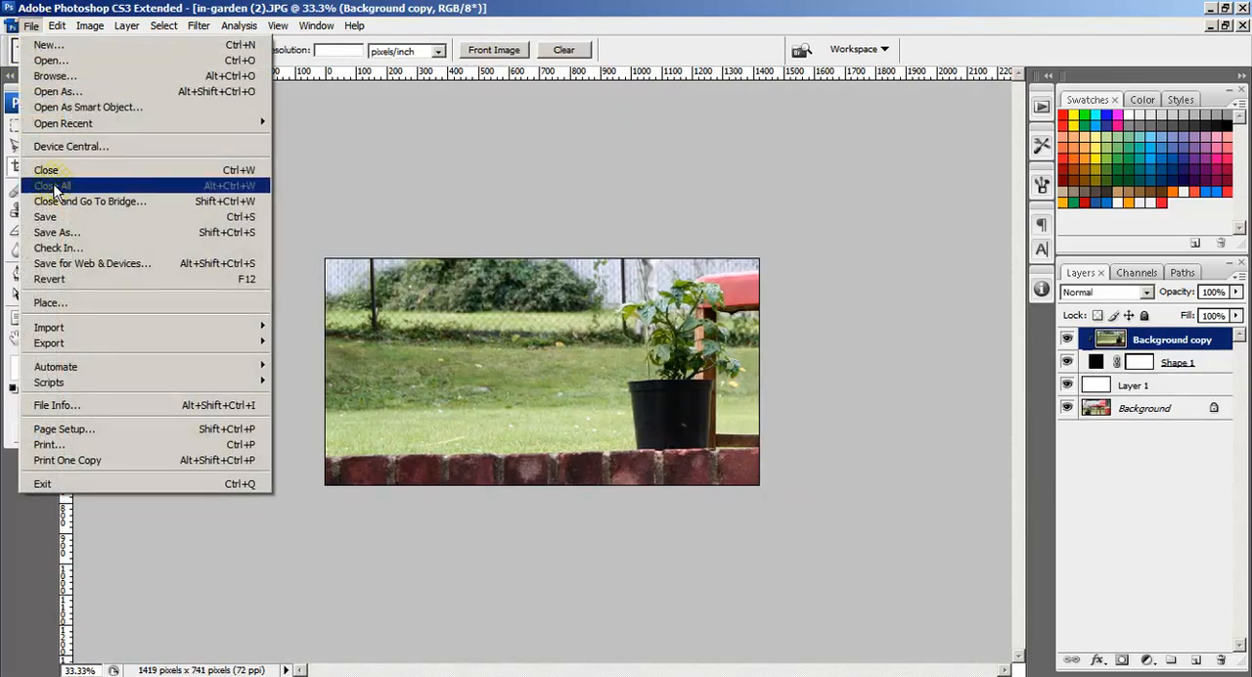
left_click(39, 158)
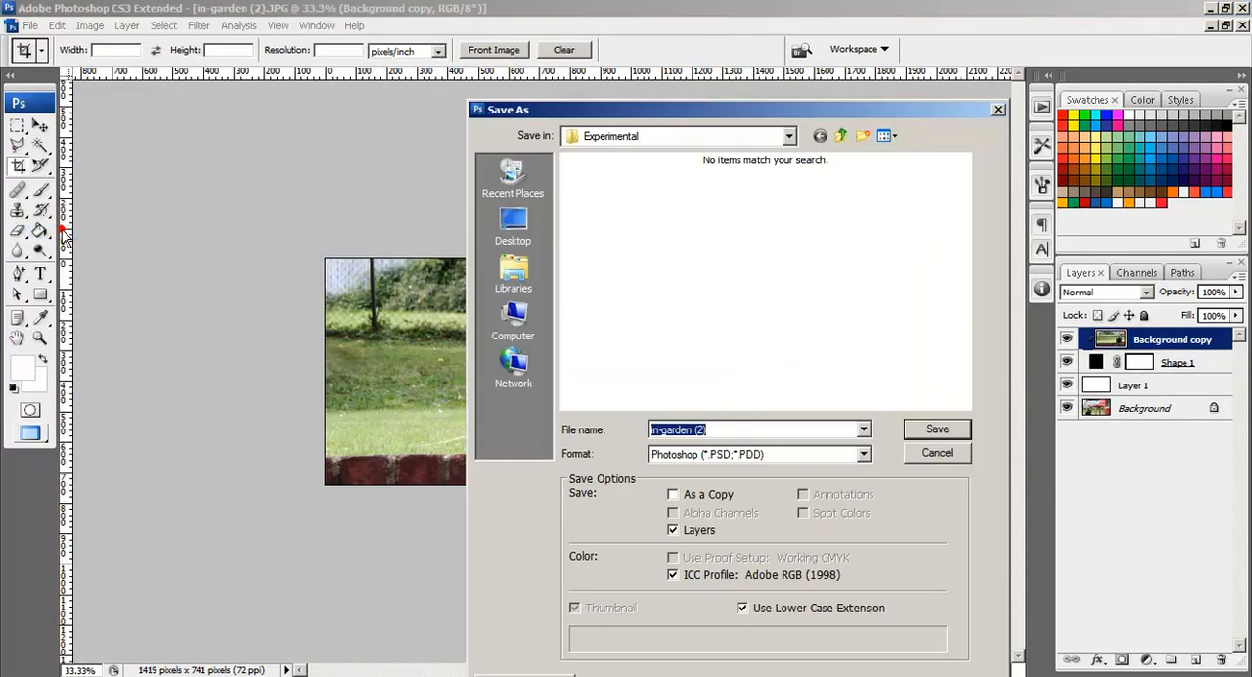
left_click(914, 456)
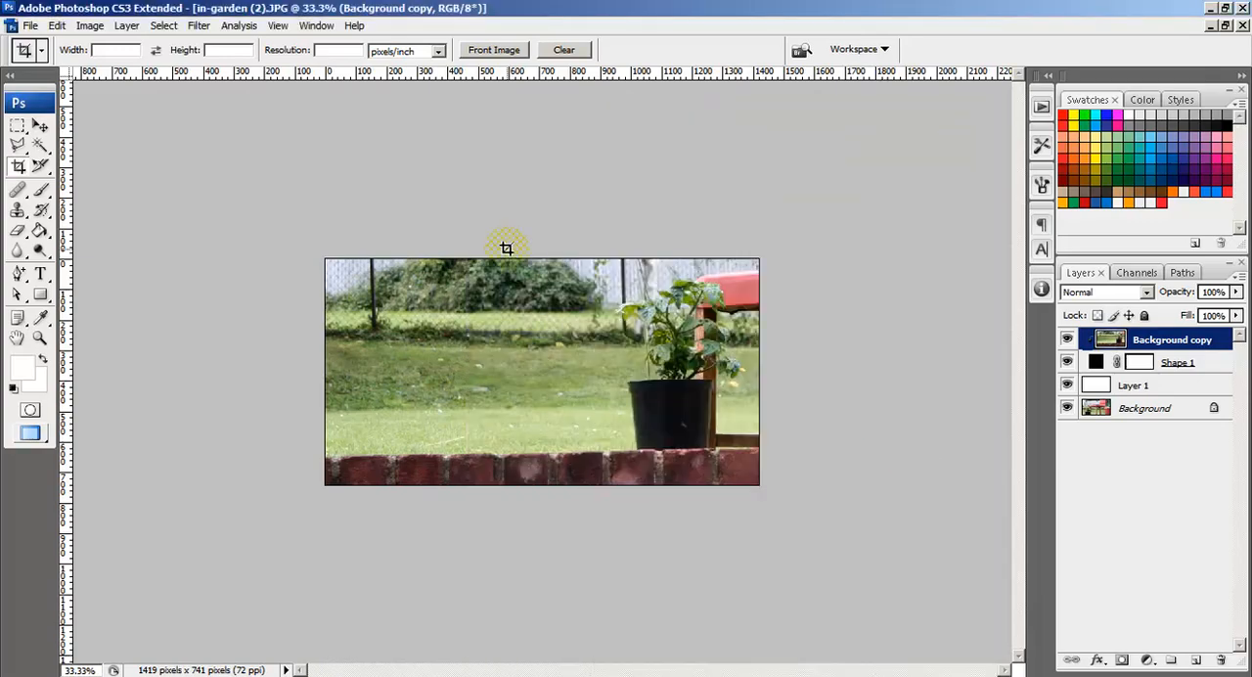